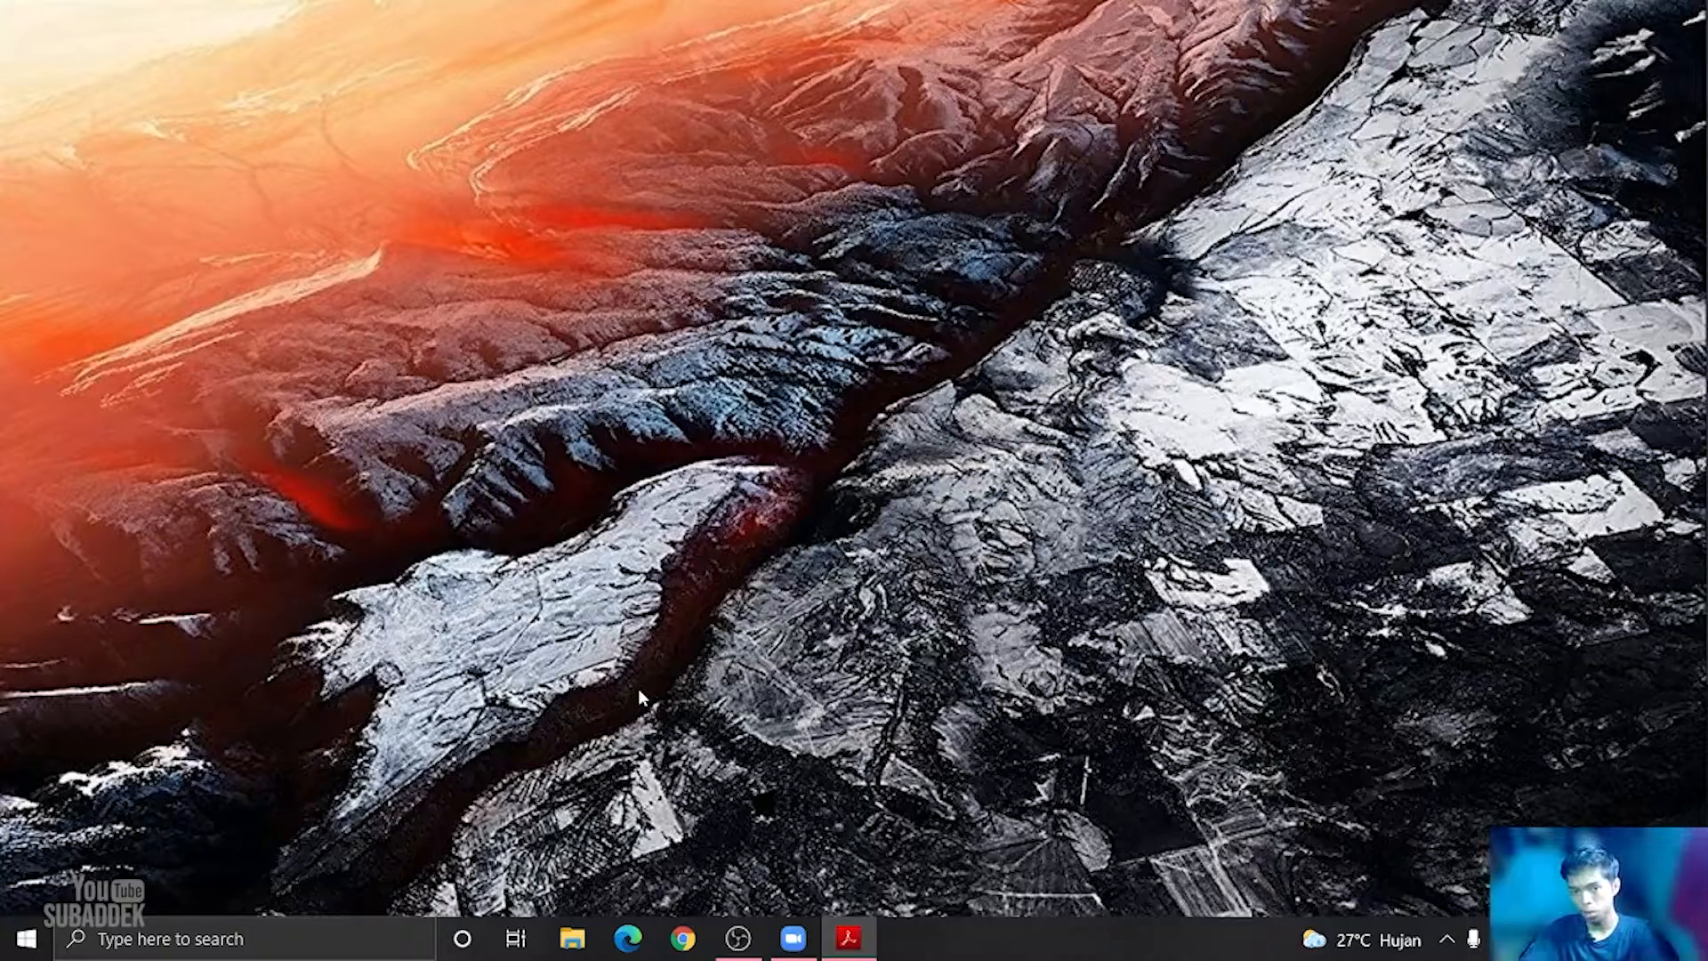
Open the Download folder inside C:\Windows\SoftwareDistribution in File Explorer
key("super+e")
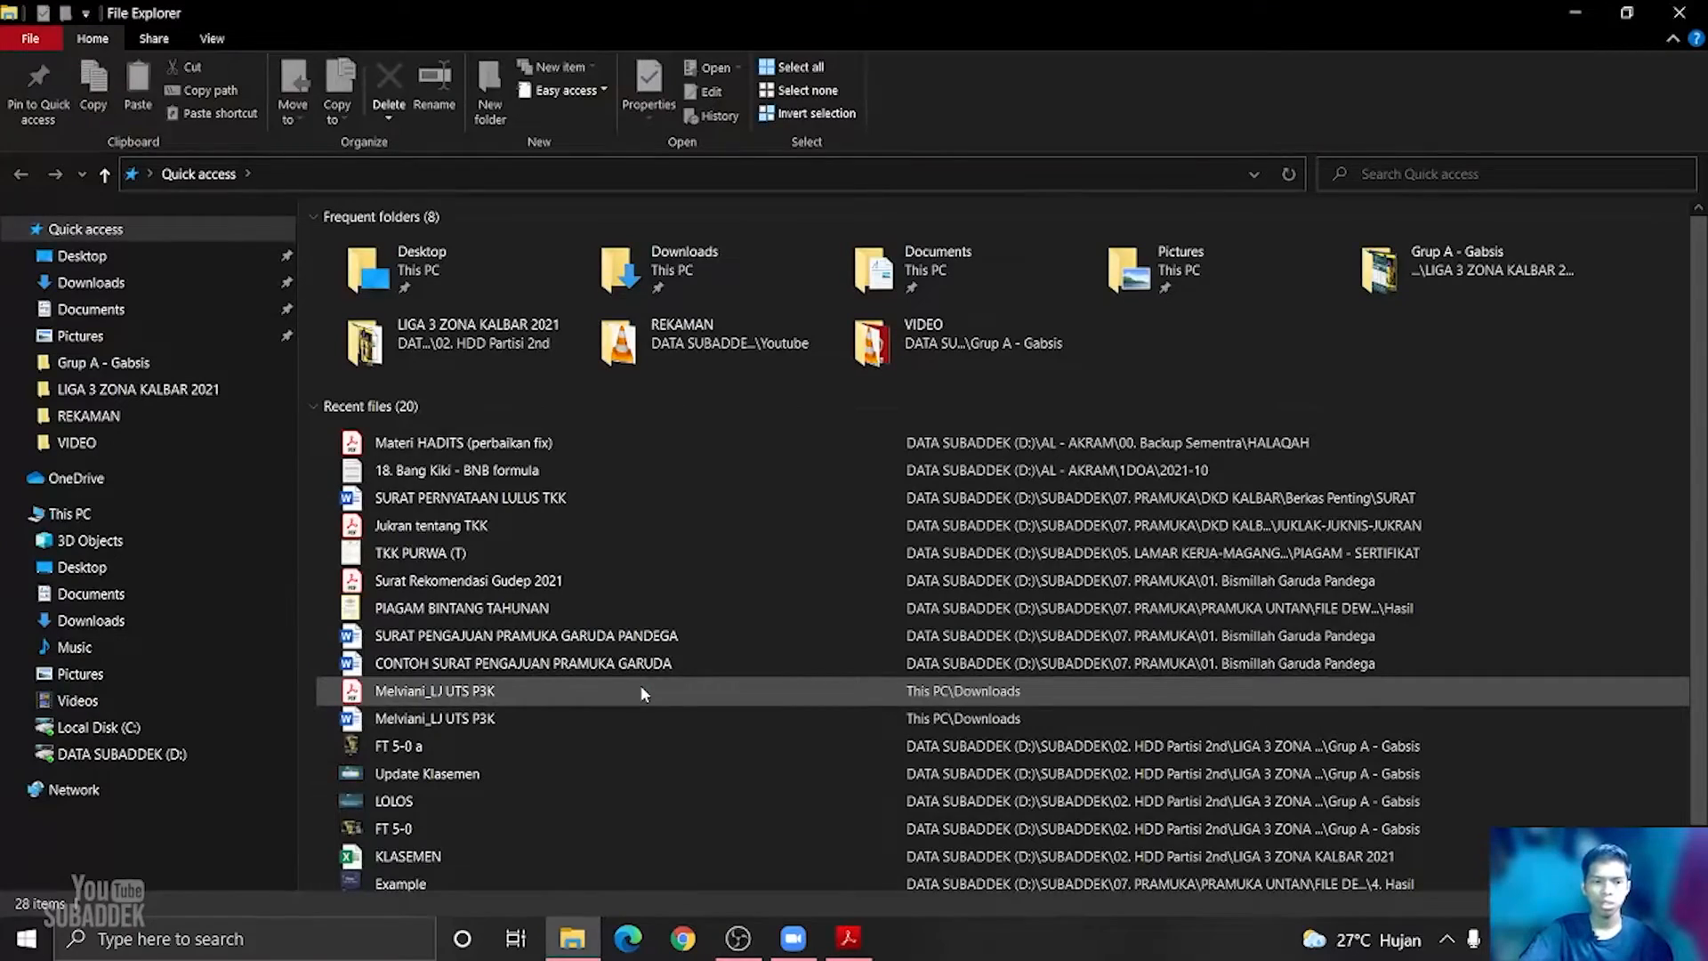
left_click(67, 523)
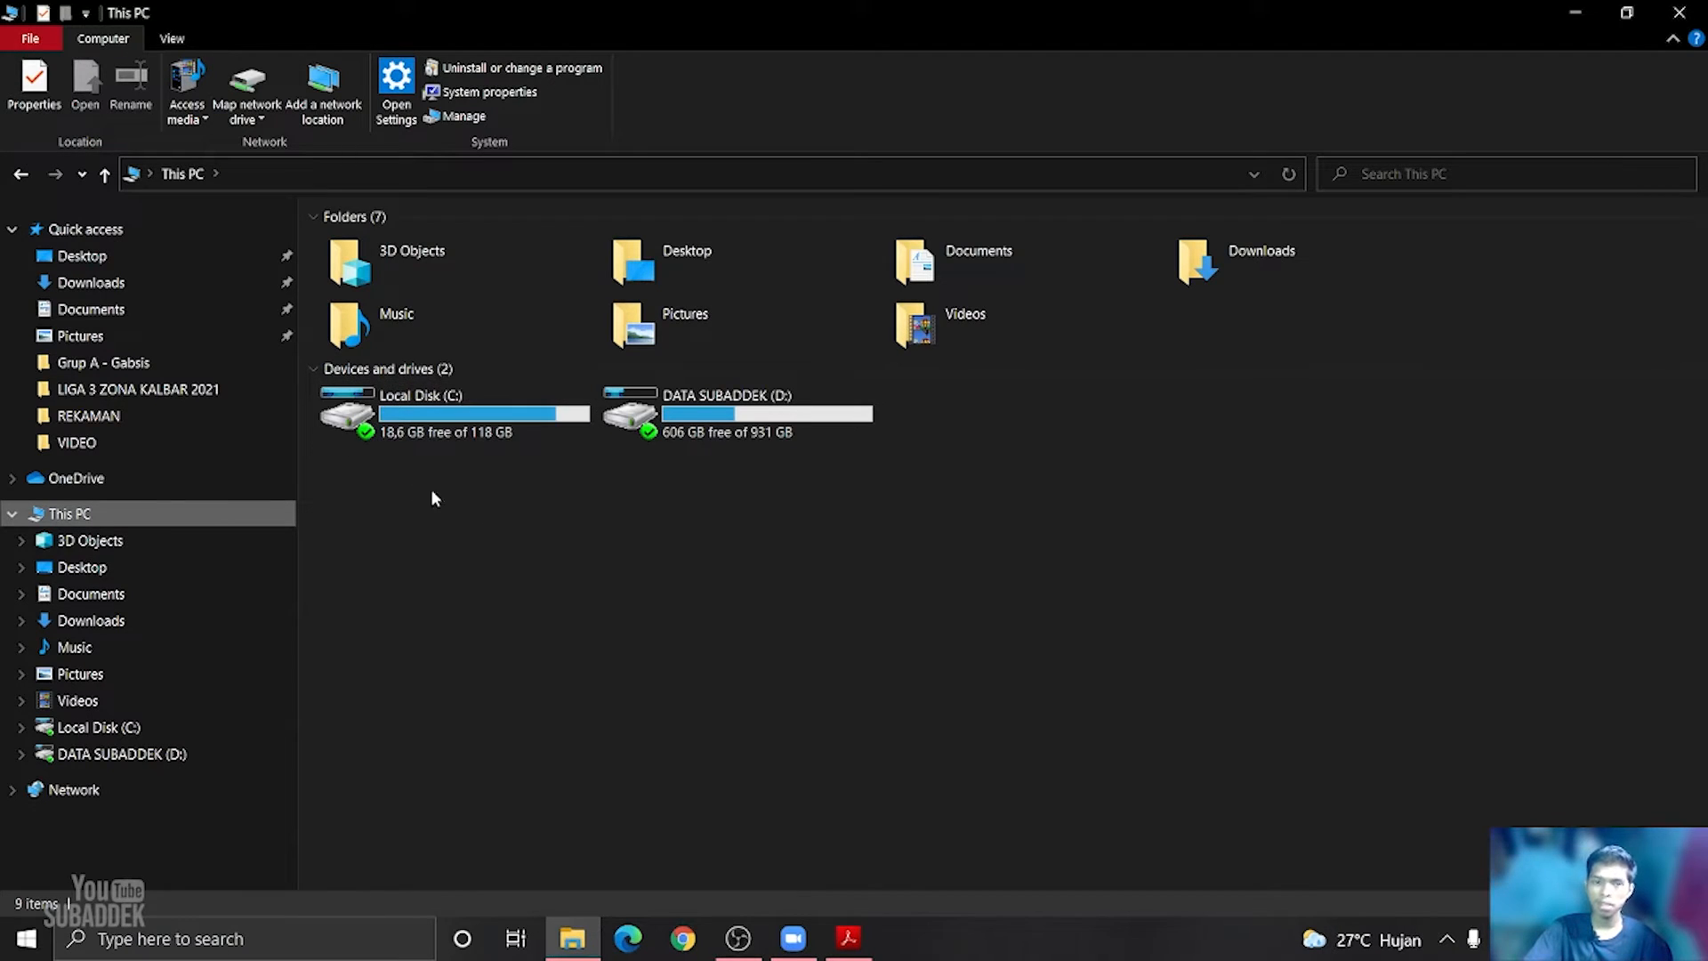
double_click(450, 429)
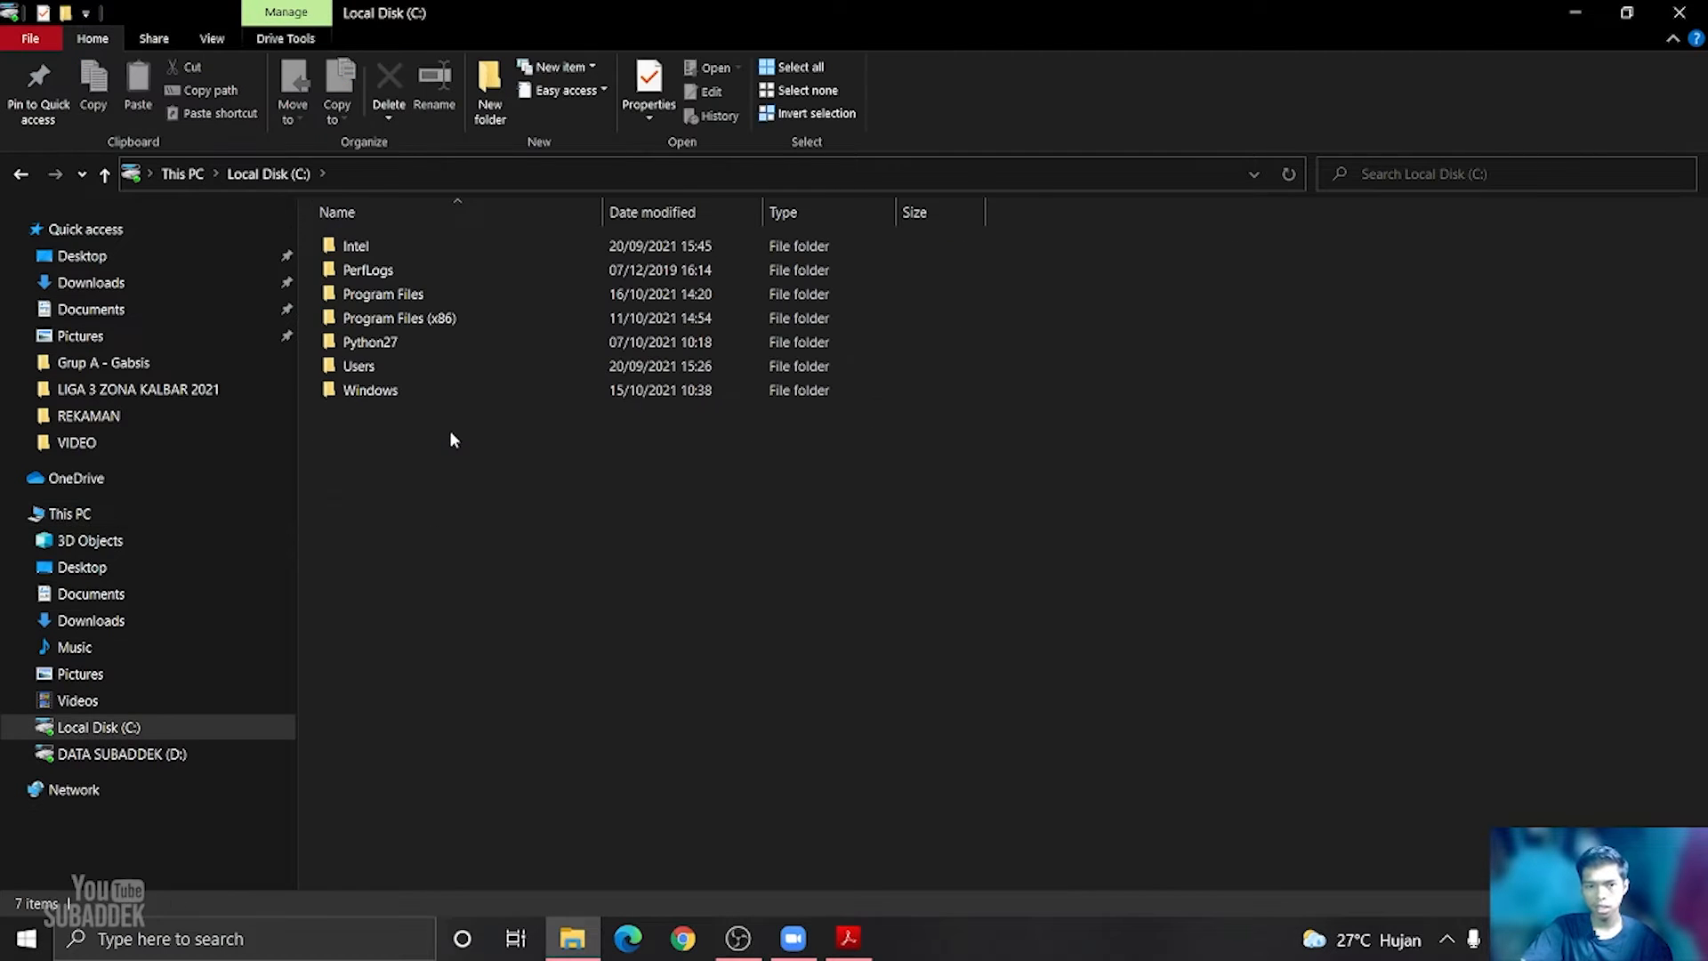
double_click(393, 402)
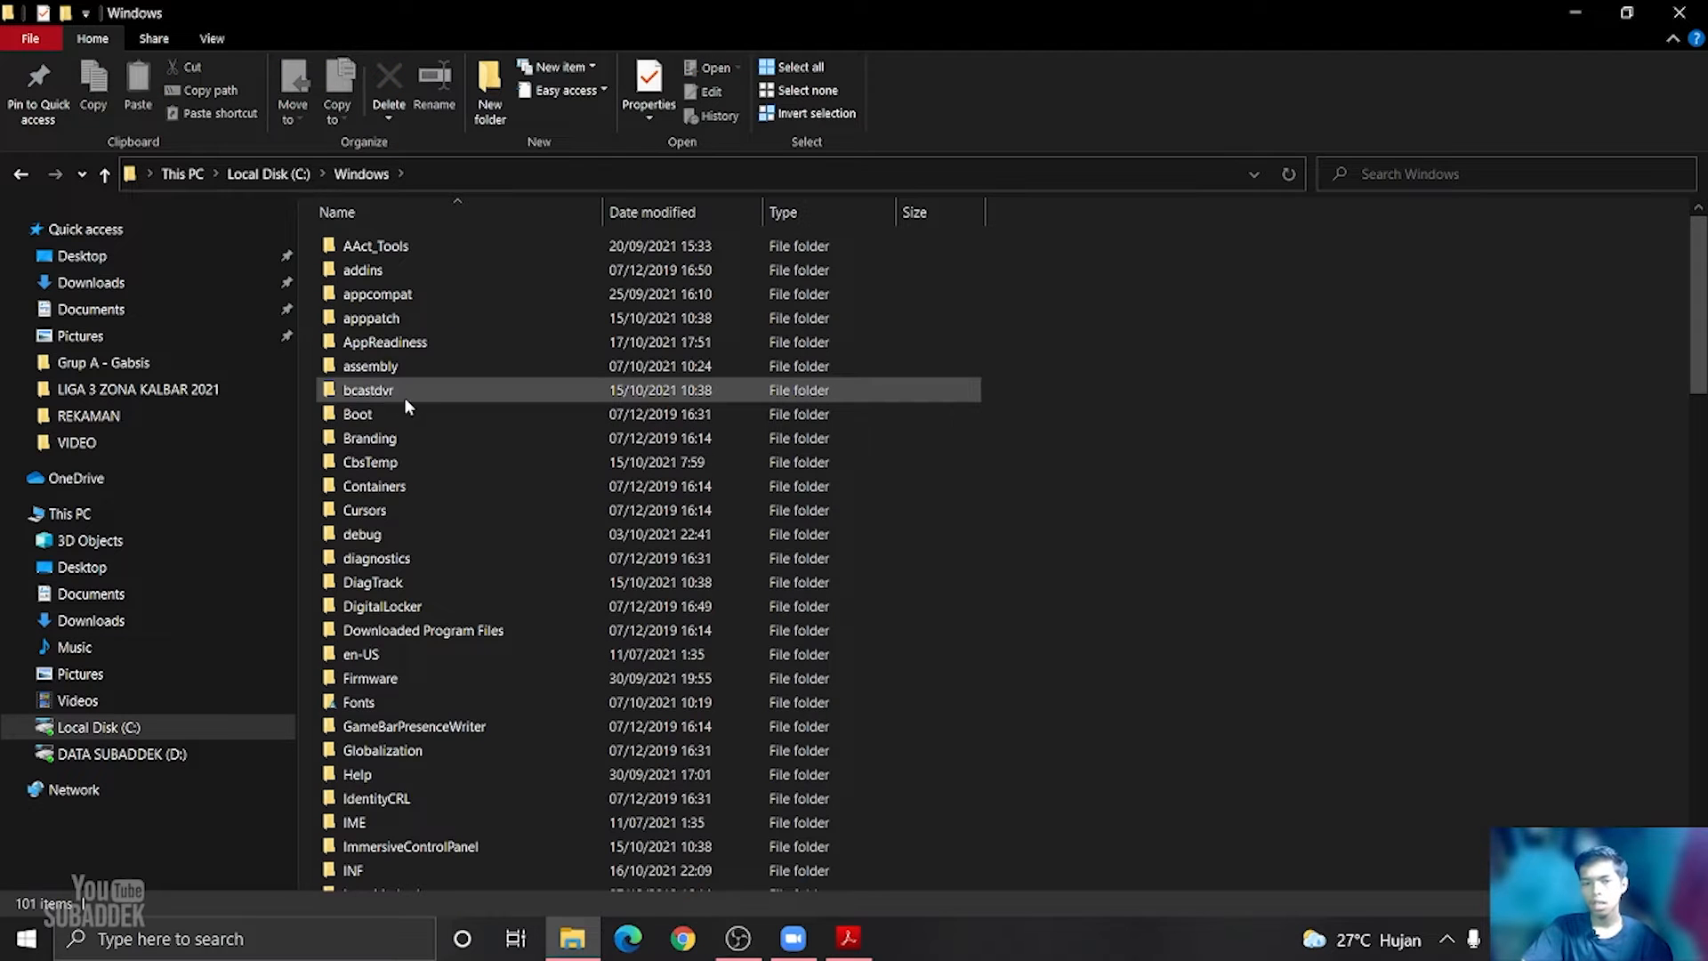
scroll(427, 614, "down", 3)
scroll(427, 616, "down", 10)
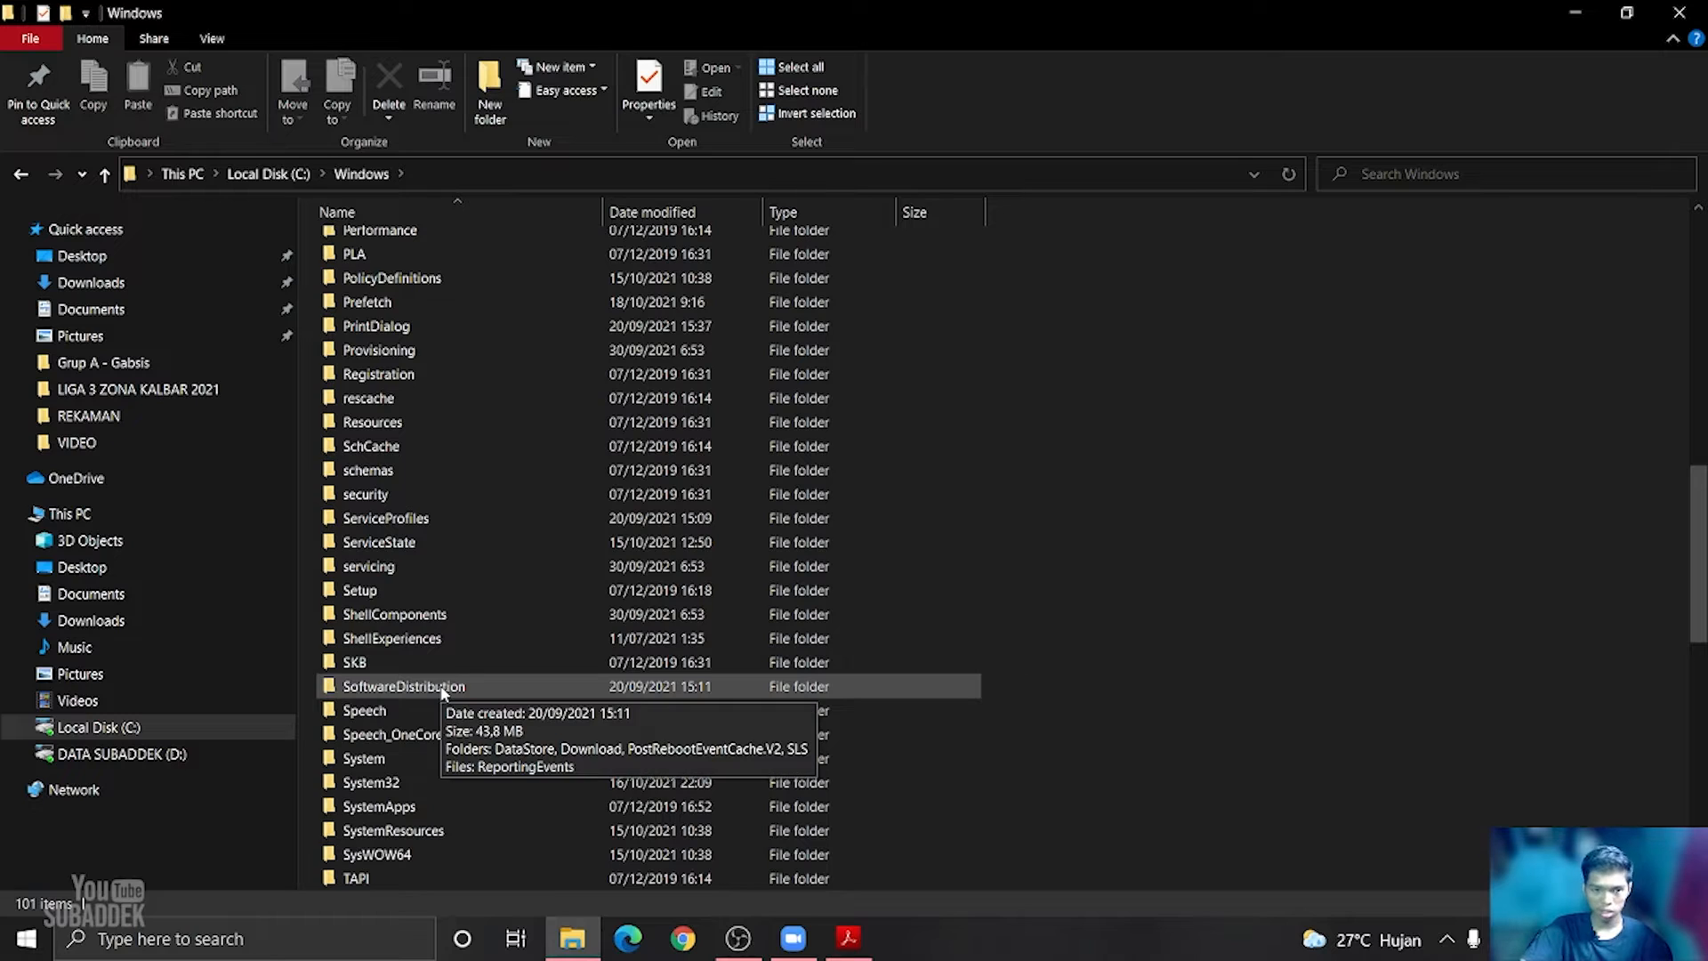
double_click(353, 690)
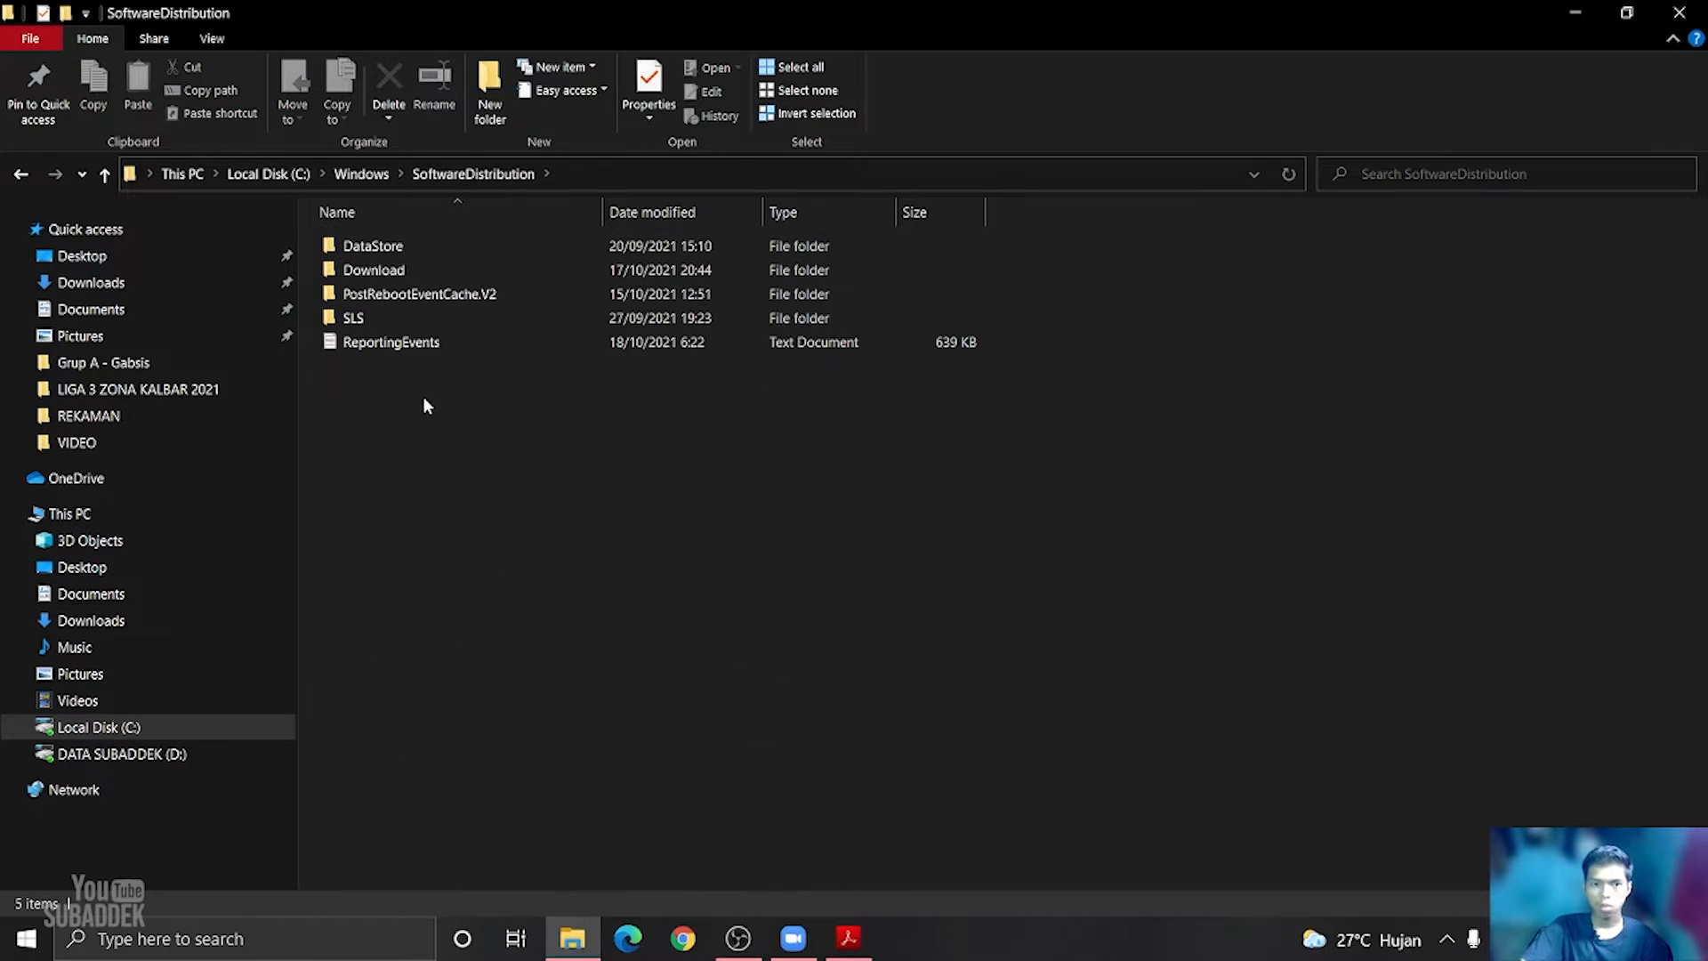
double_click(347, 279)
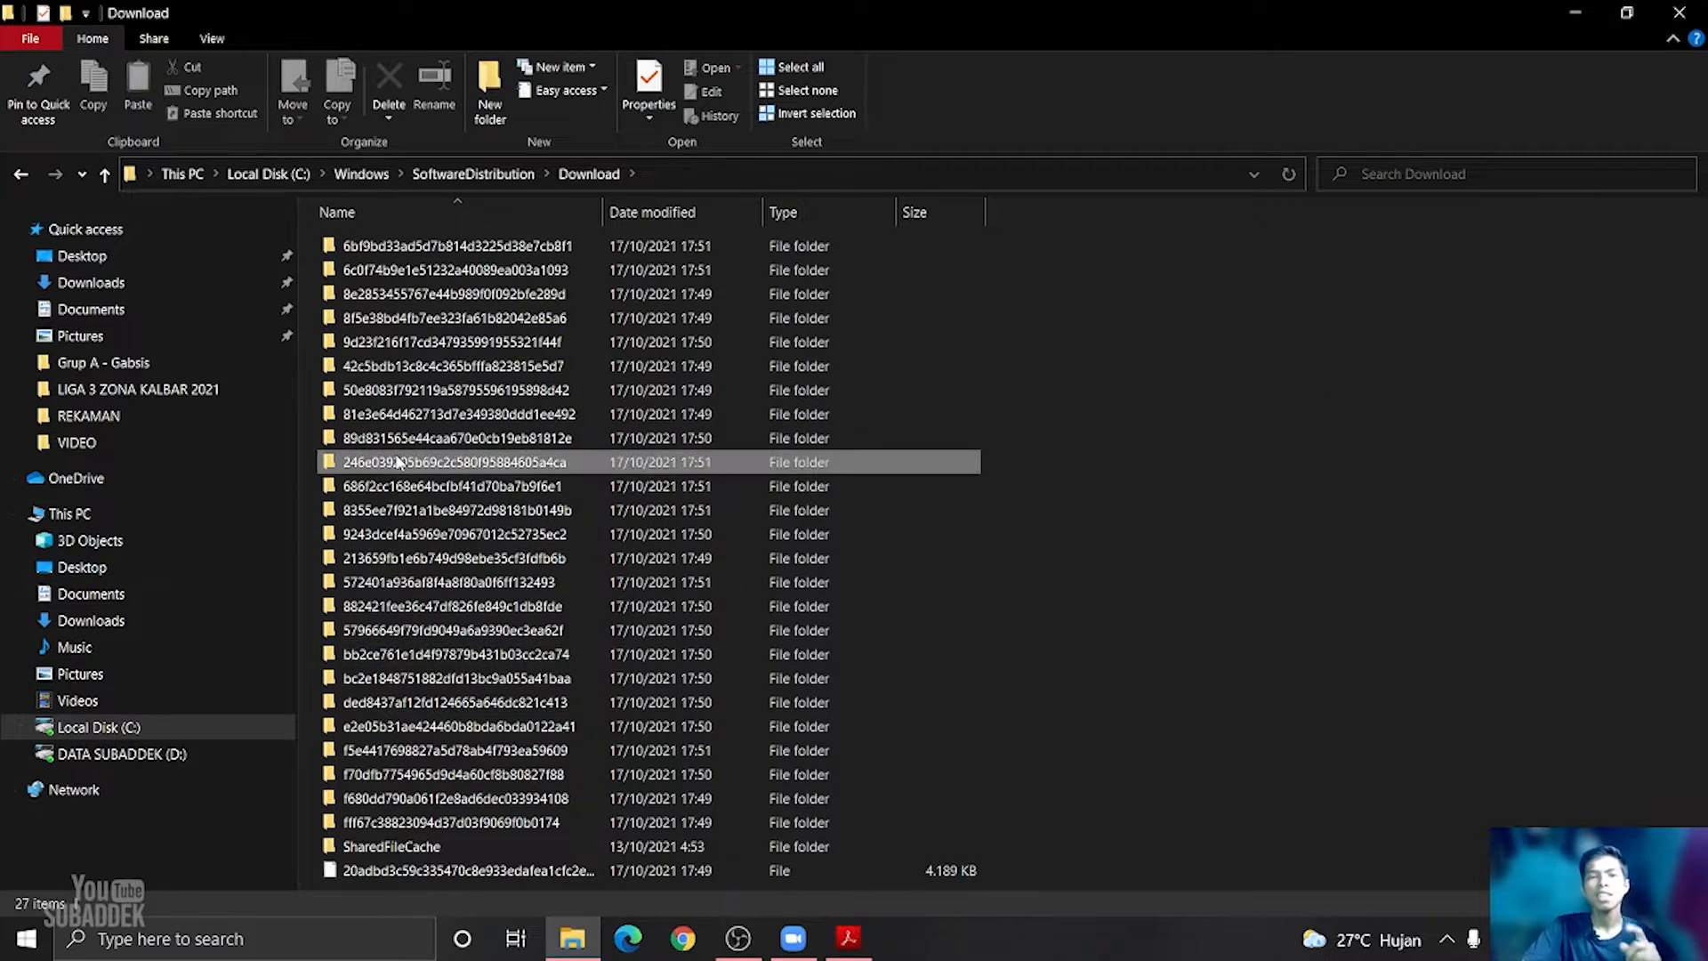
Permanently delete everything in the SoftwareDistribution Download folder, granting administrator permission, and close the window
key("ctrl+a")
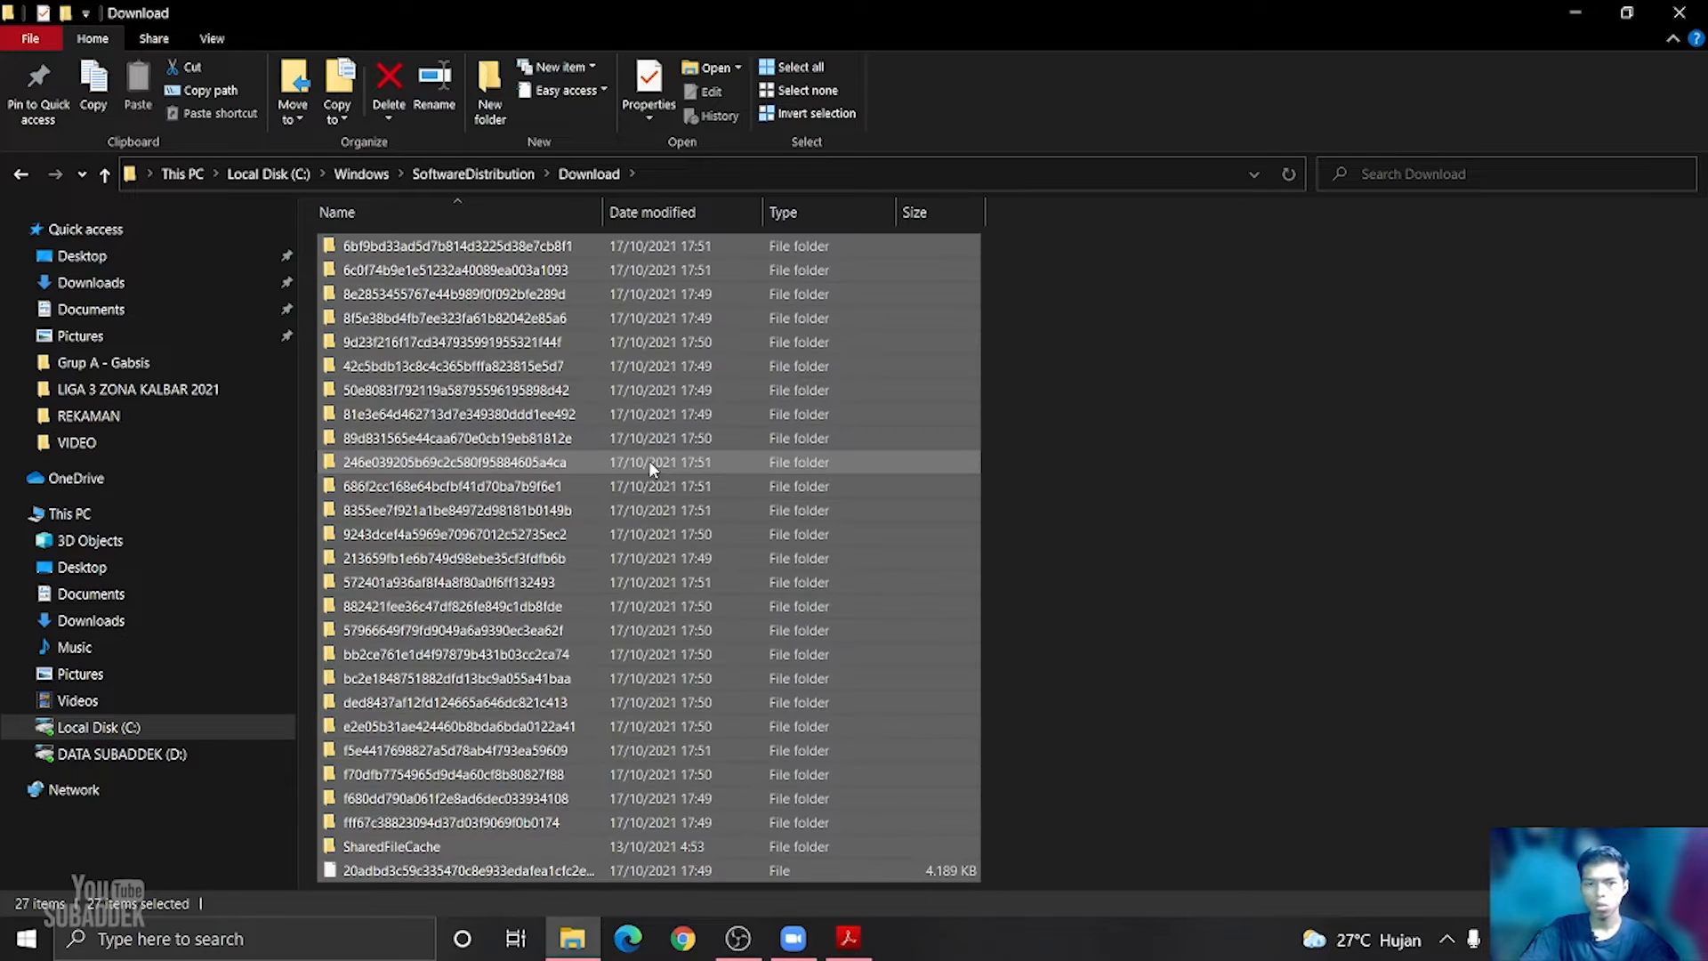
left_click(388, 119)
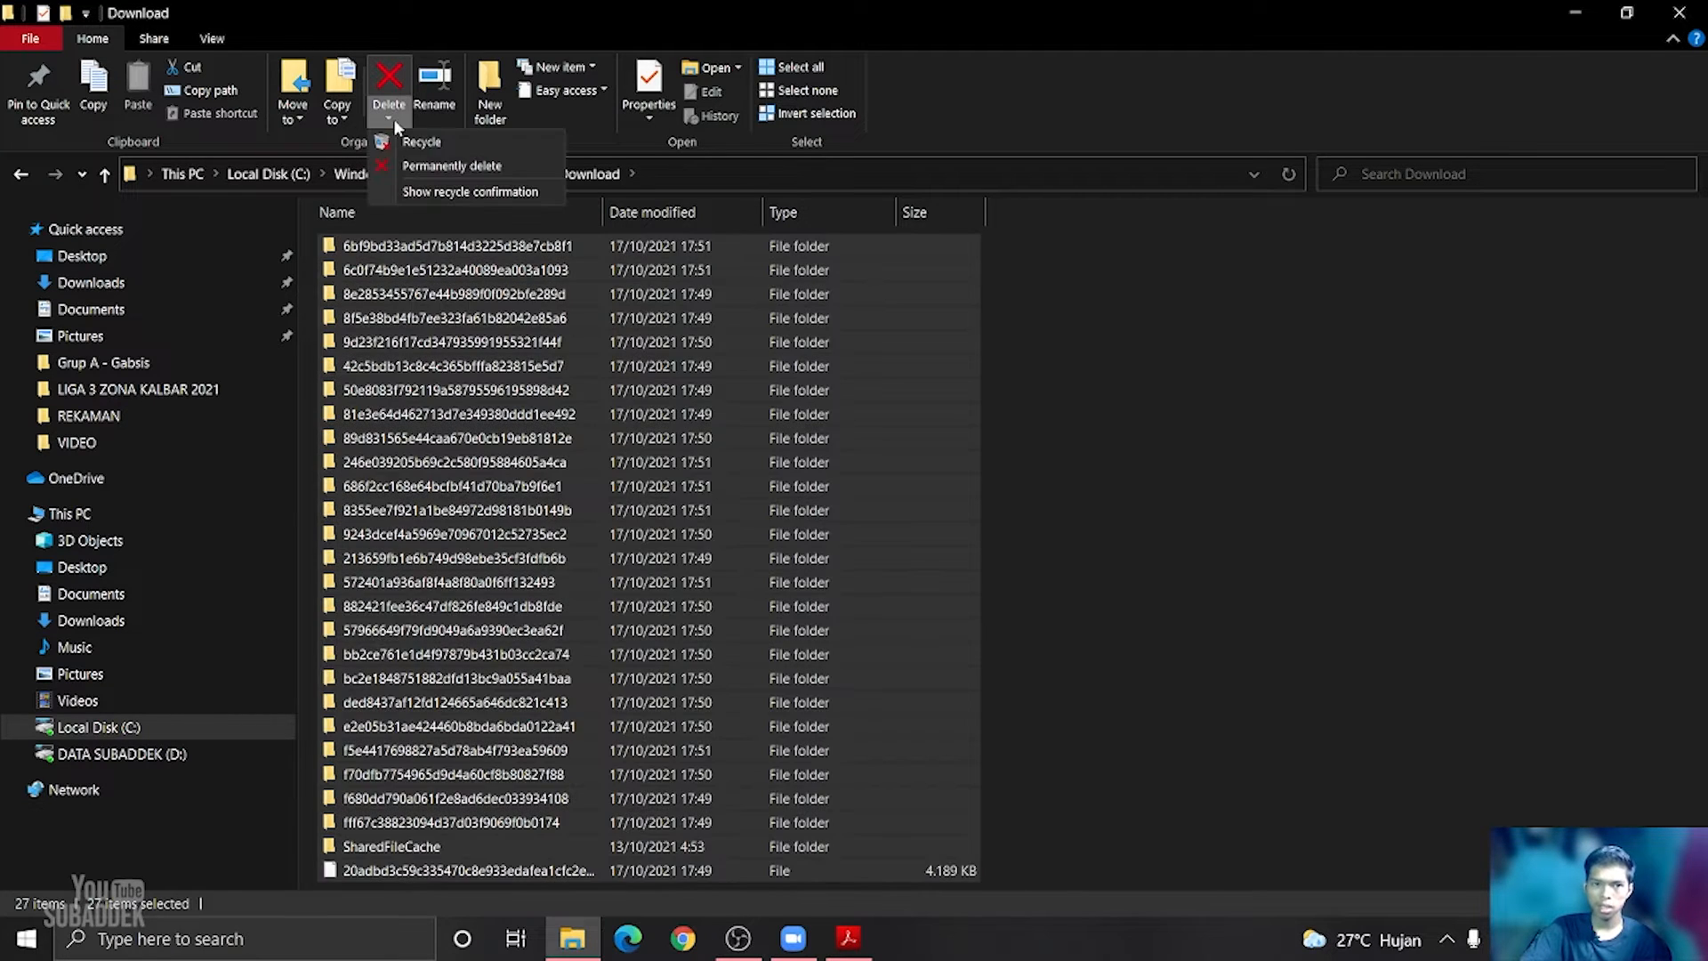
left_click(472, 166)
left_click_drag(767, 391, 854, 350)
left_click(872, 424)
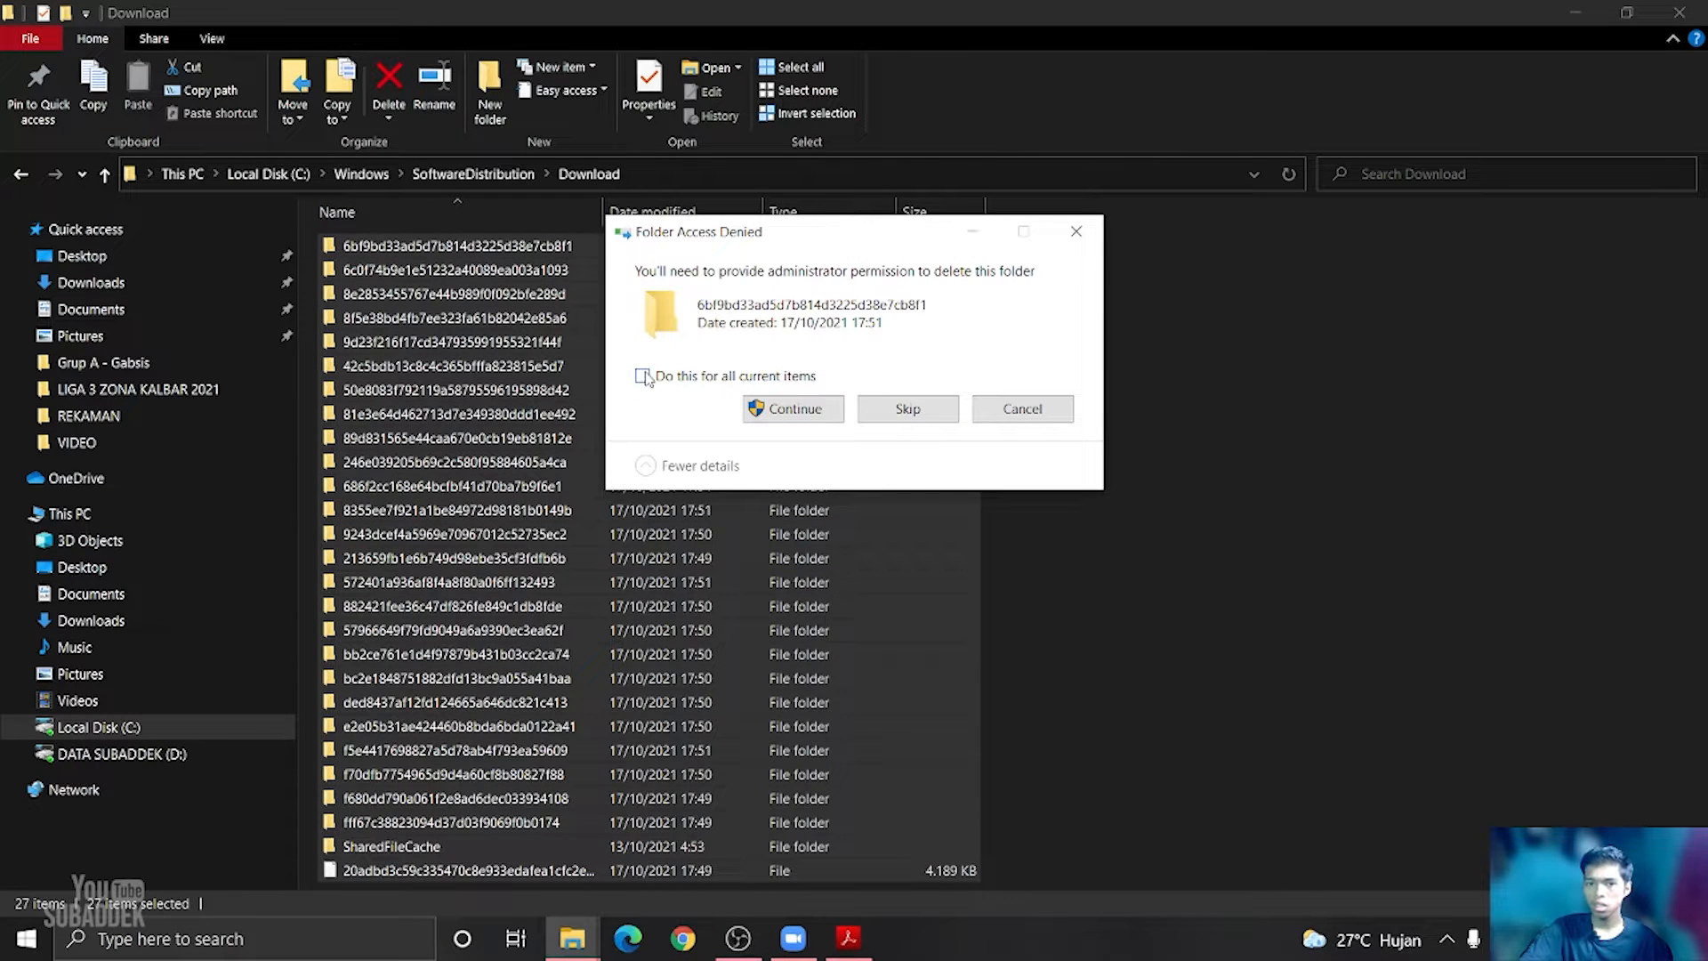
left_click(791, 410)
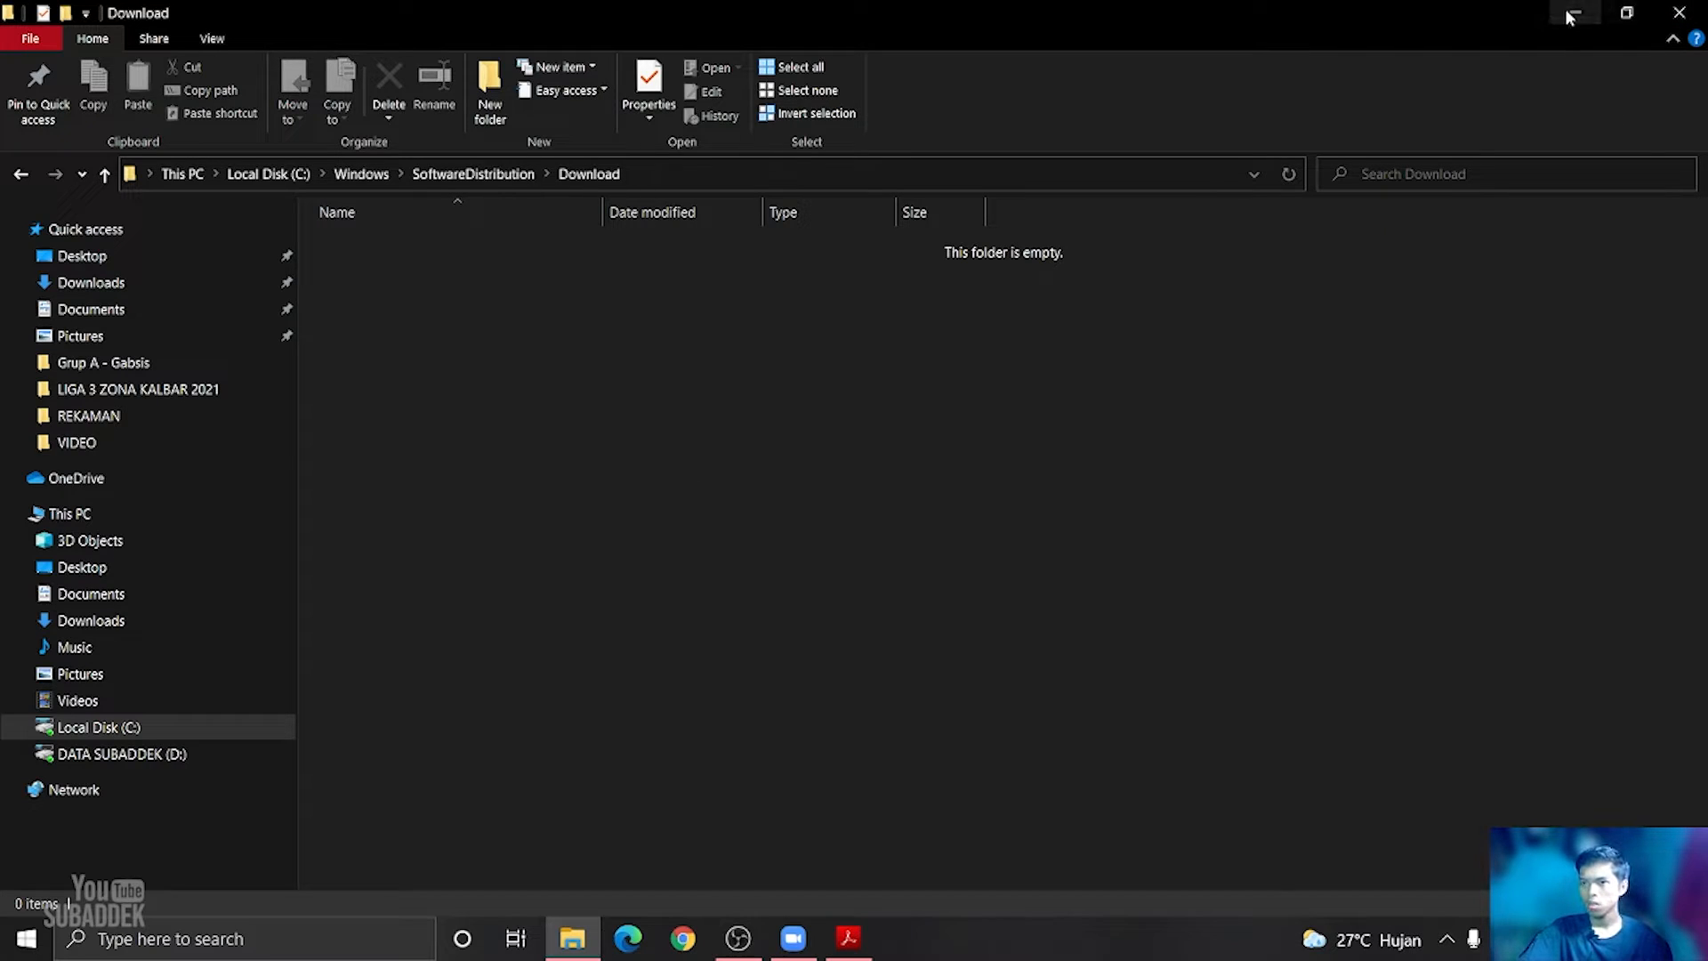
left_click(1680, 13)
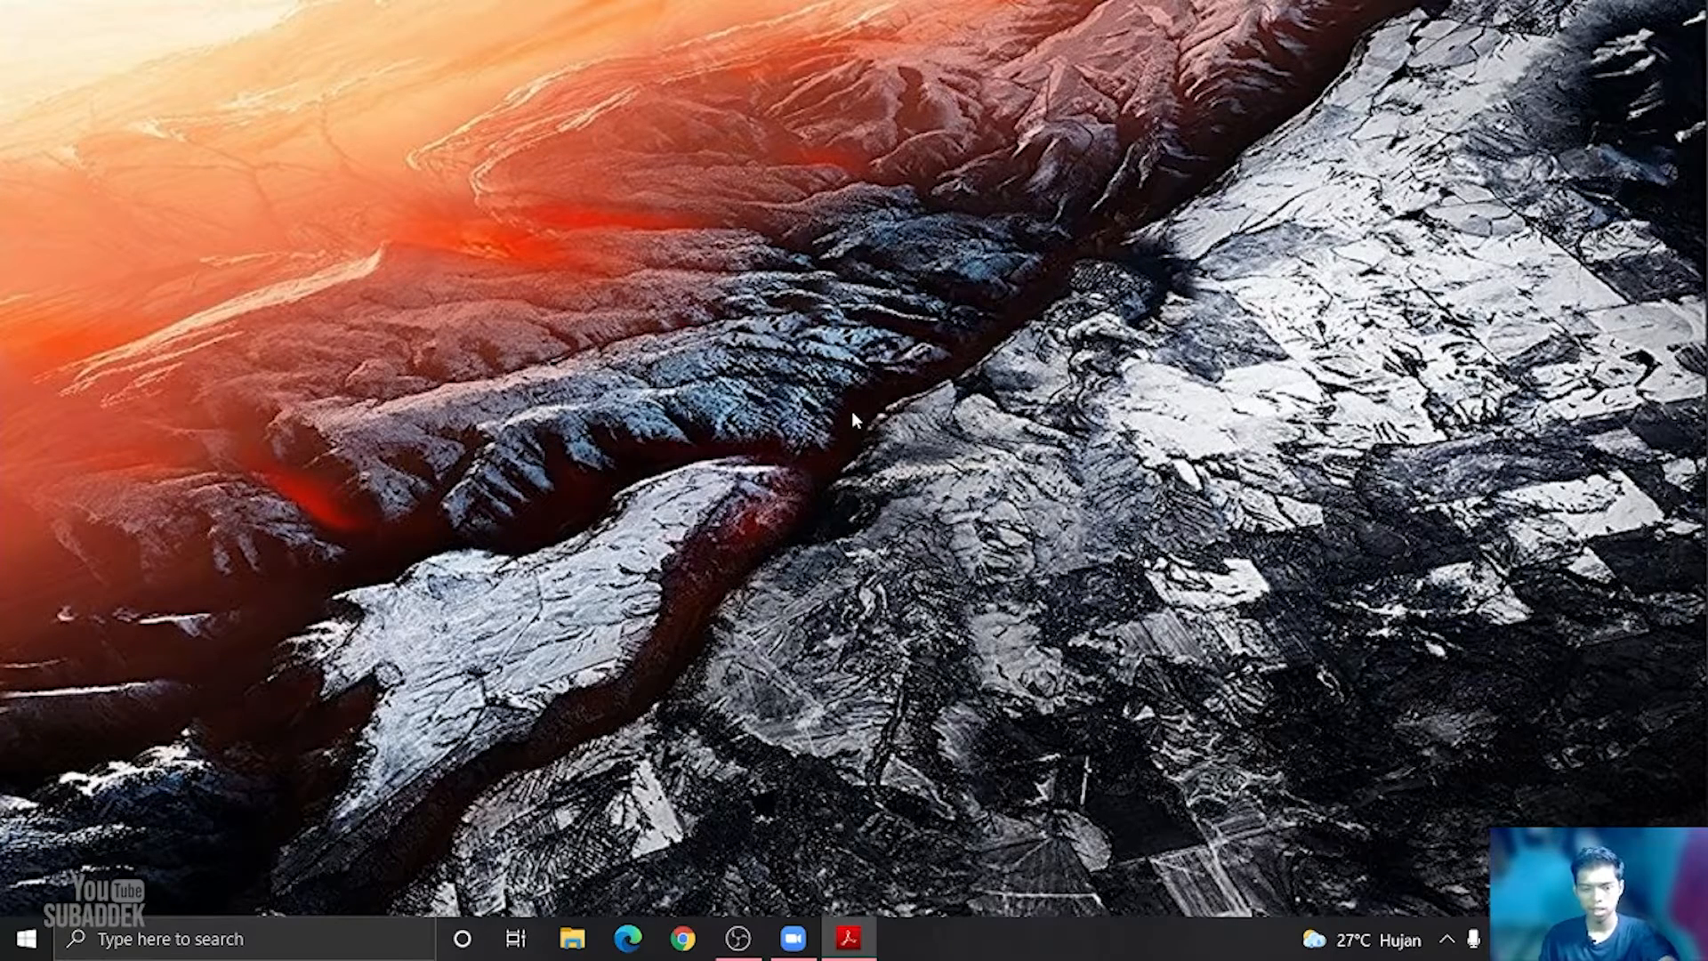
Open the Windows Temp folder by running the command temp
key("super+r")
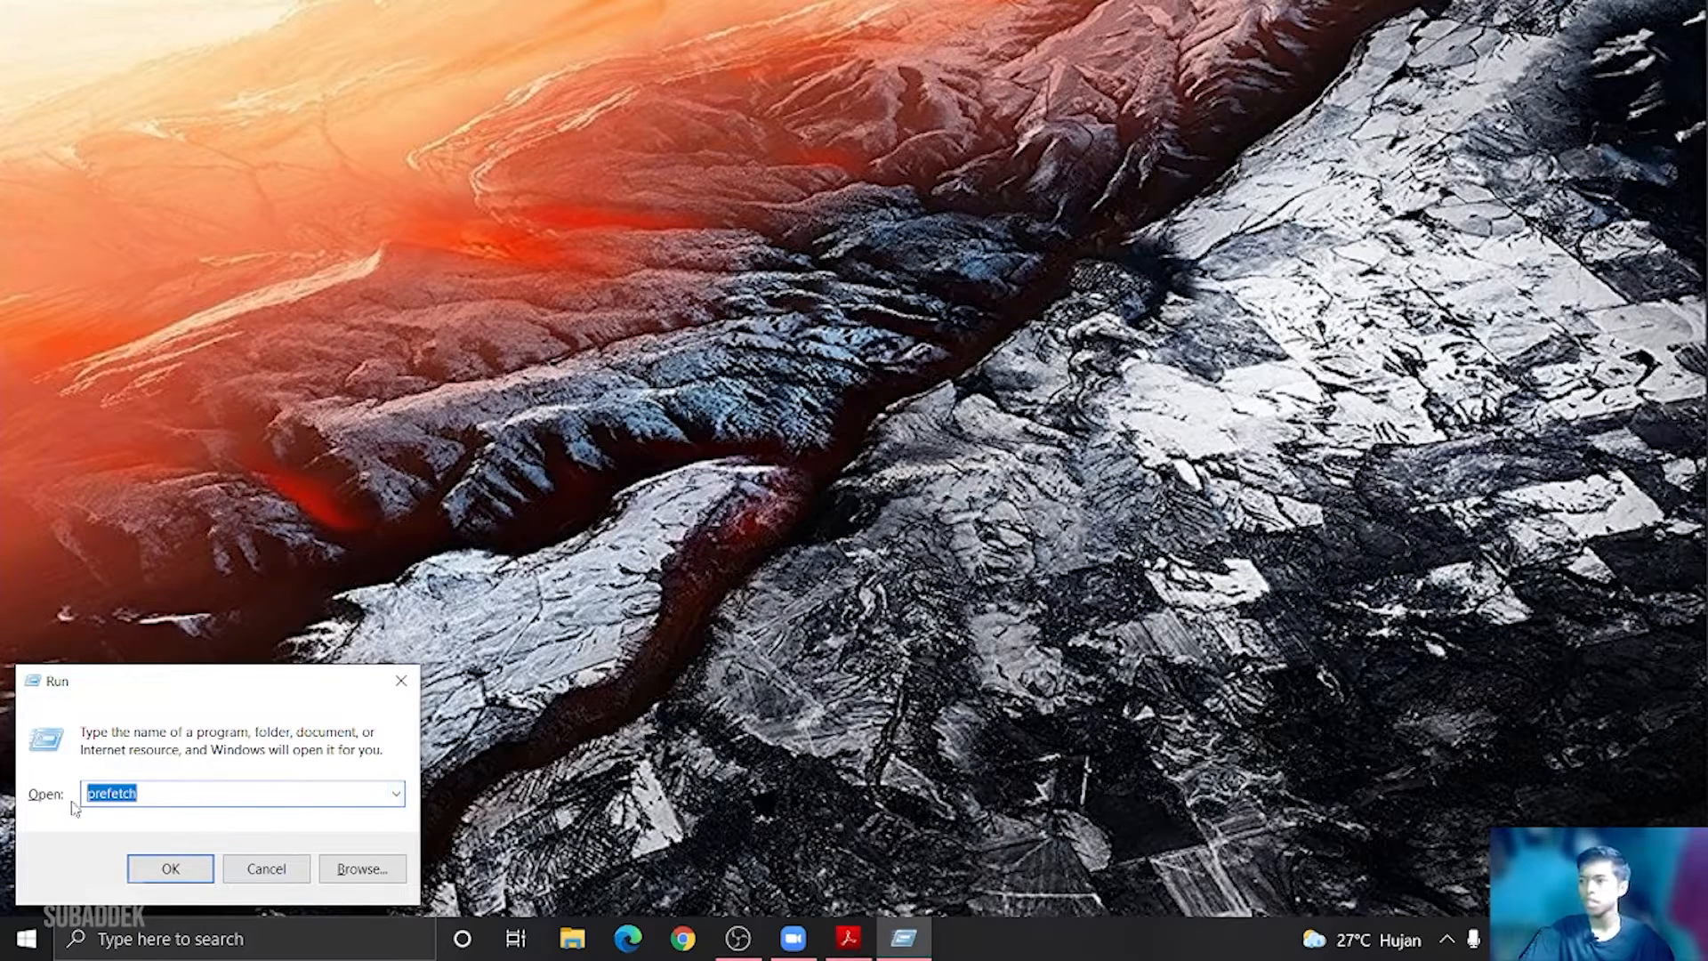
type("temp")
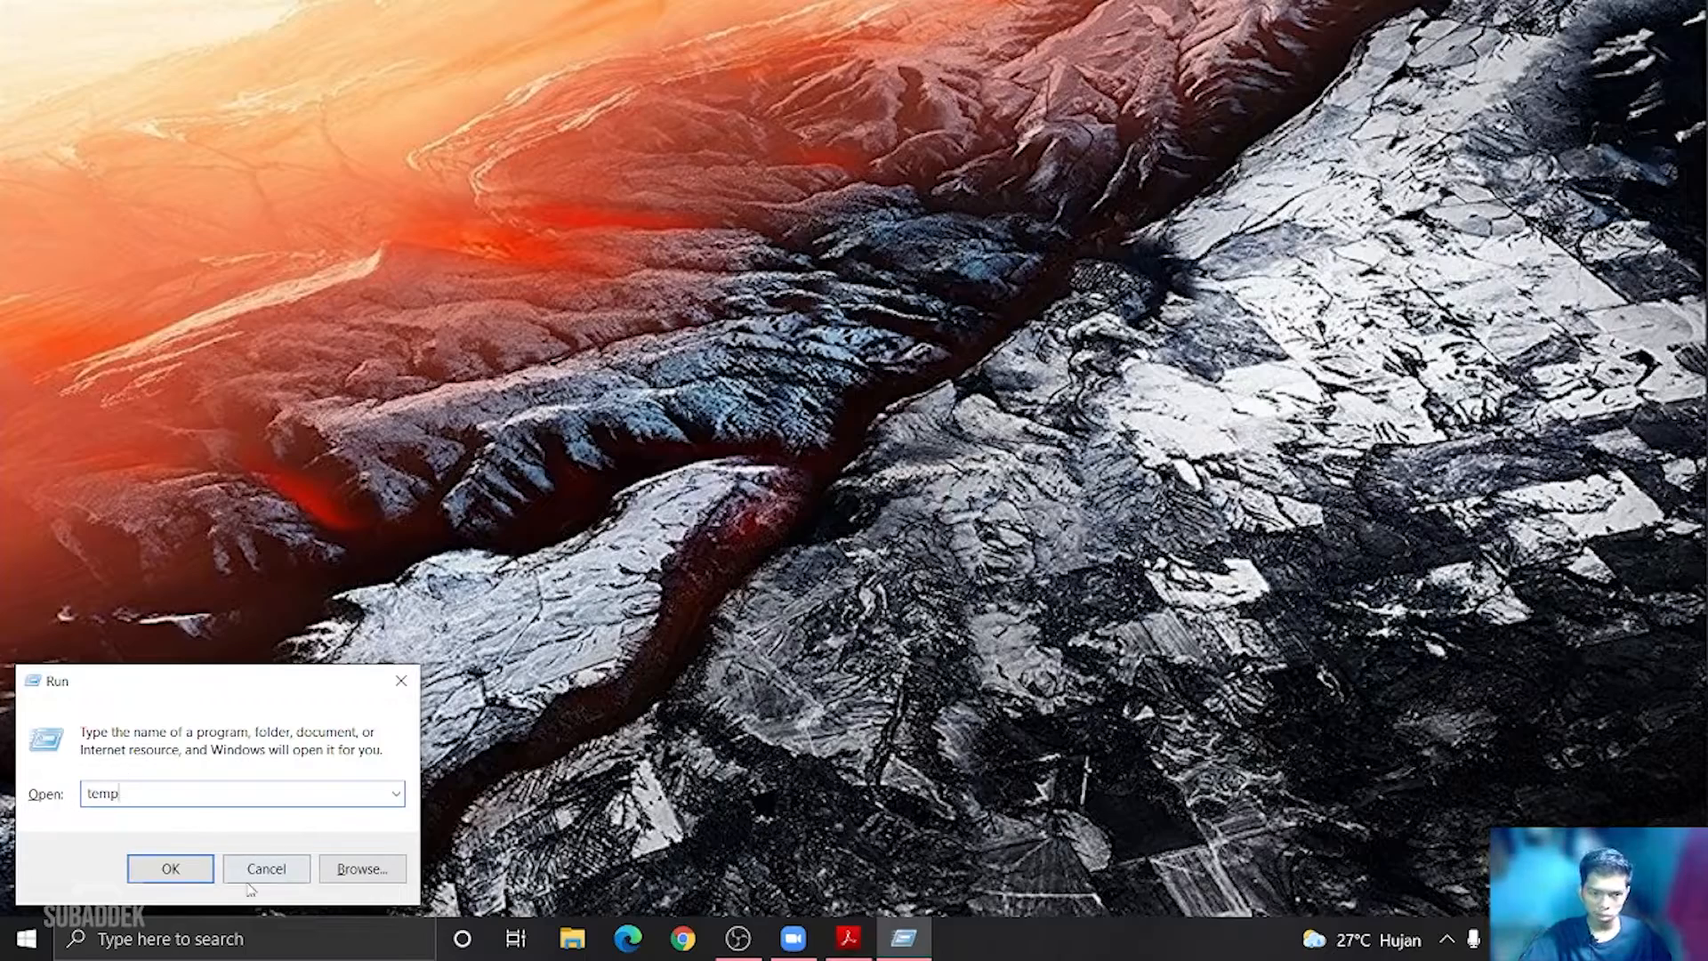
left_click(171, 867)
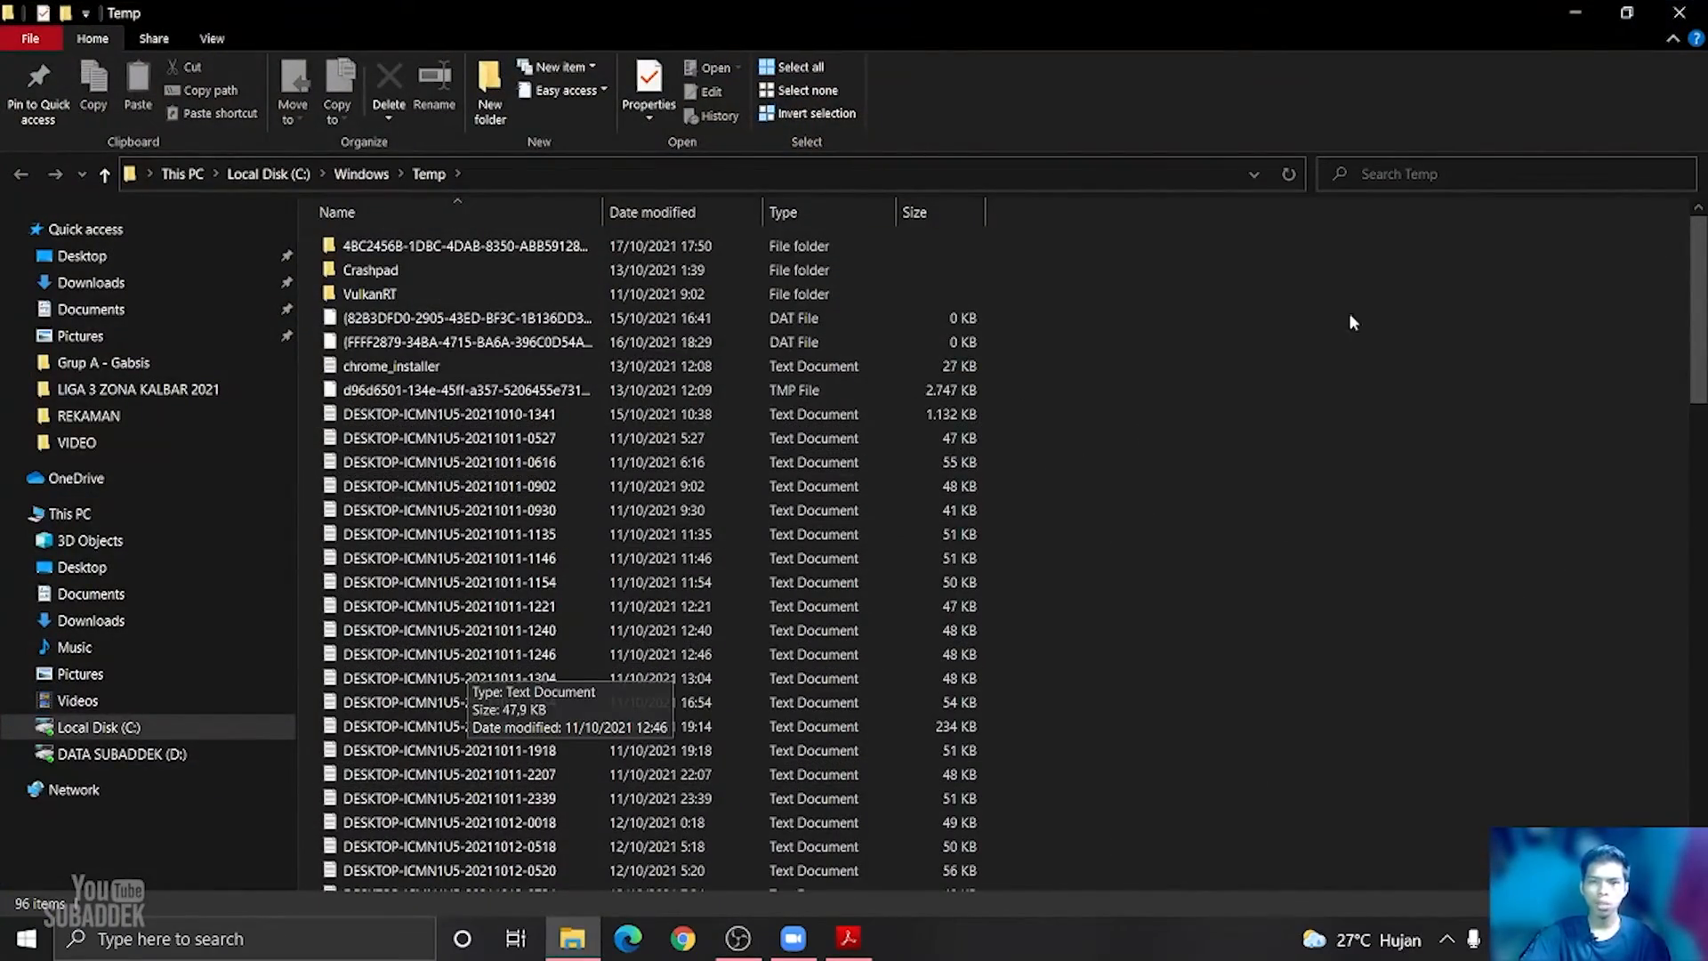
Permanently delete all items in the Windows Temp folder, skipping files that are in use, and close the window
scroll(1654, 583, "down", 20)
scroll(1646, 747, "up", 20)
scroll(1613, 356, "down", 4)
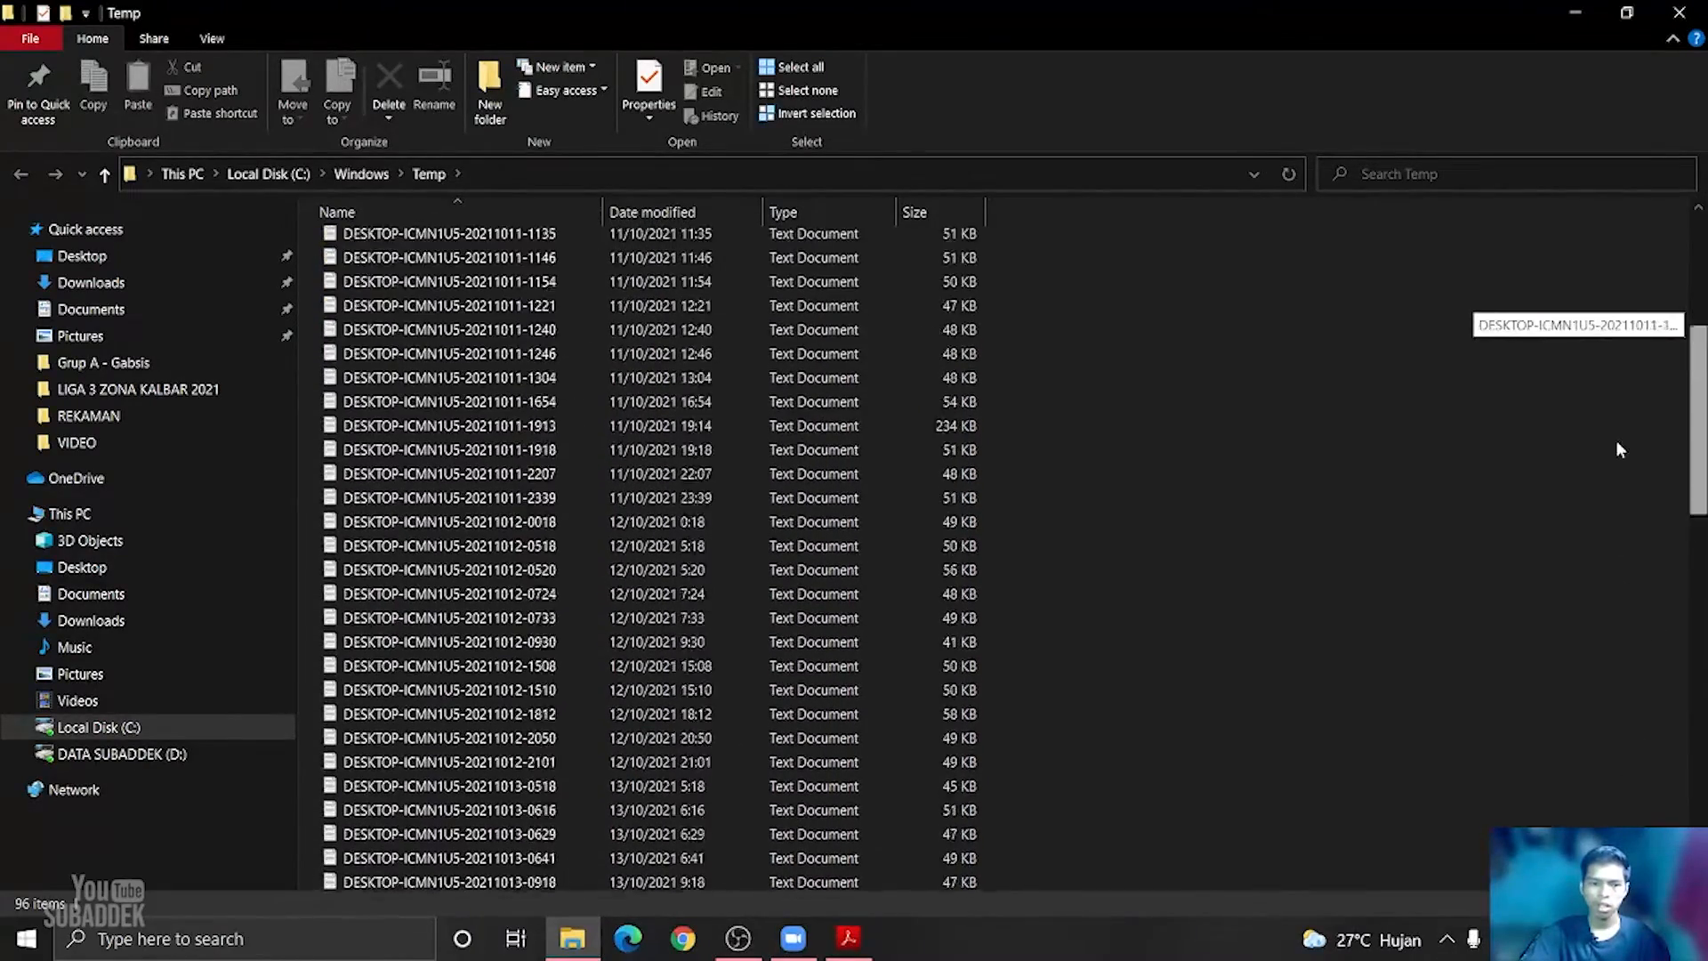
scroll(1618, 450, "down", 7)
left_click(802, 505)
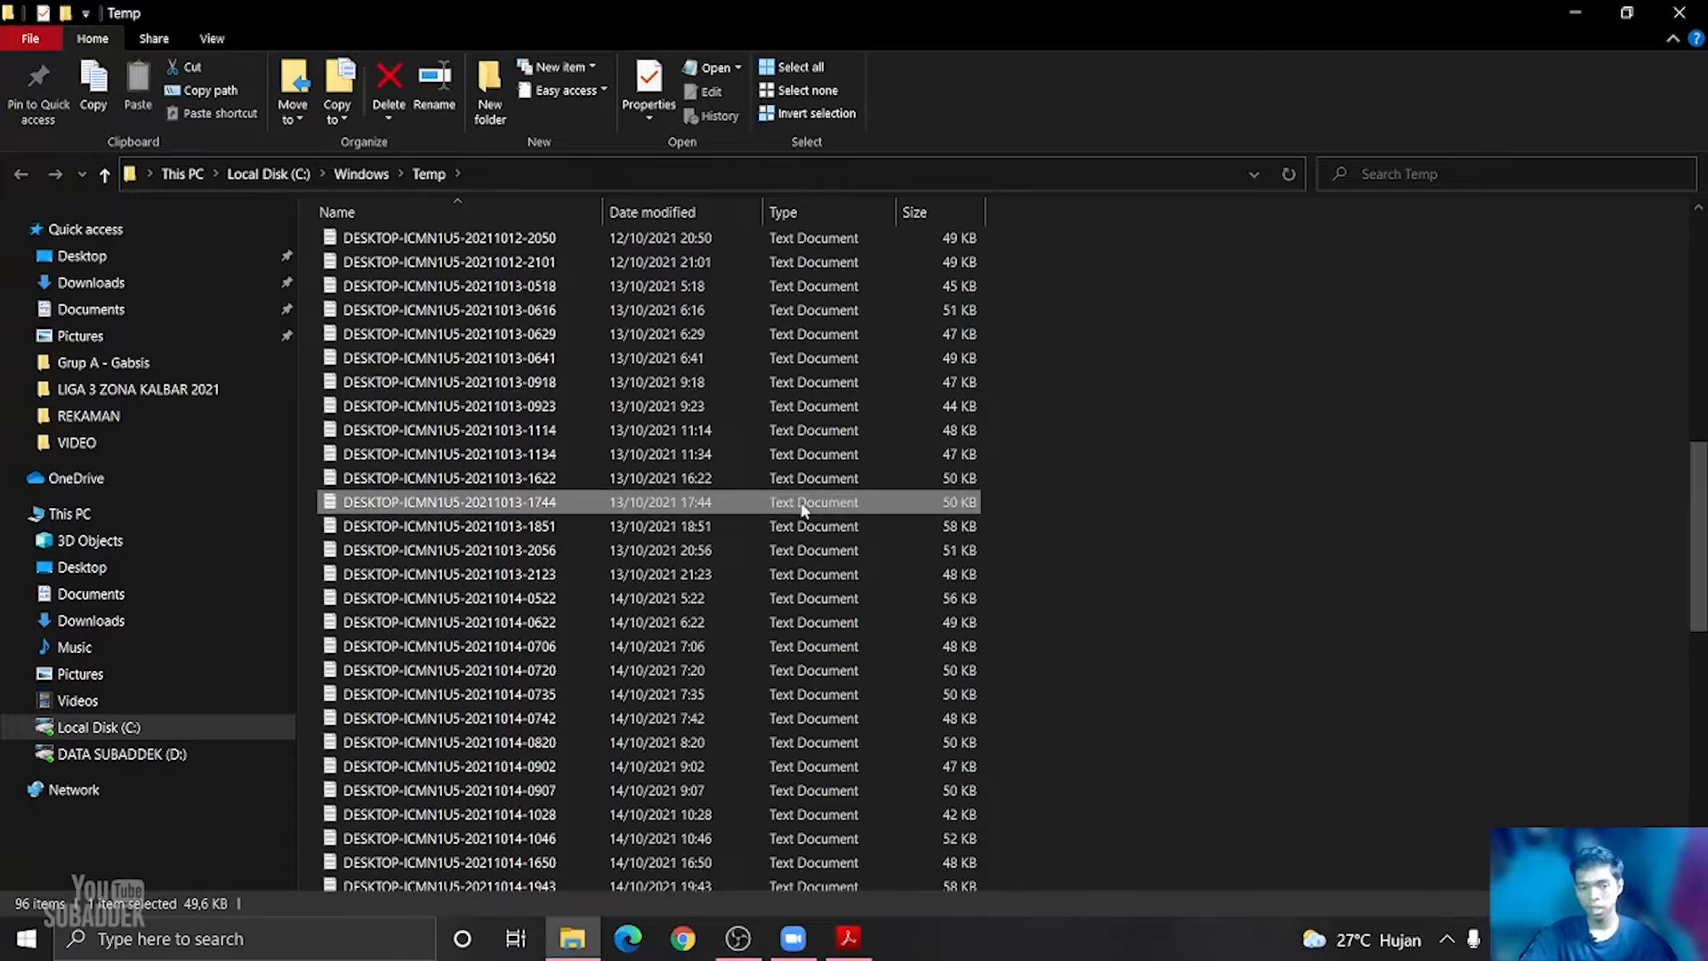
key("ctrl+a")
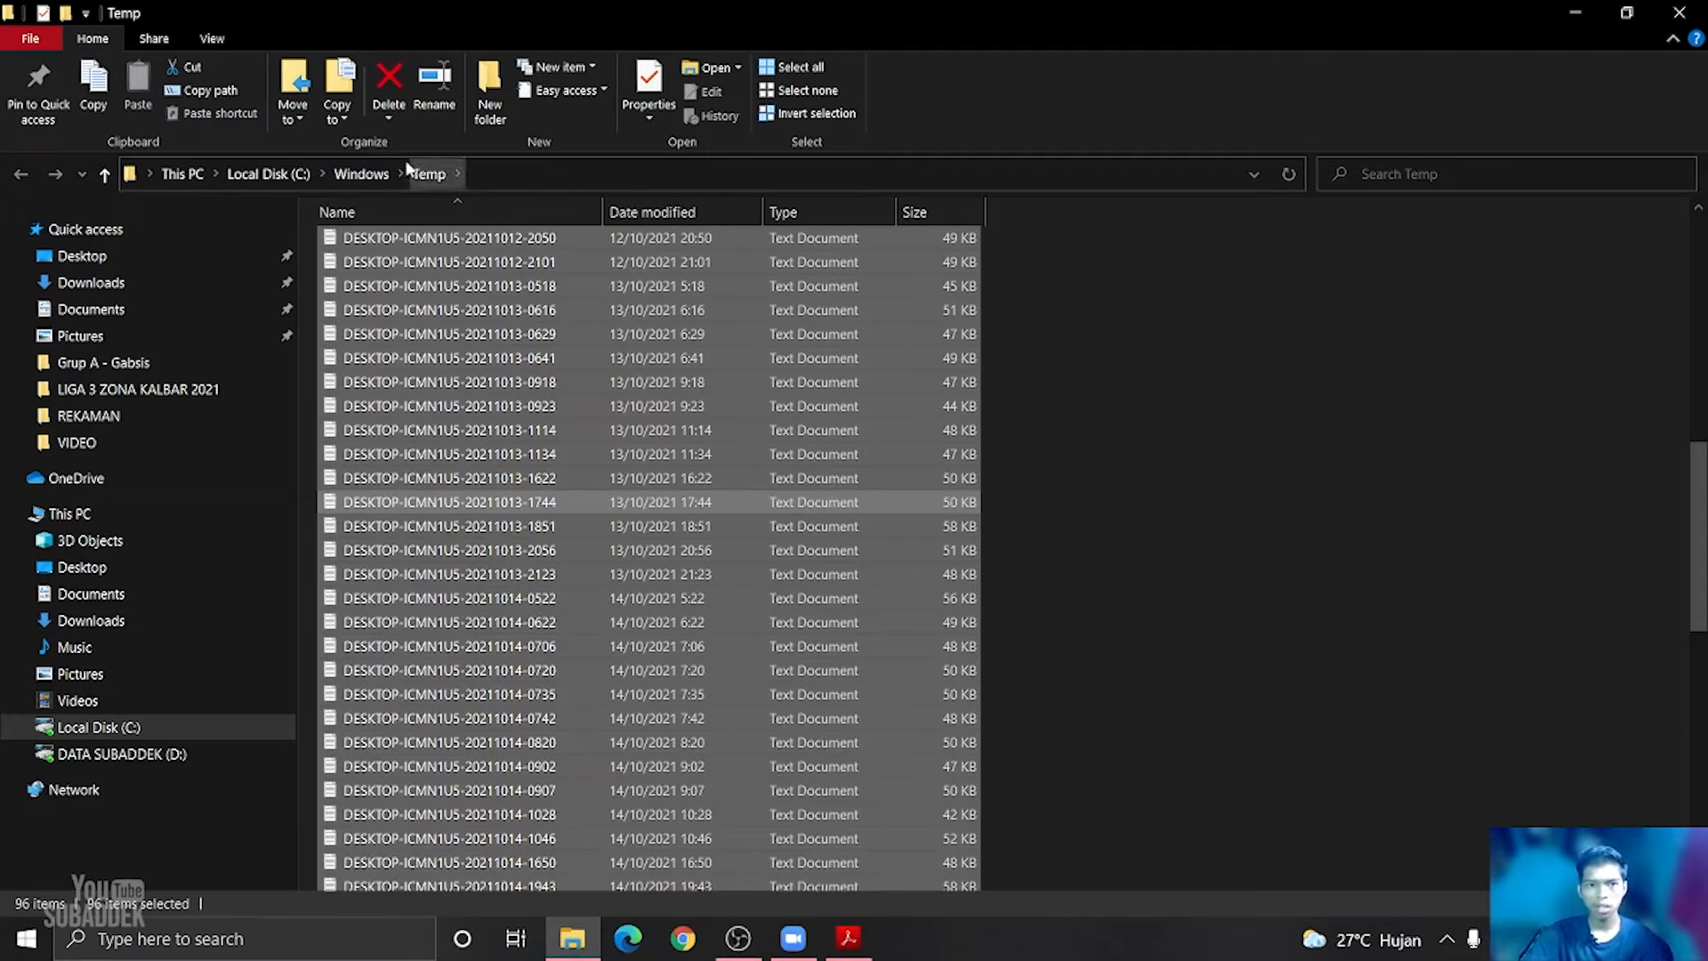
left_click(393, 121)
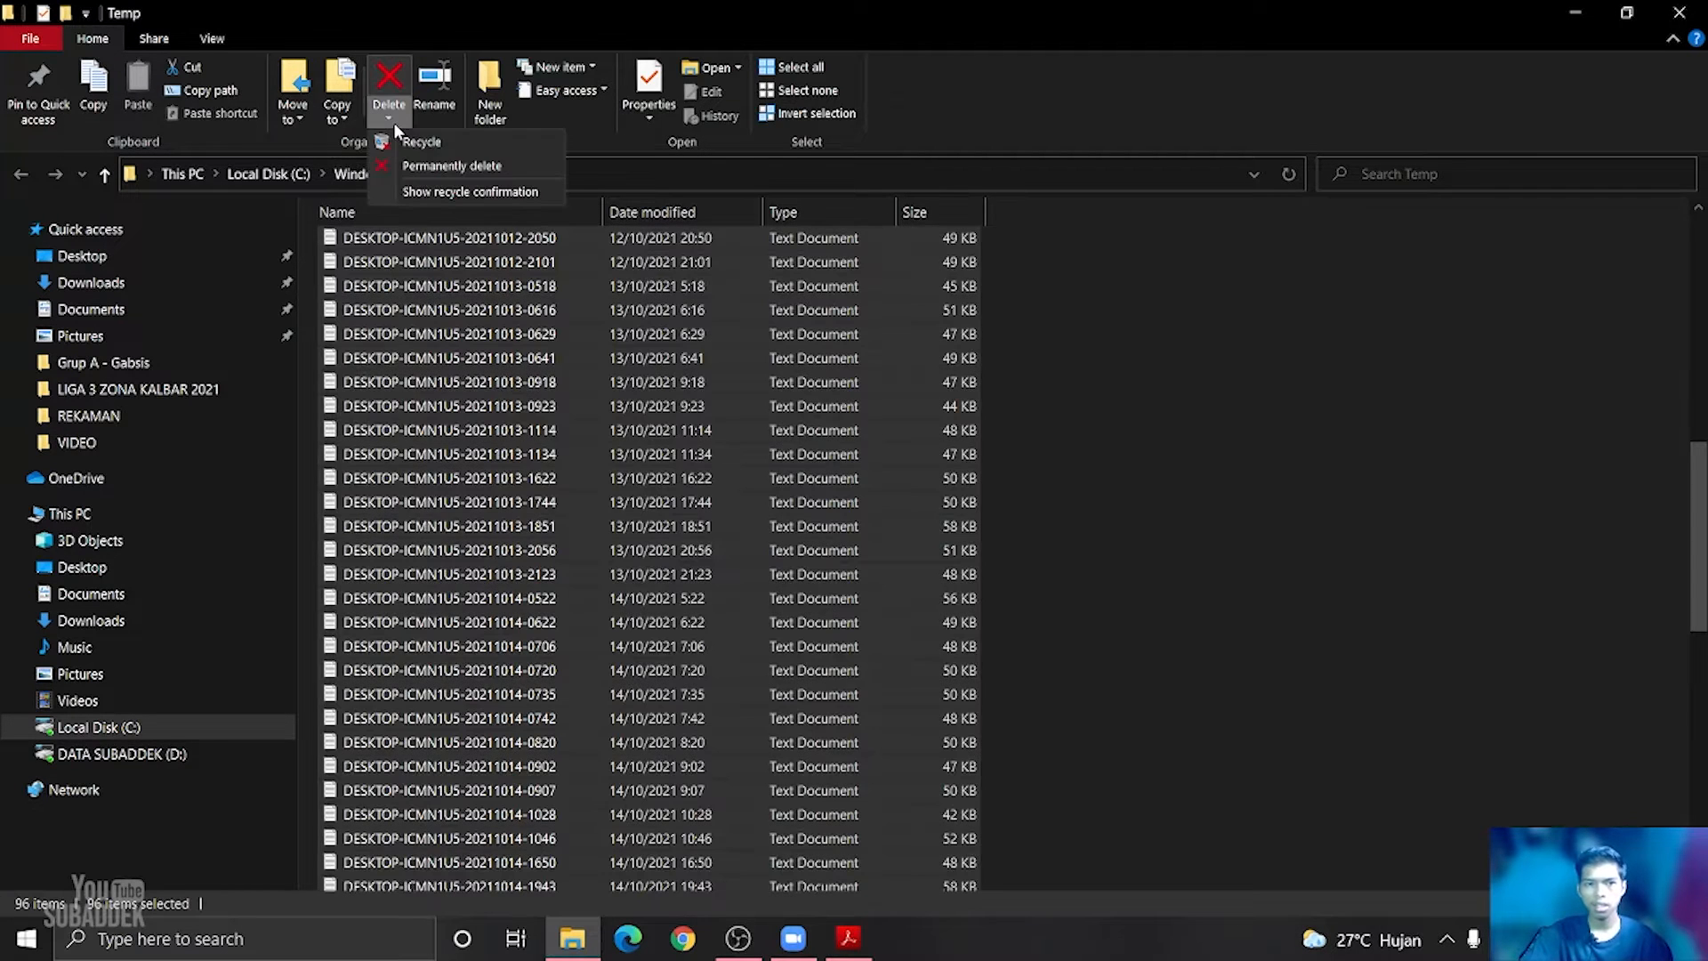
left_click(427, 167)
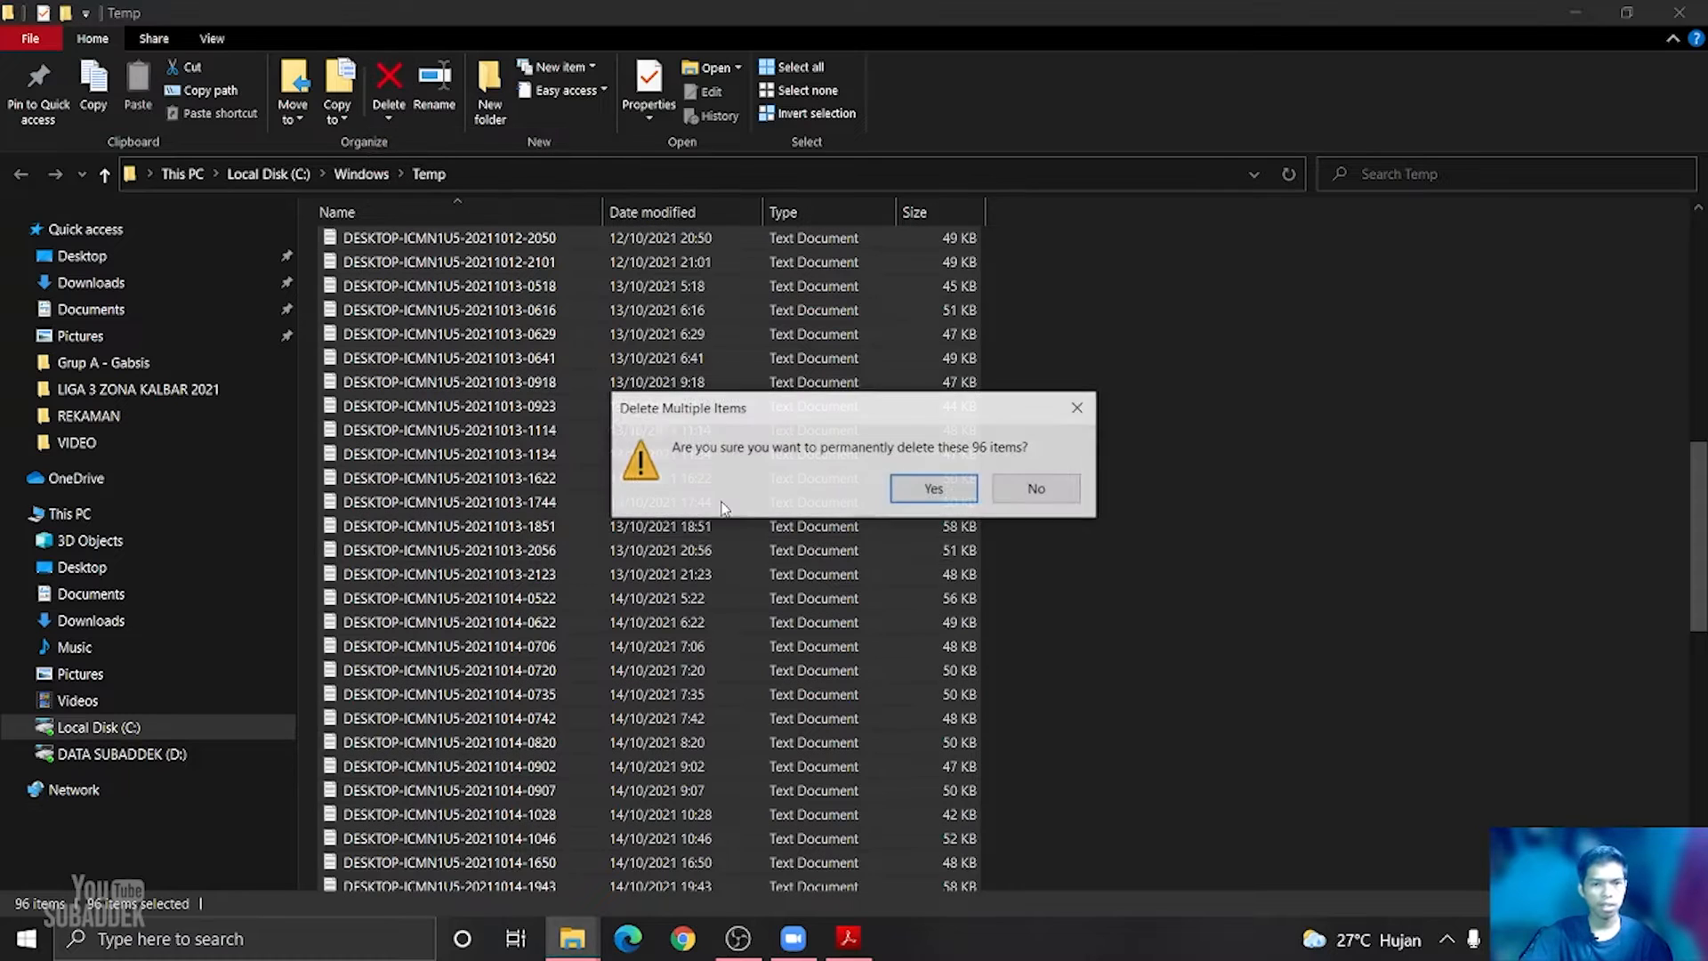
left_click(927, 494)
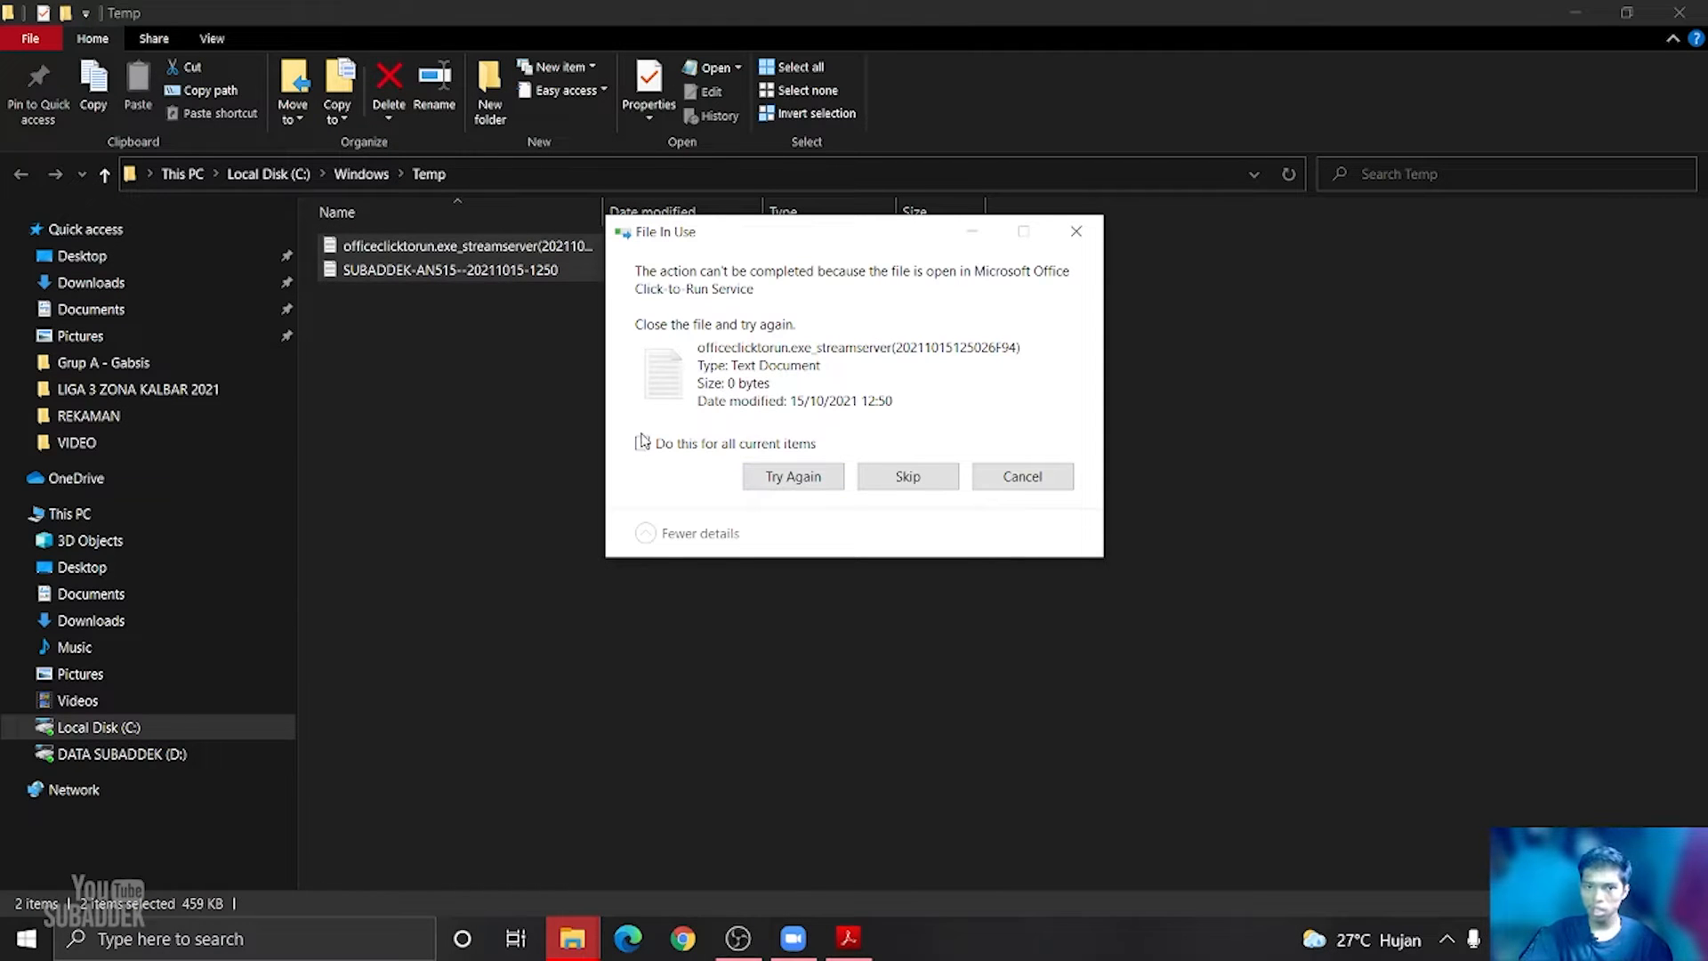
left_click(906, 477)
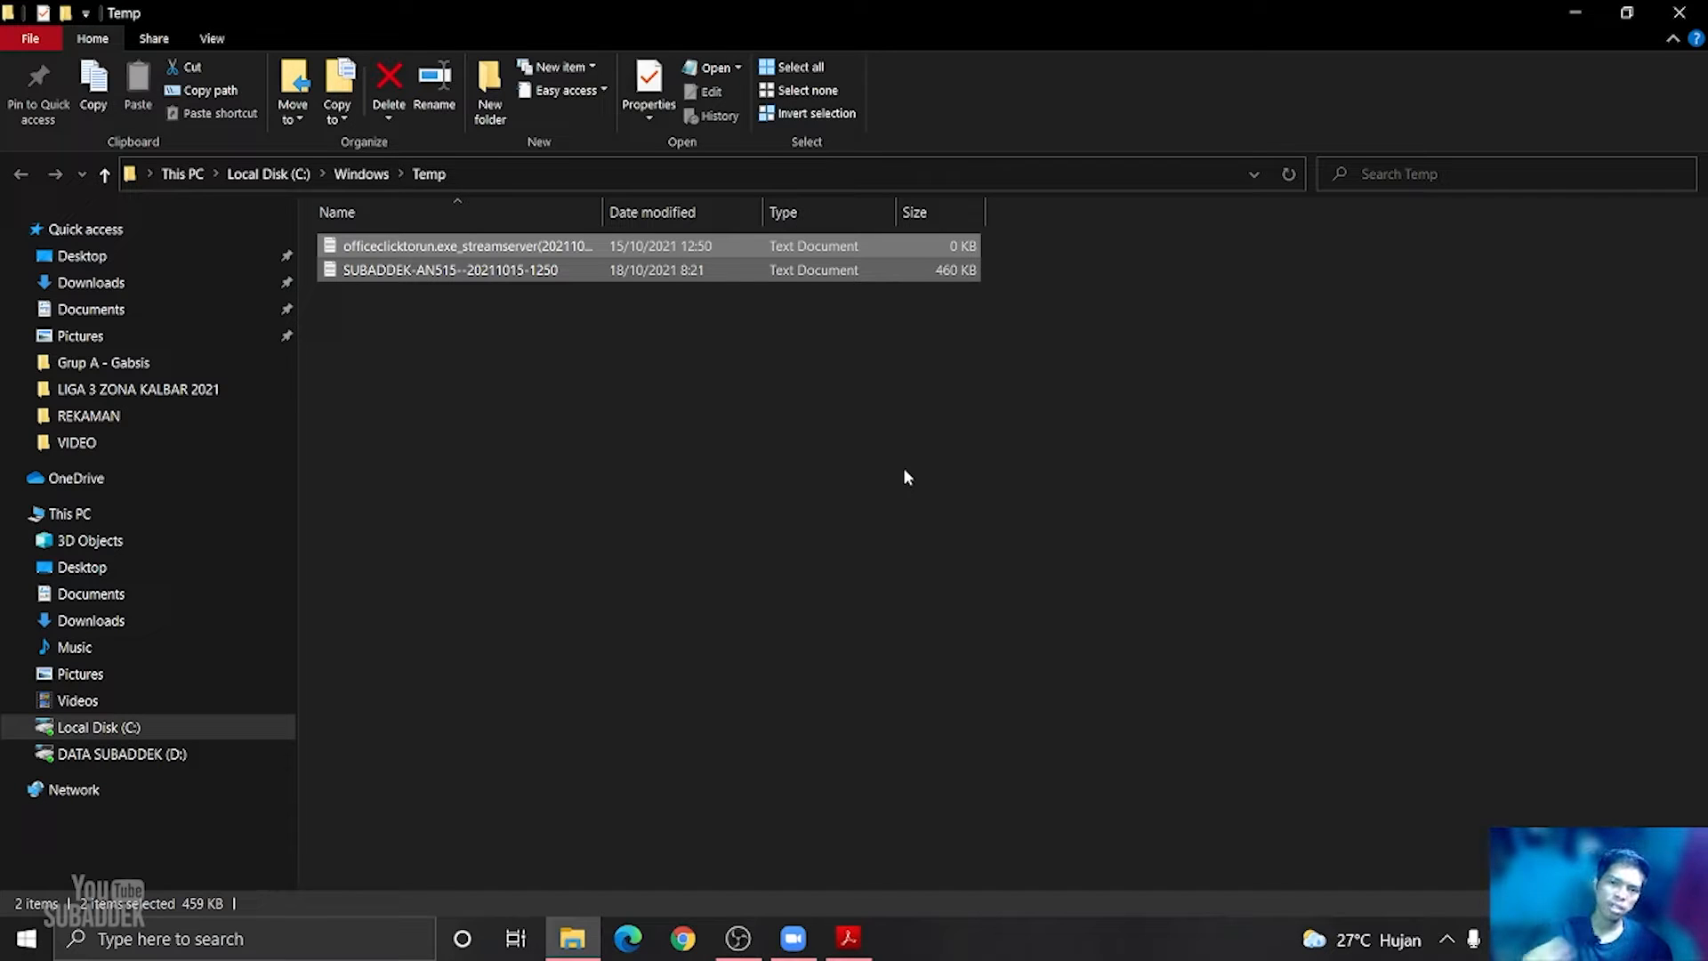
left_click(904, 477)
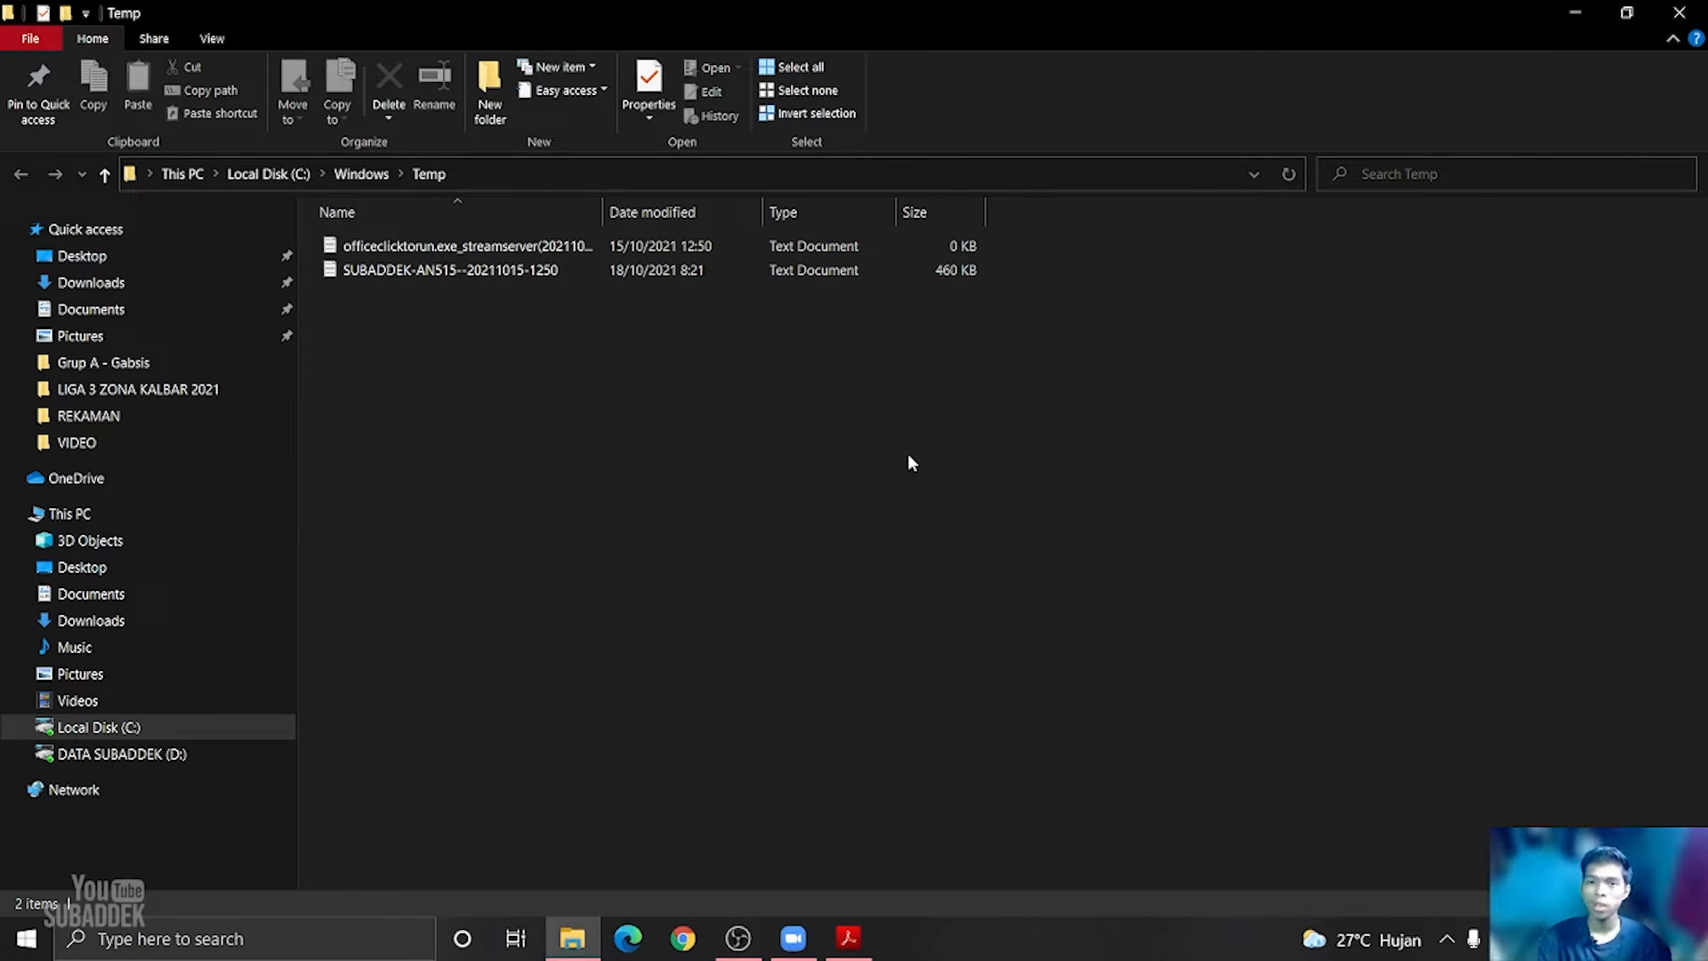
key("alt+F4")
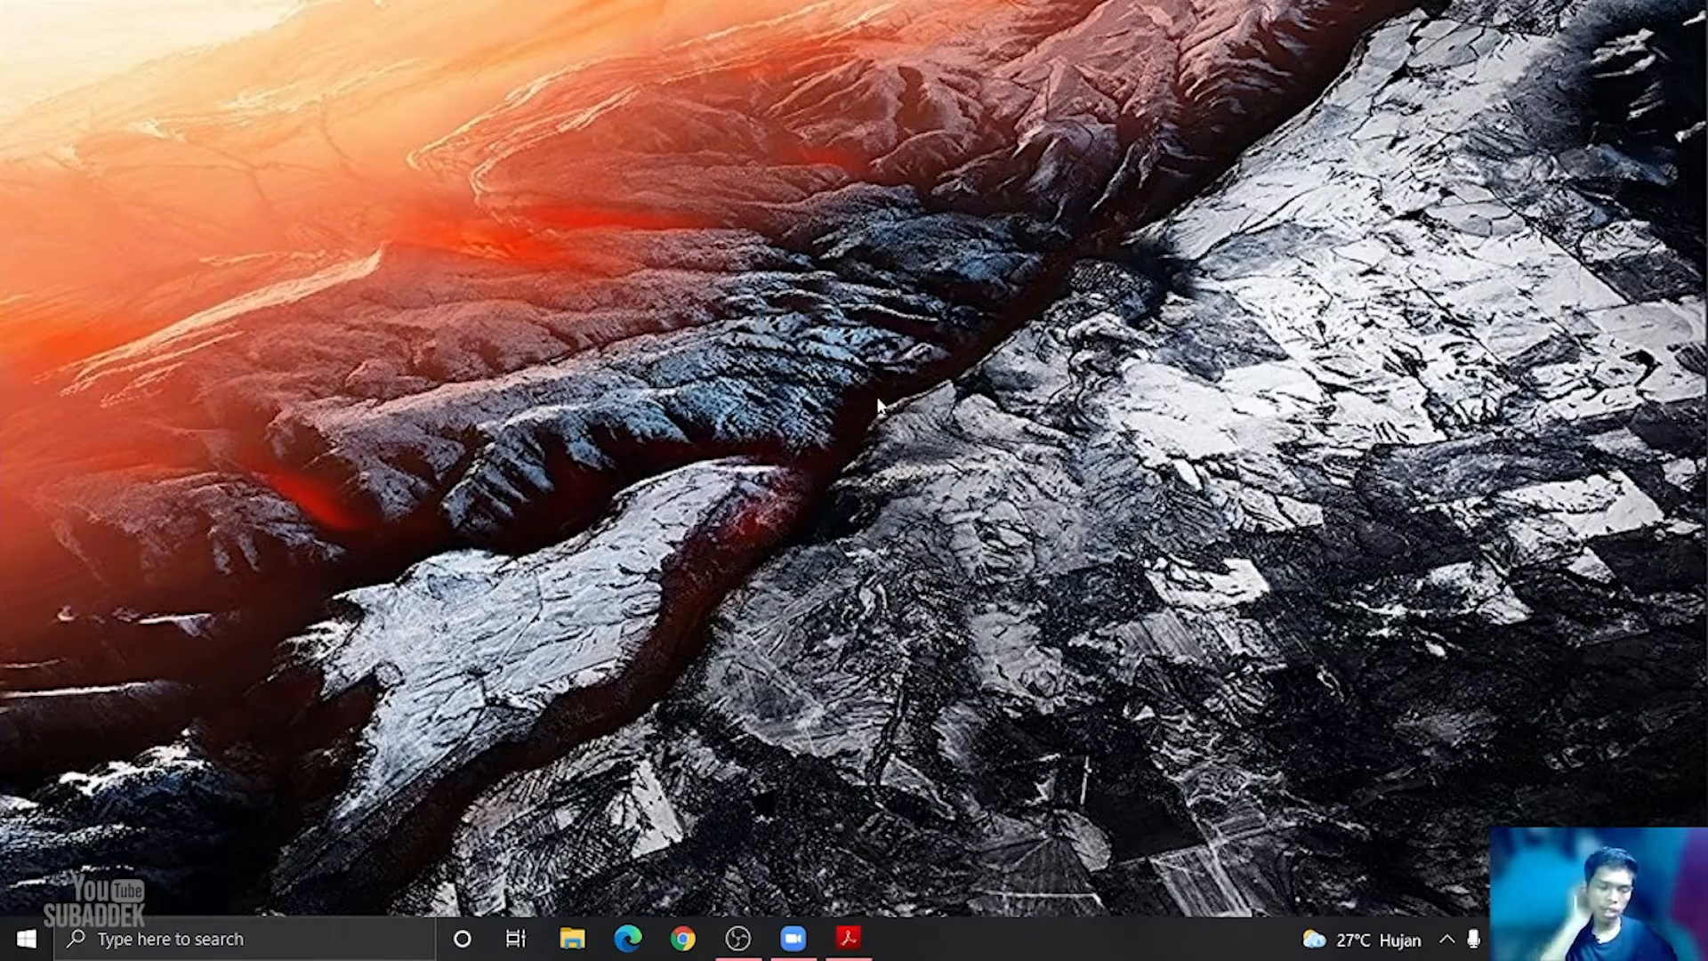
Open the user account's local Temp folder by running the command %temp%
key("super+r")
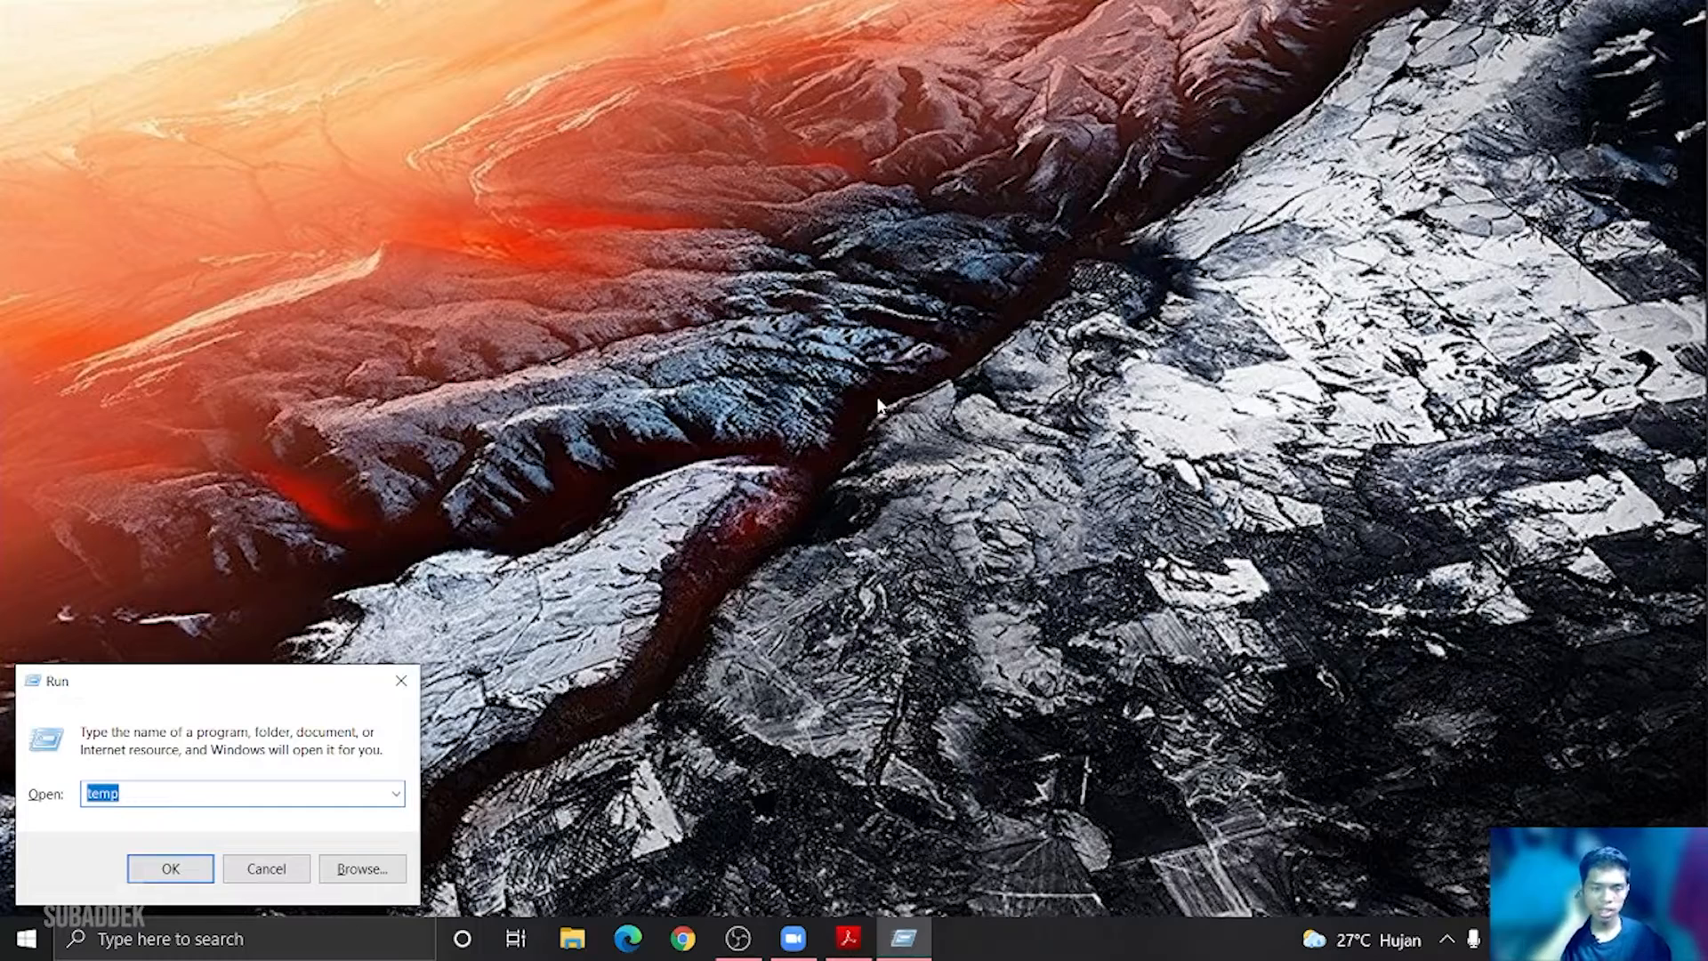
left_click(137, 795)
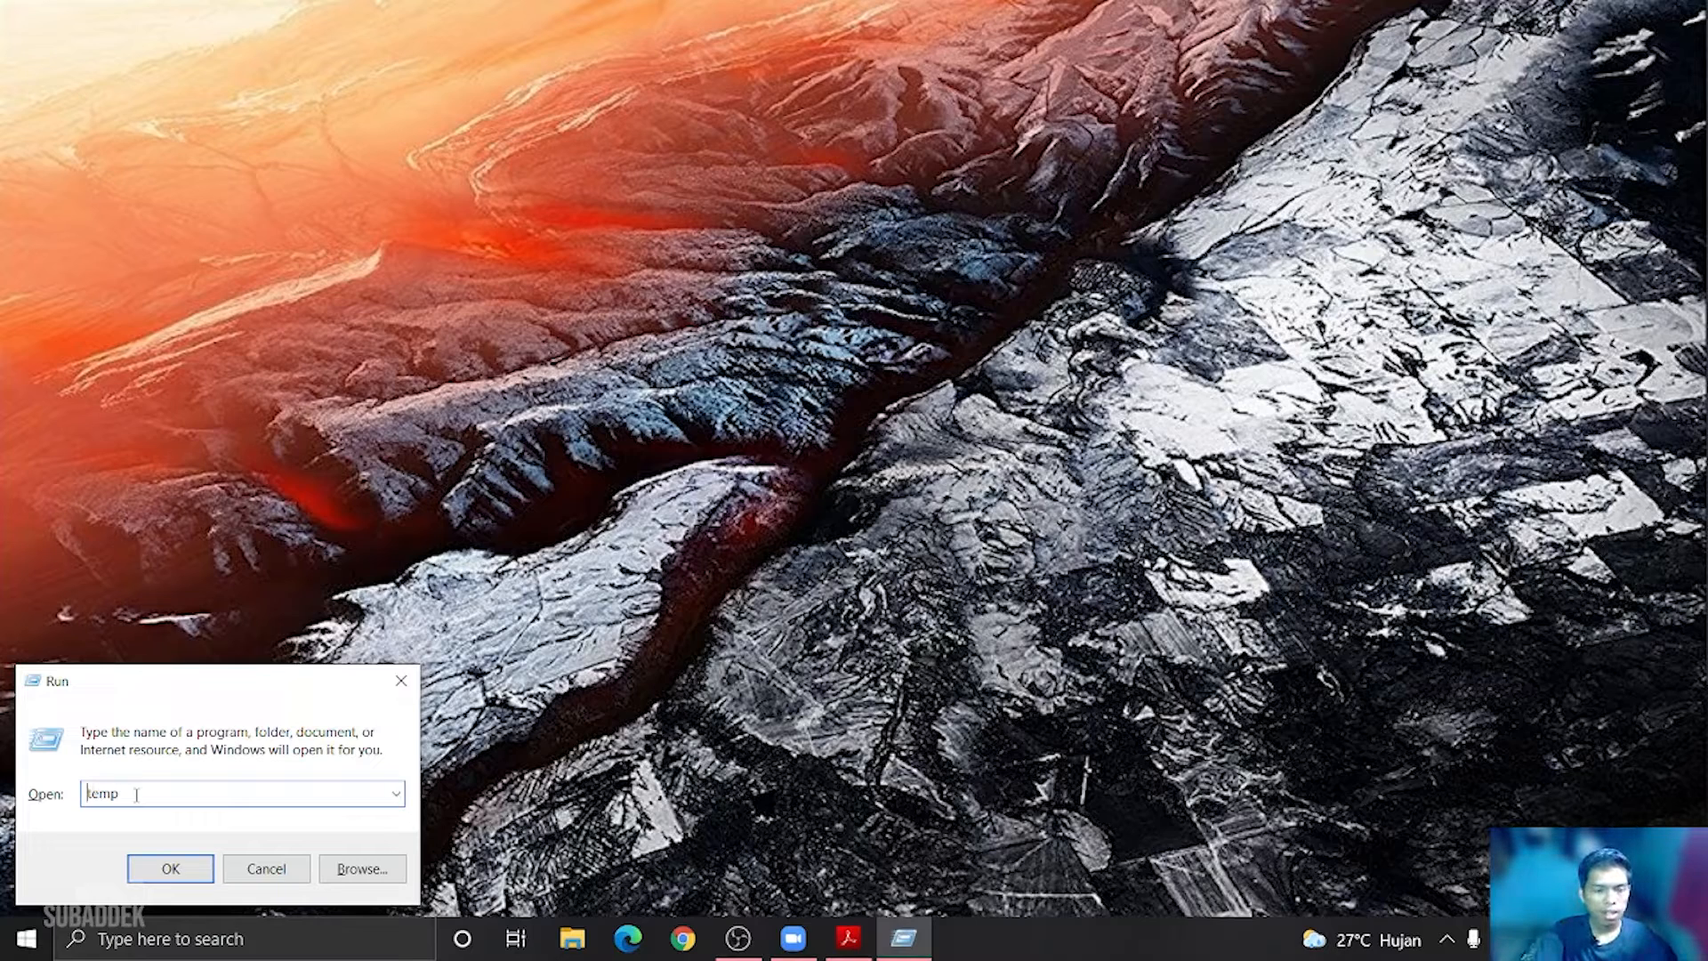
key("Home")
type("%")
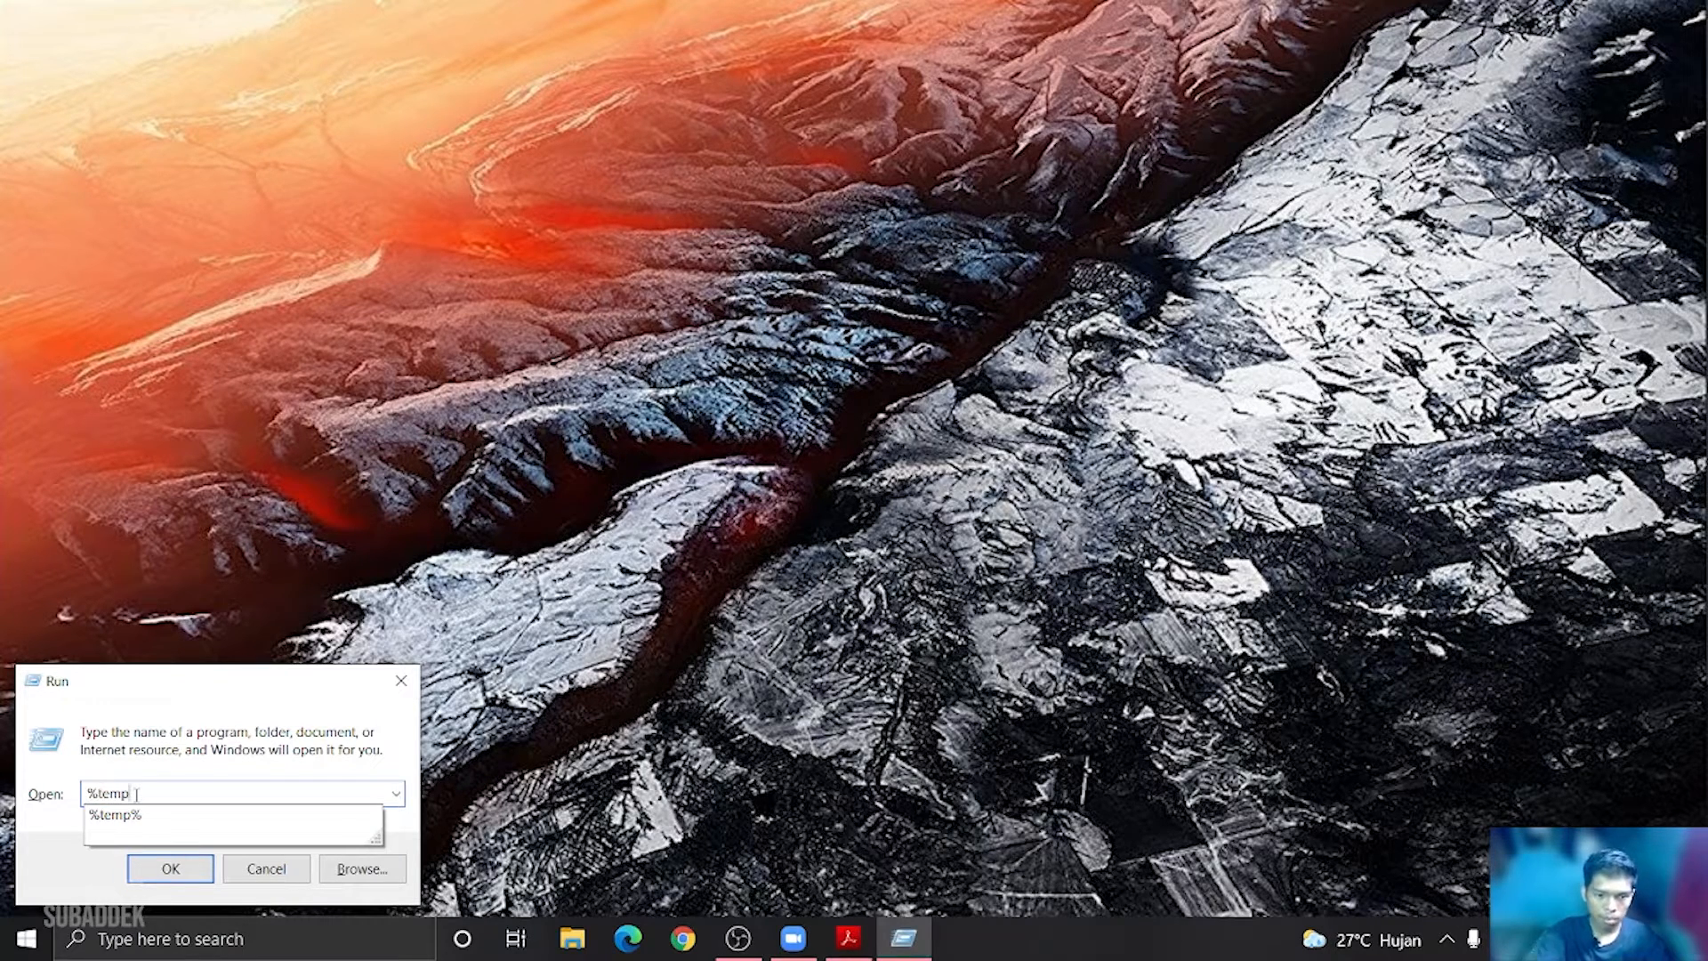
left_click(125, 815)
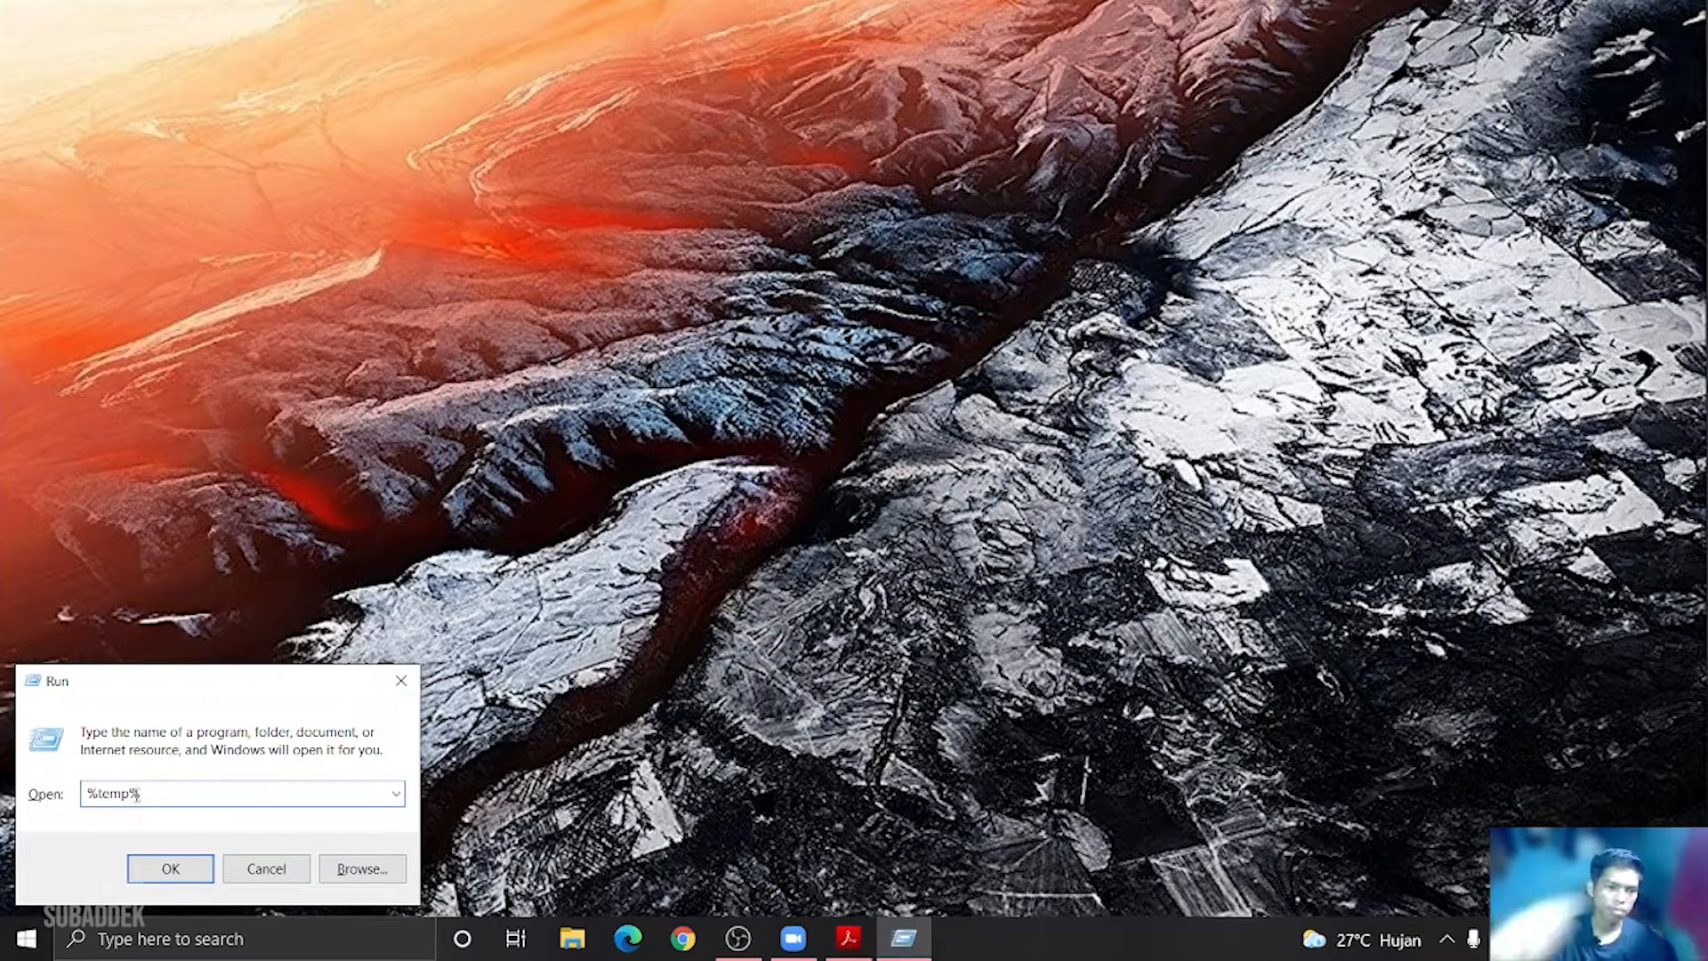
left_click(174, 872)
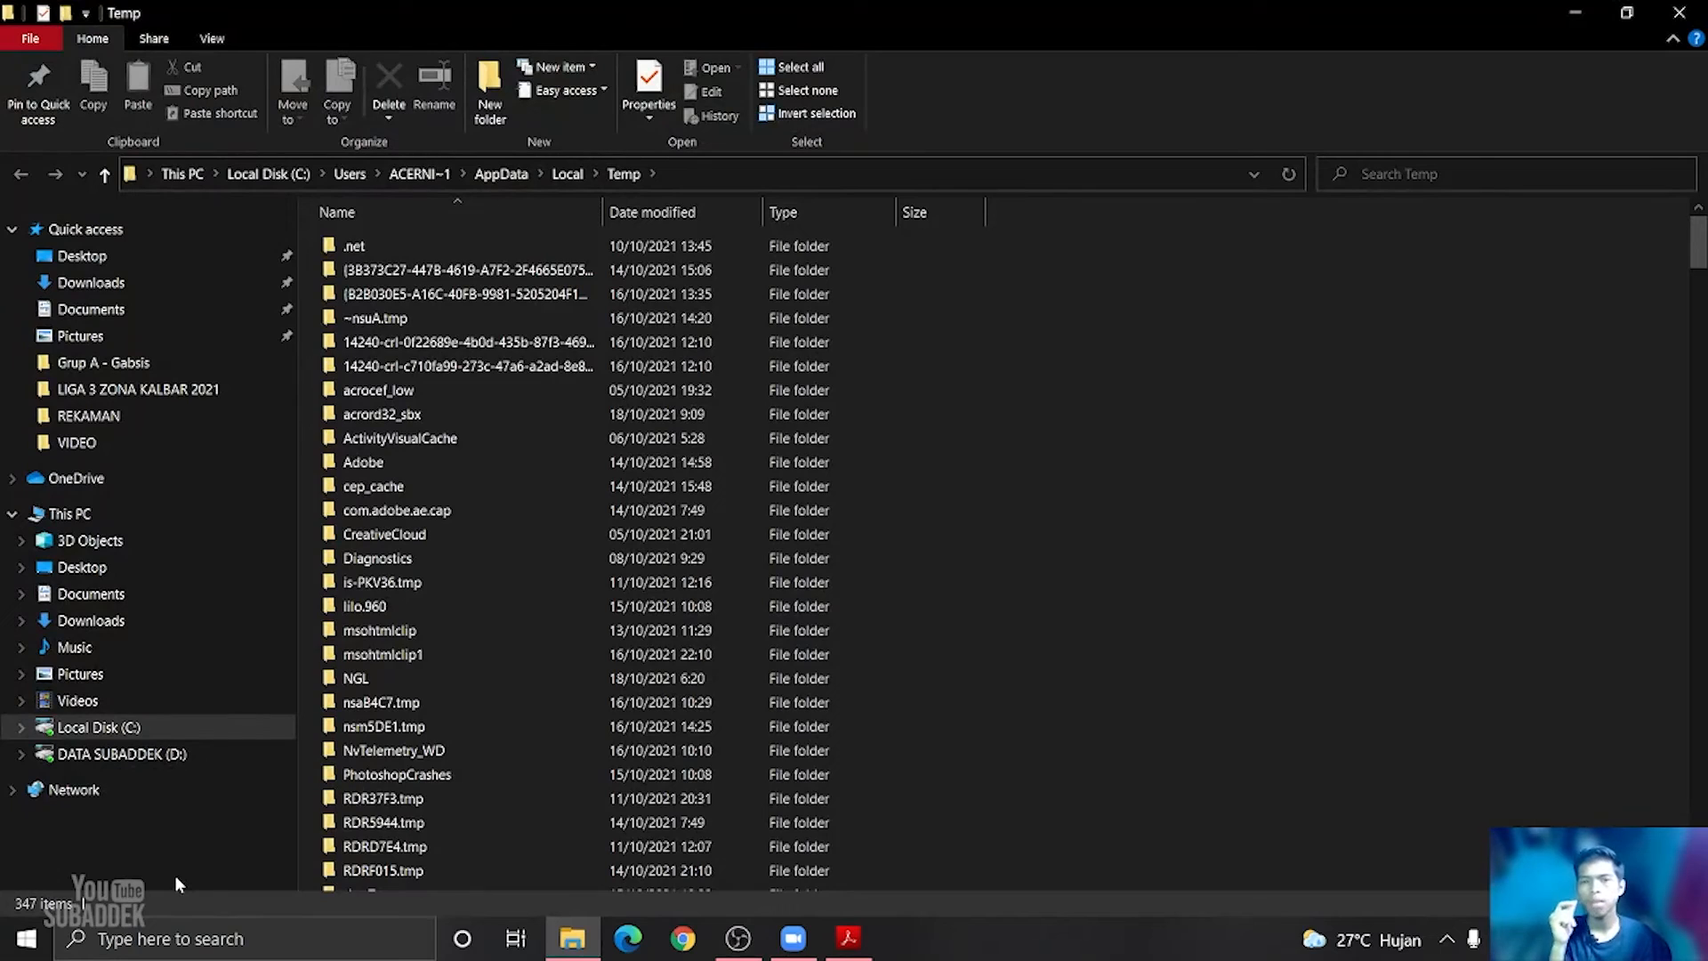
Permanently delete all items in the user account's local Temp folder, skipping all items that are in use
left_click(623, 606)
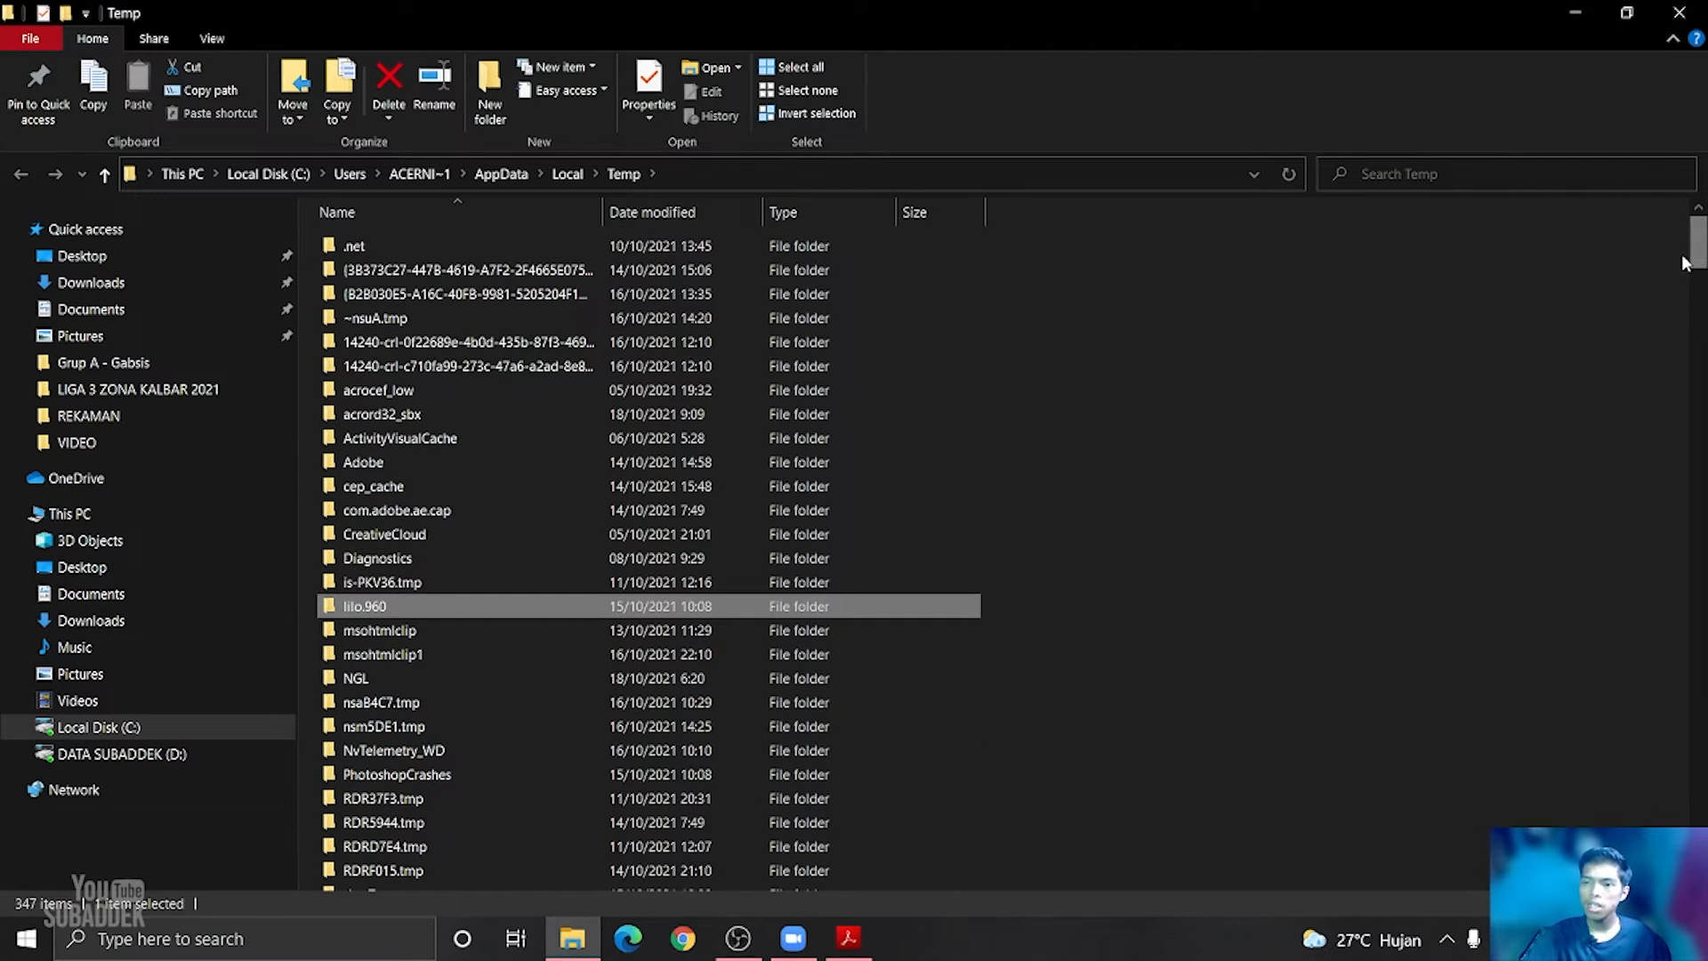
scroll(1668, 504, "down", 7)
scroll(1668, 504, "down", 20)
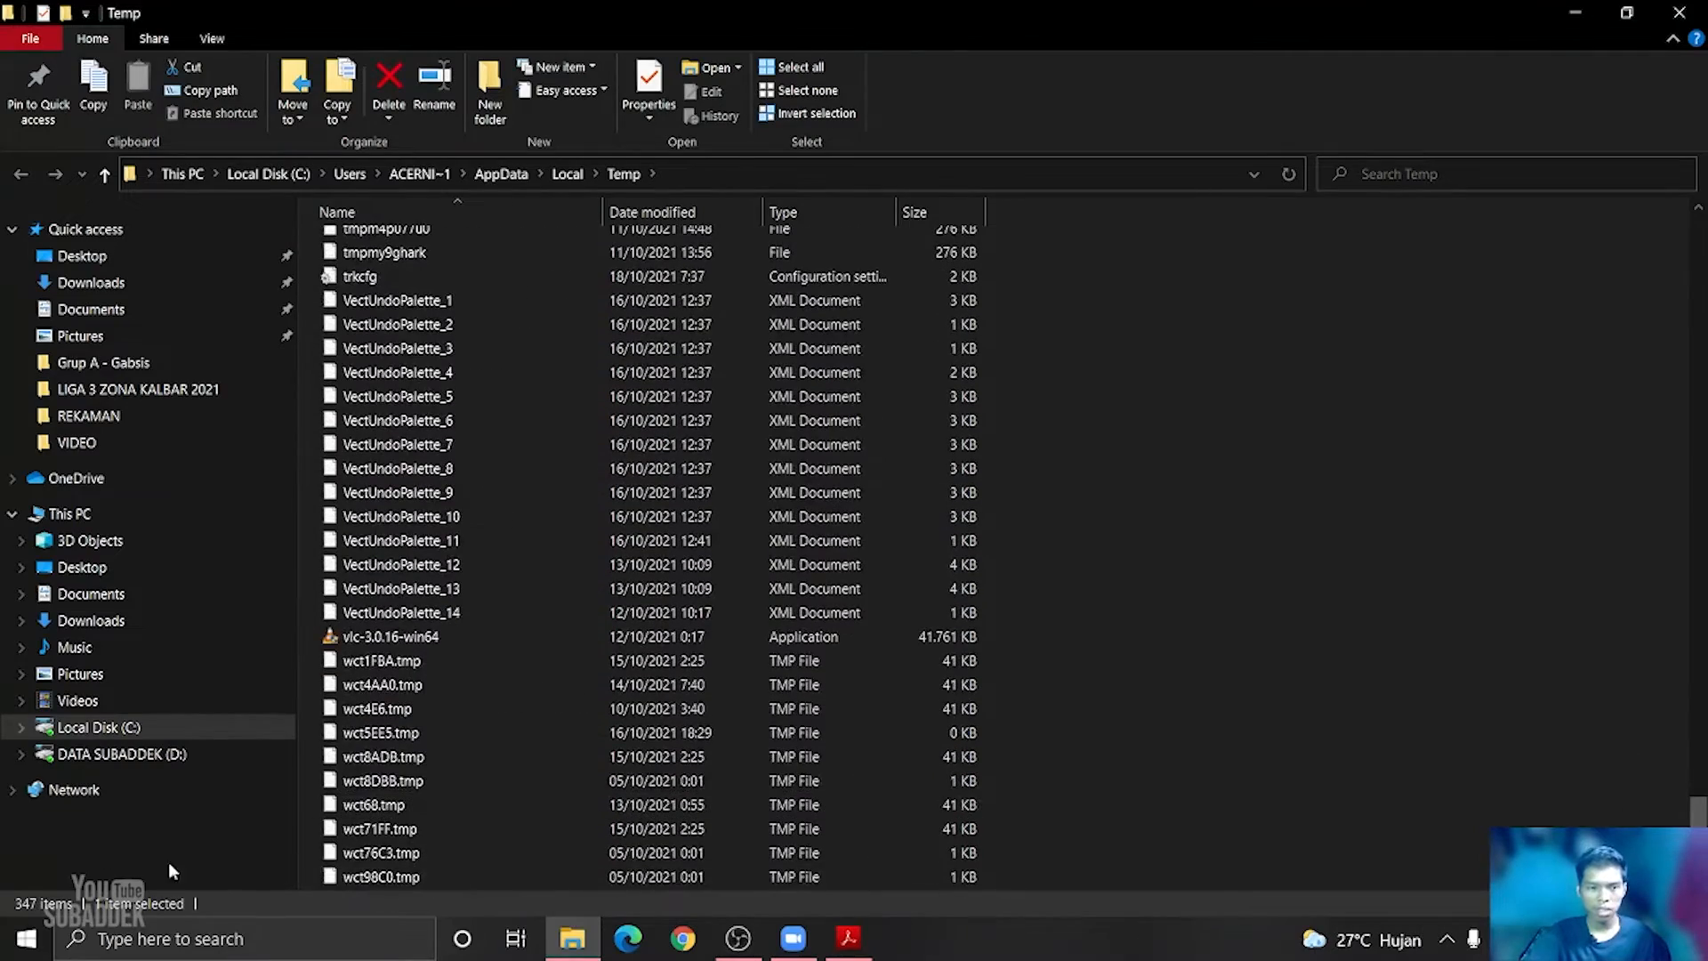
scroll(913, 643, "up", 20)
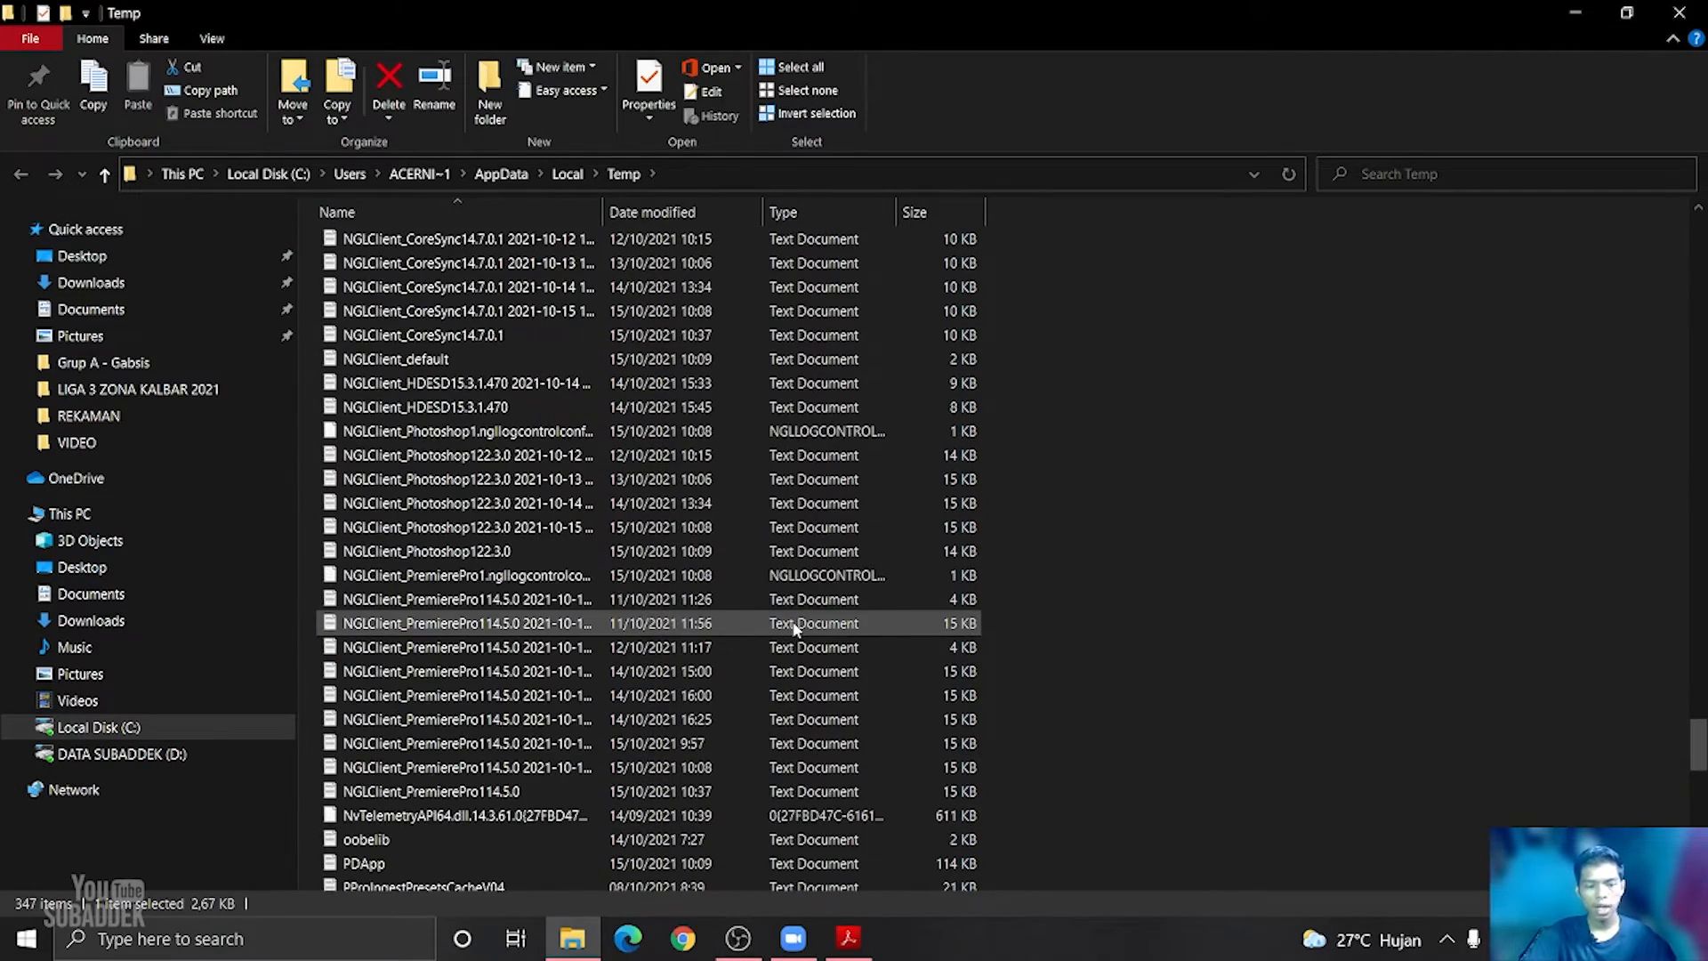
key("ctrl+a")
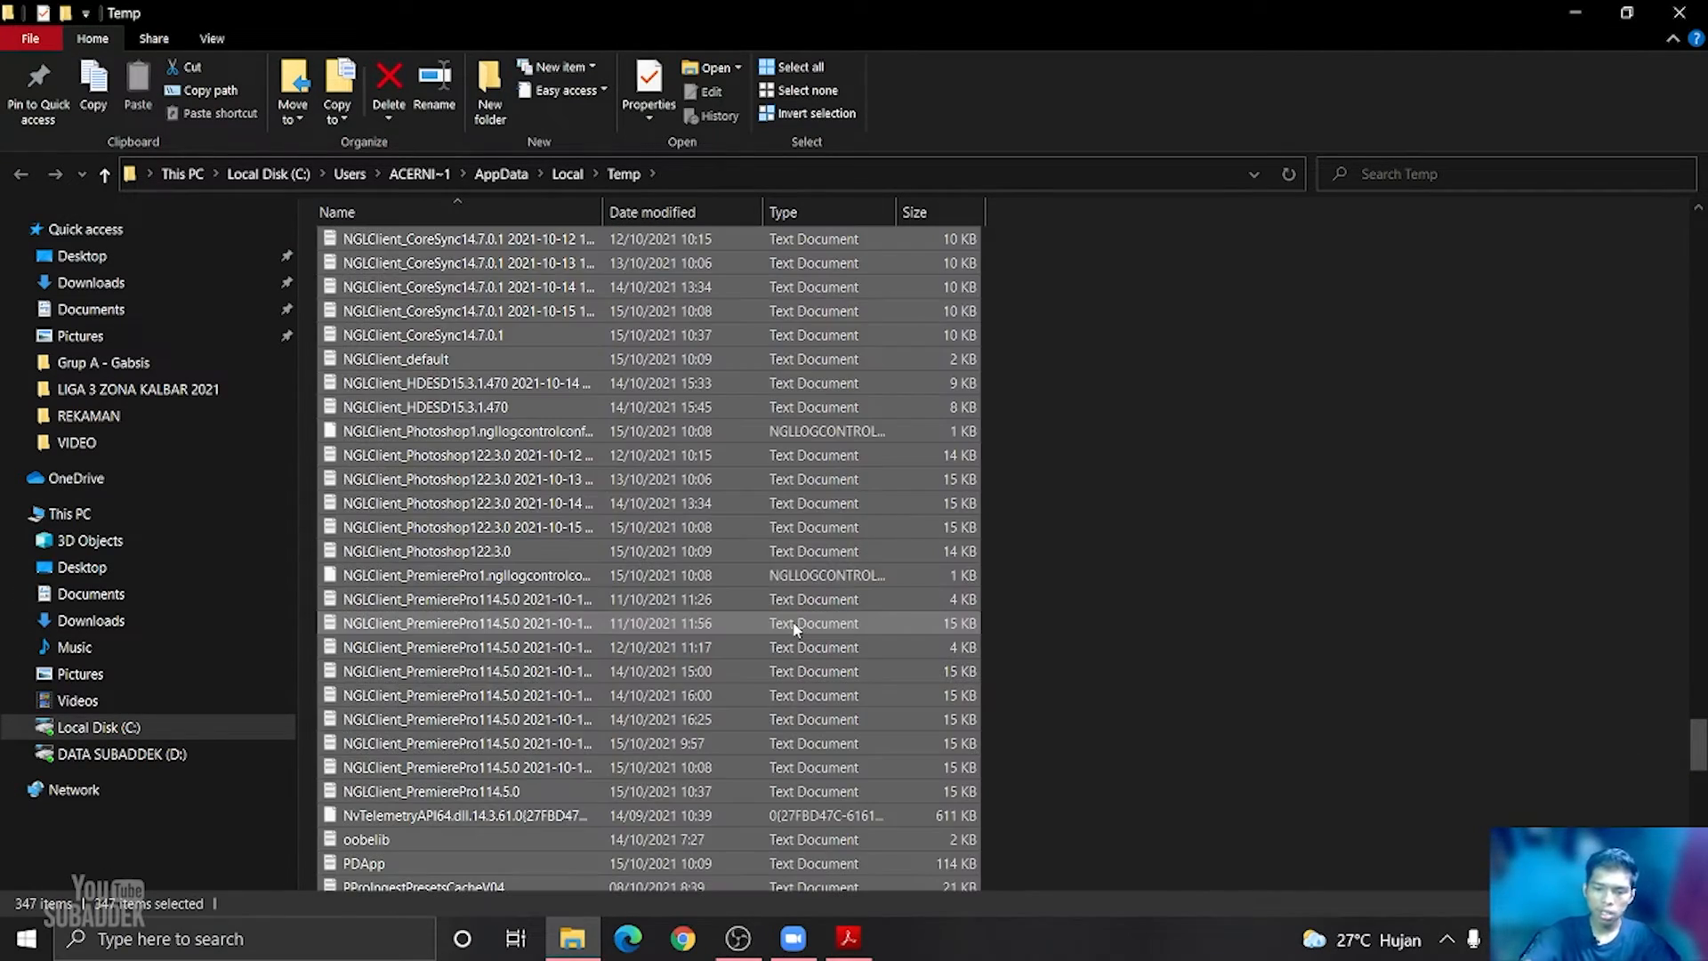
left_click(389, 119)
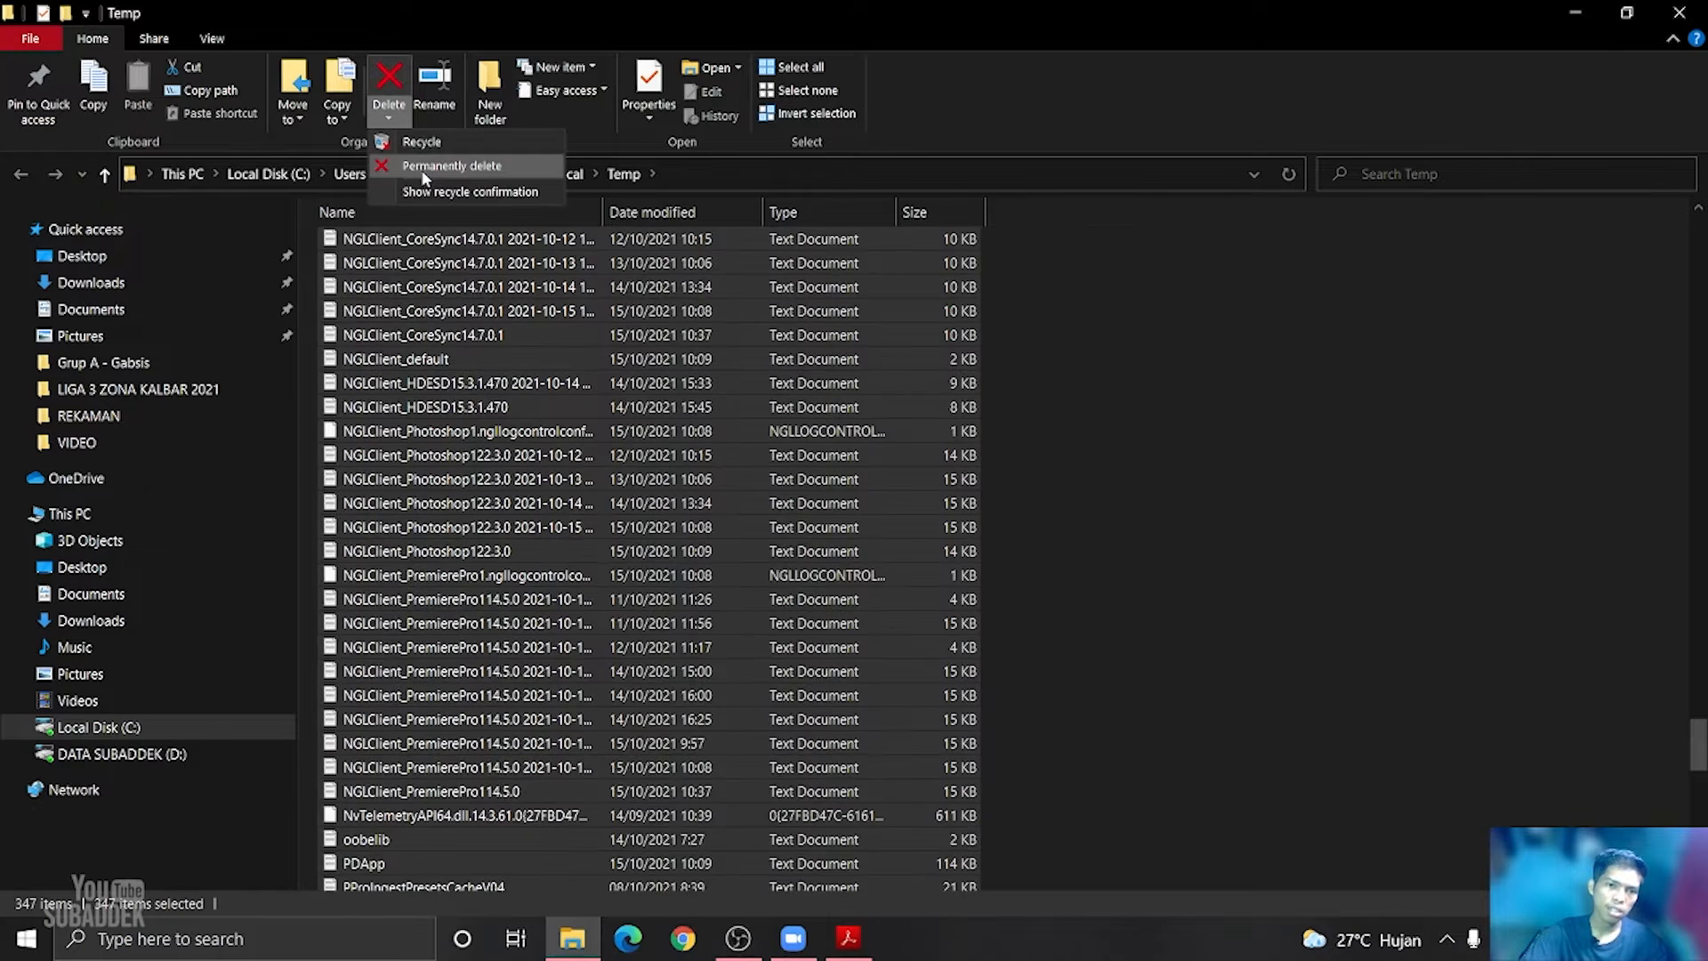
left_click(427, 181)
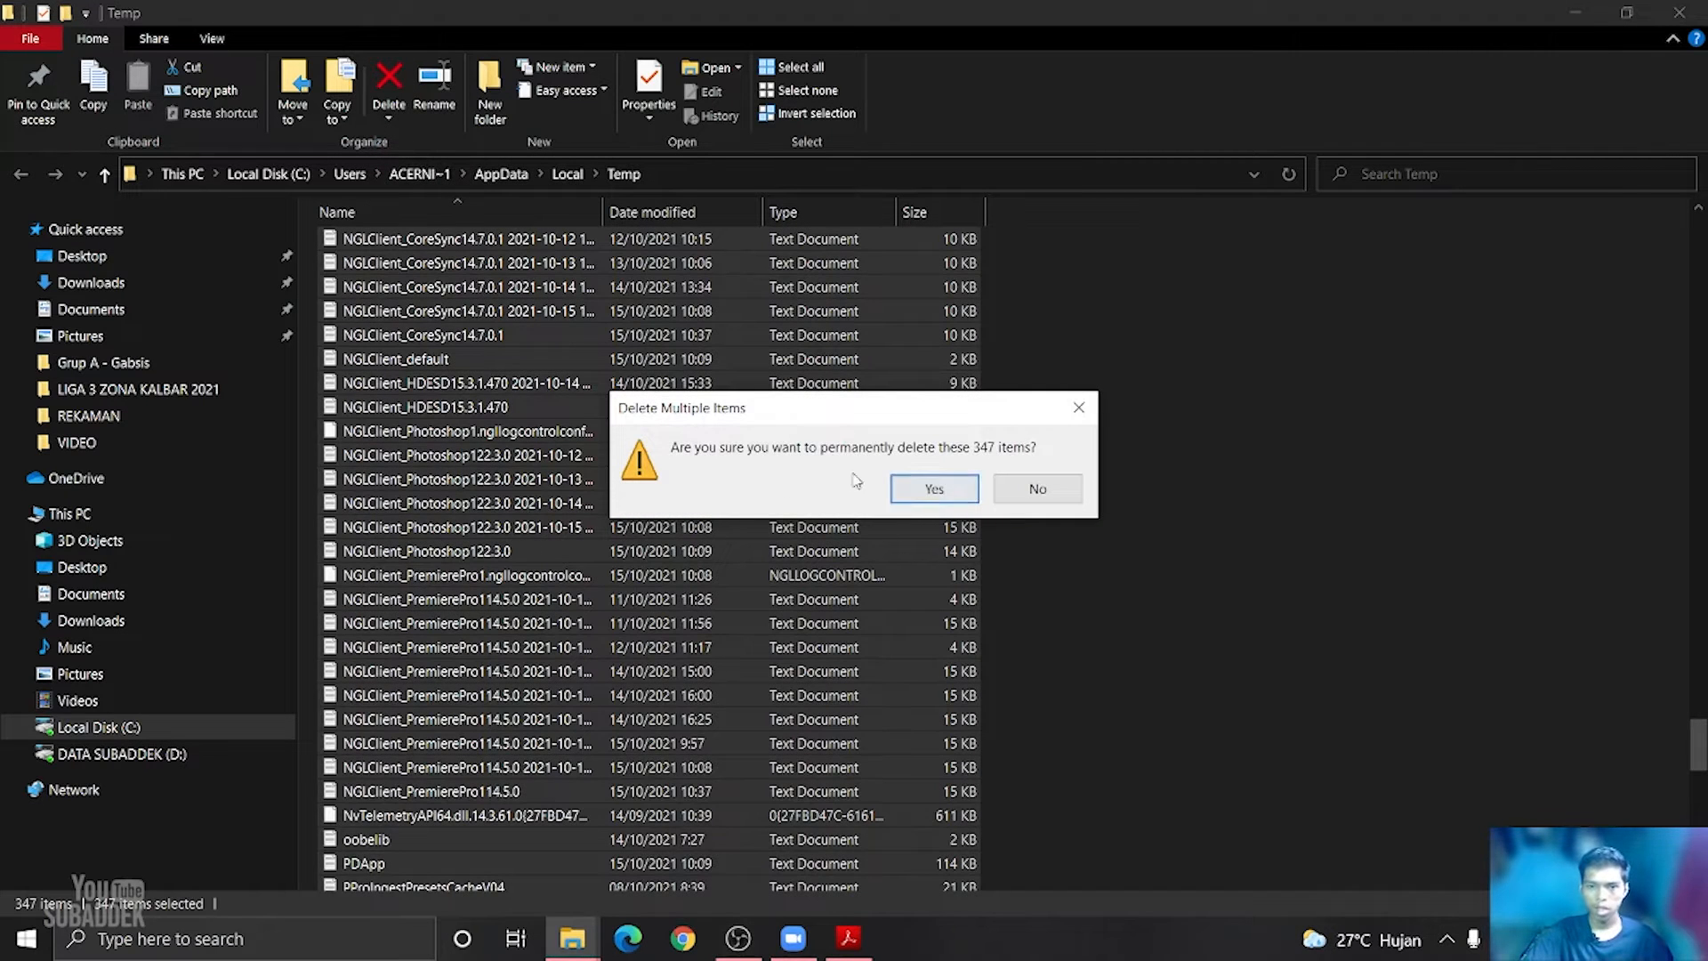
left_click(938, 495)
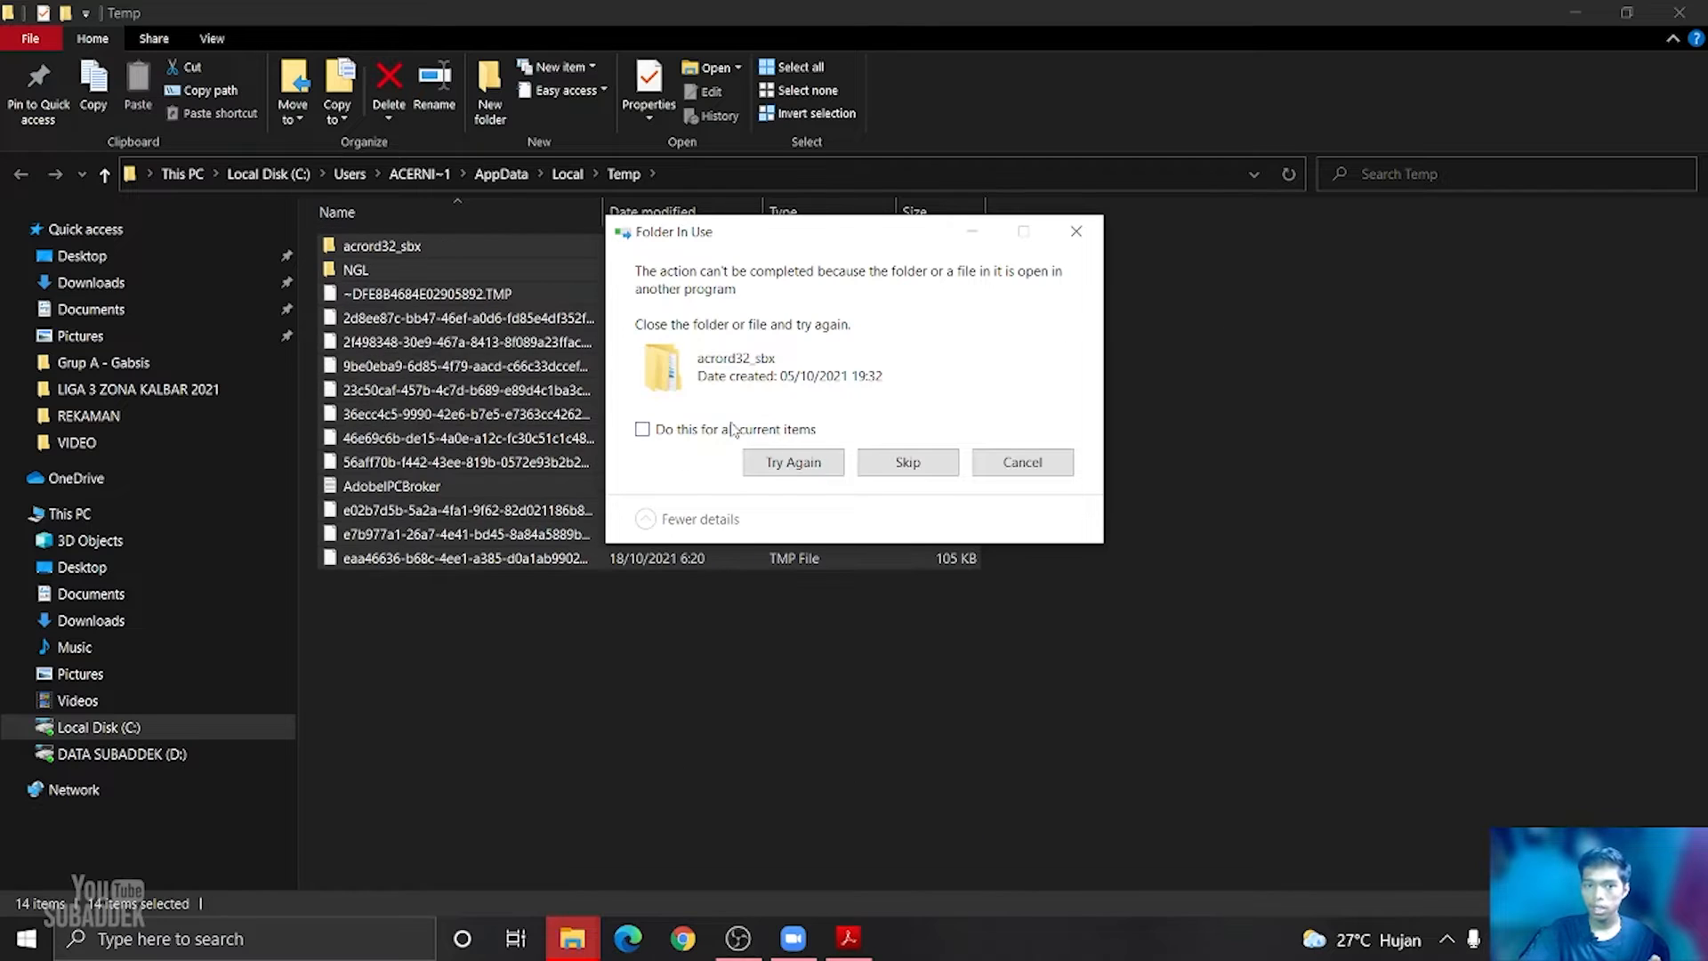
left_click(673, 432)
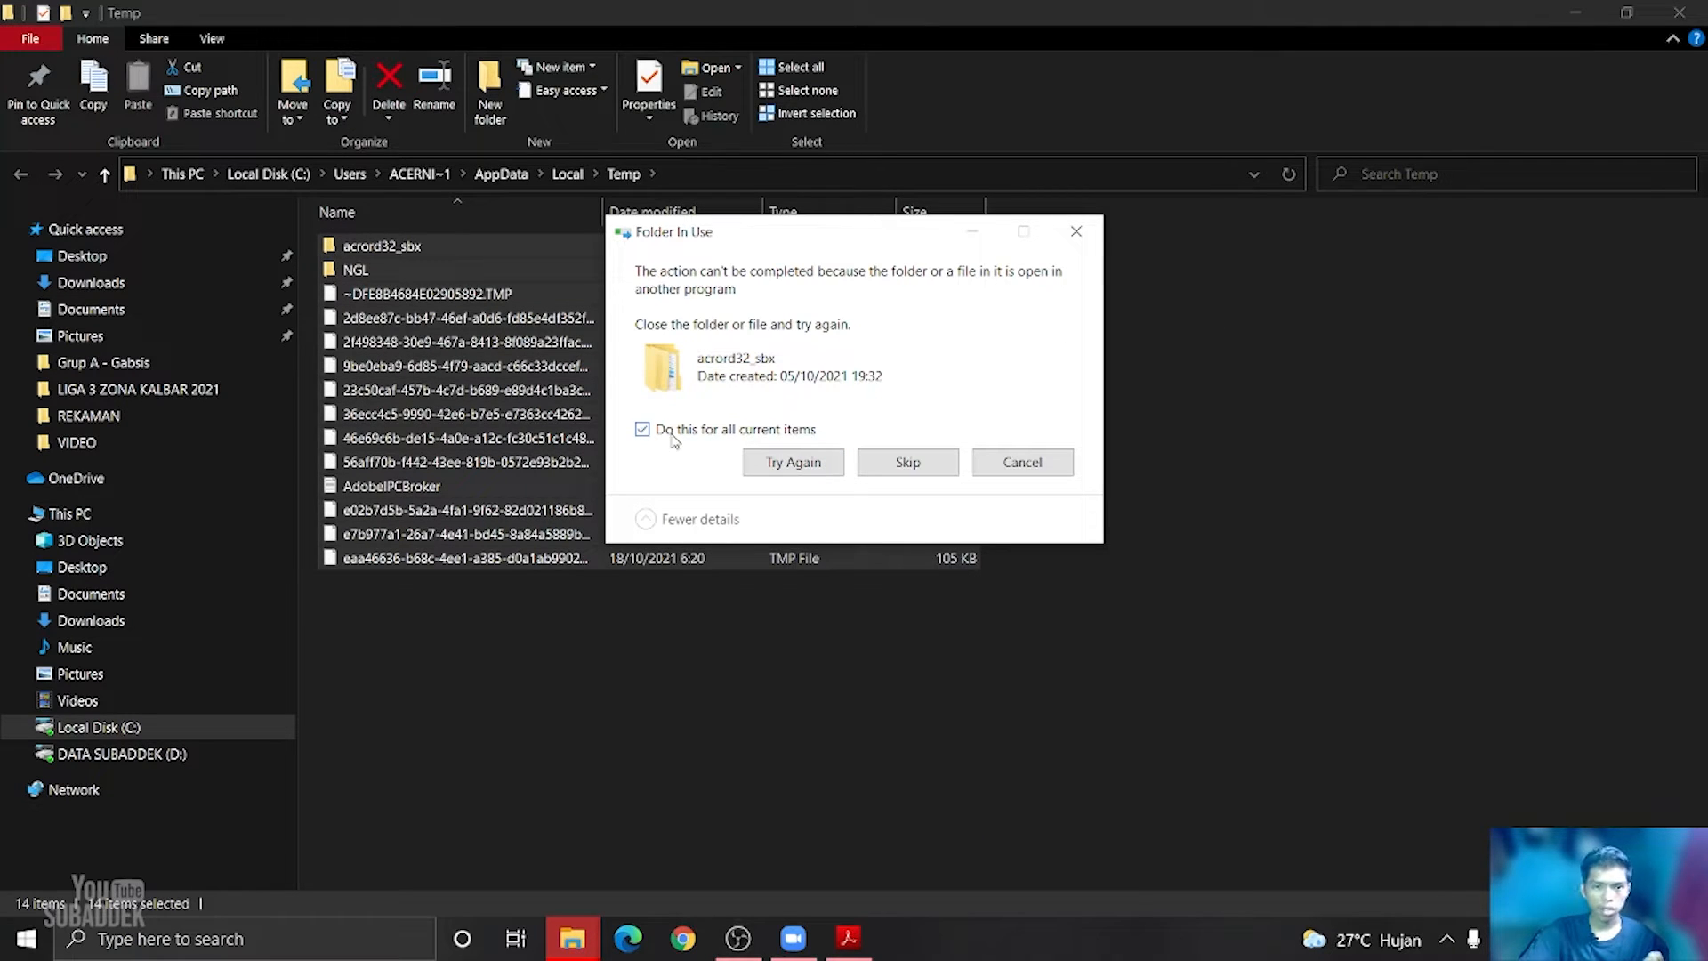
left_click(909, 464)
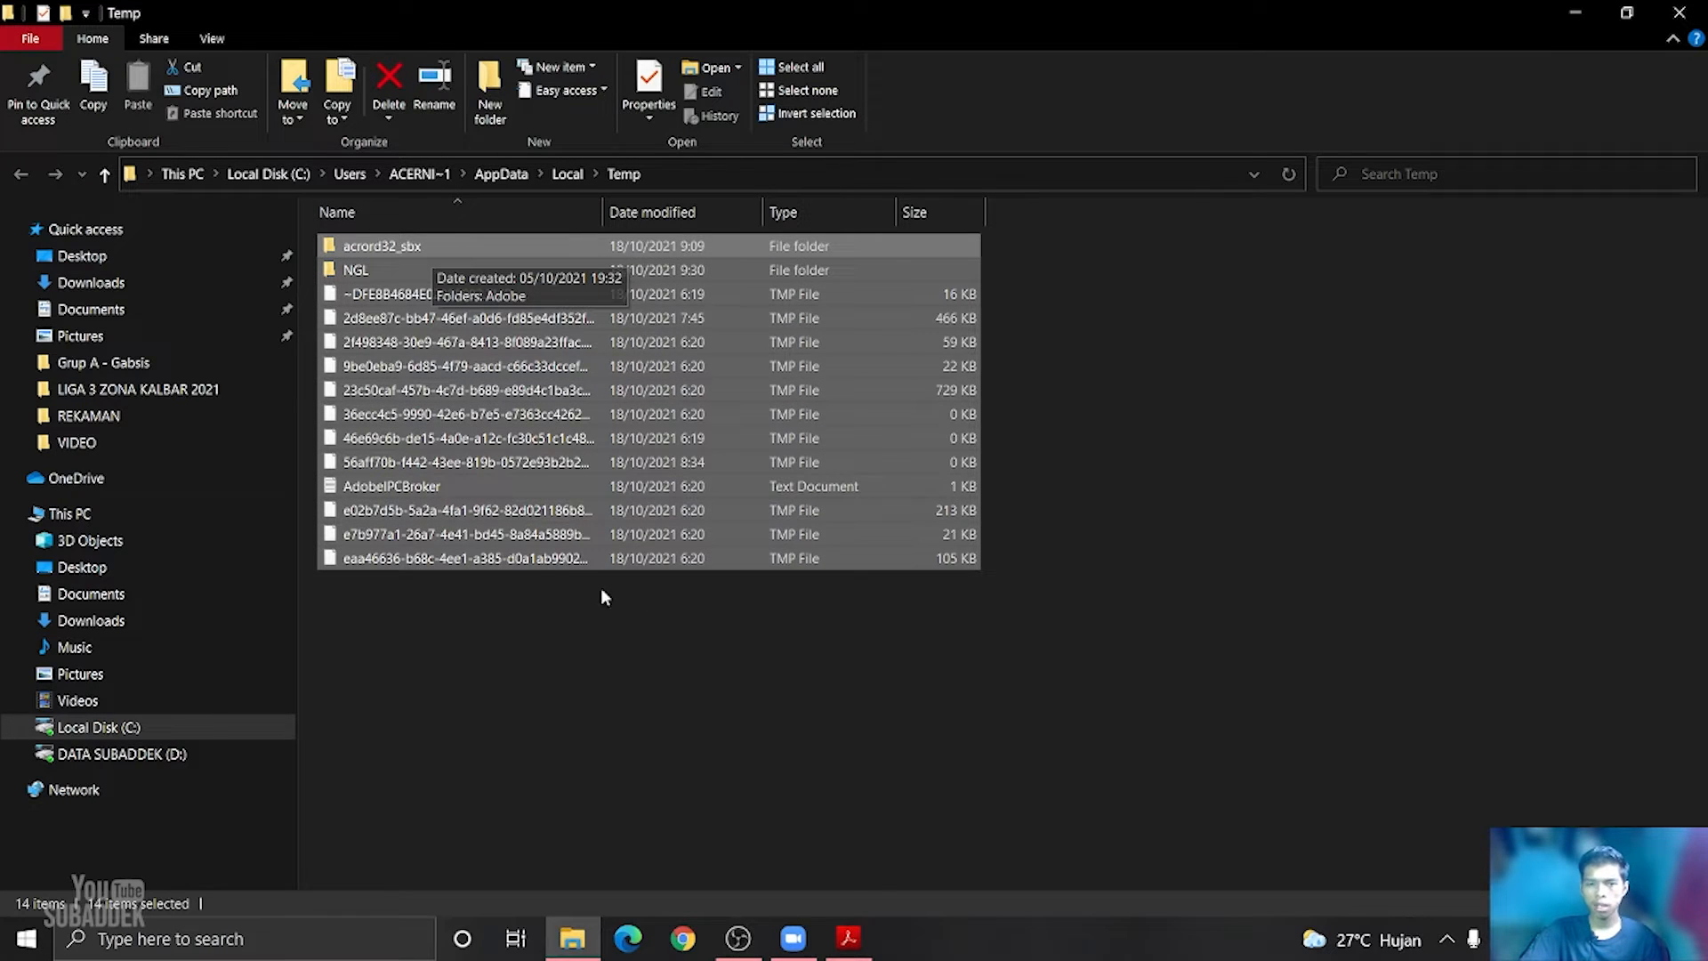
Check the total size of the items left in the local Temp folder, and close the properties and the folder window
right_click(553, 565)
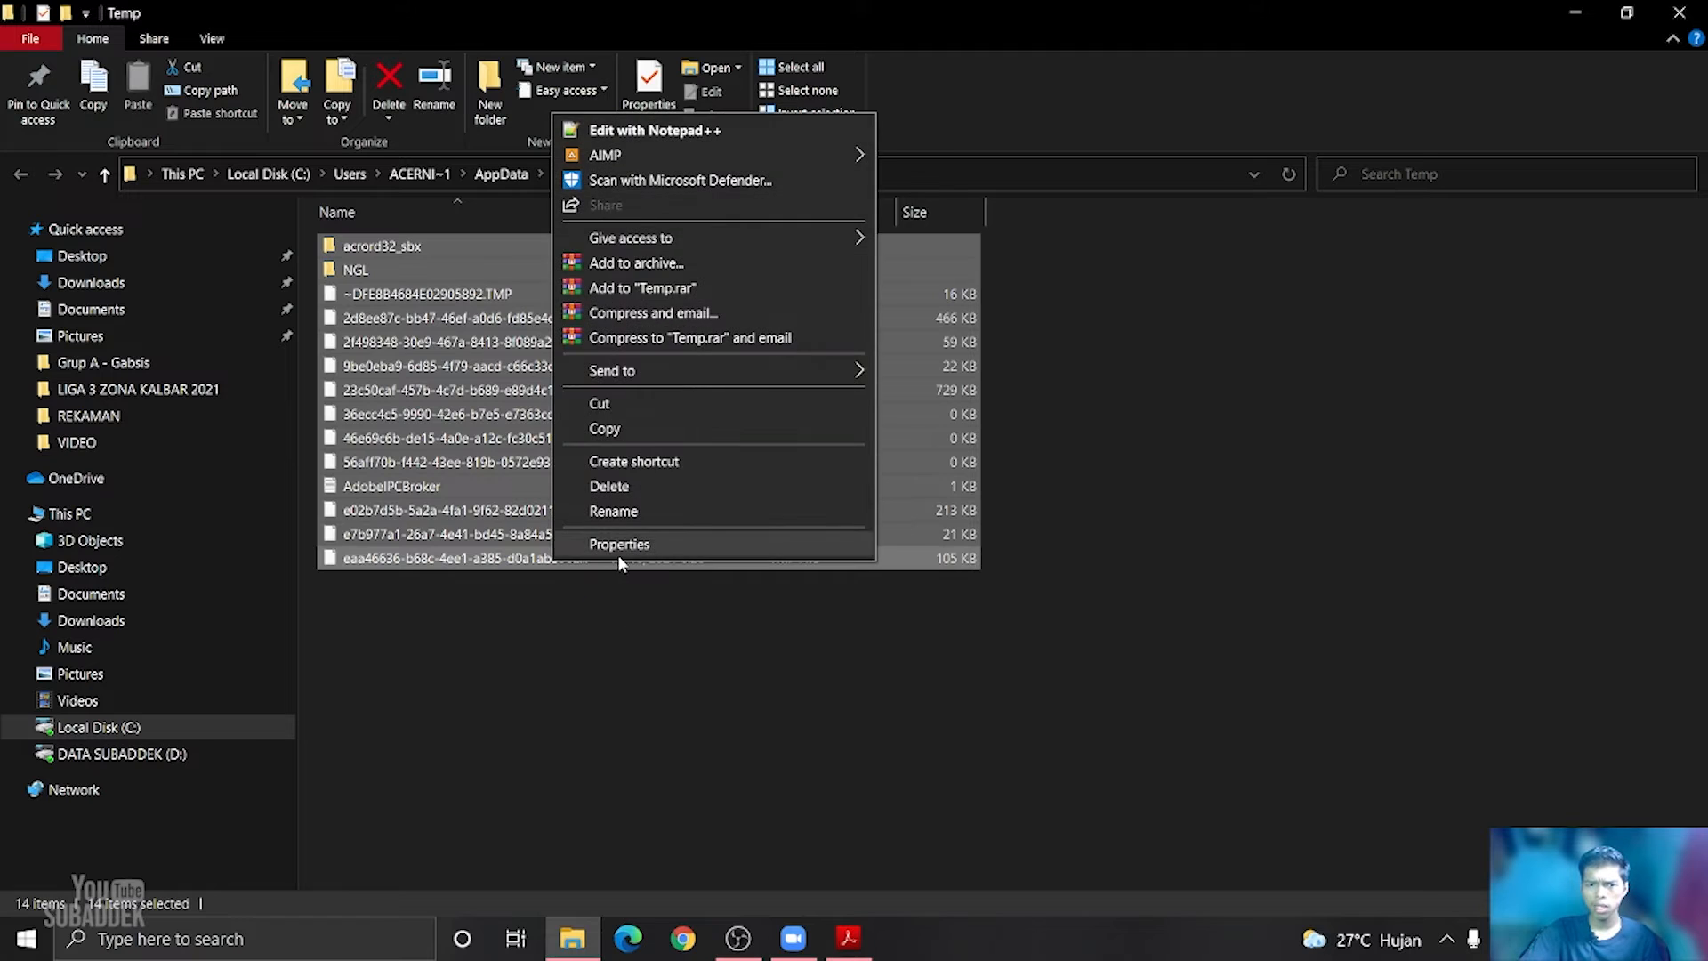
left_click(619, 544)
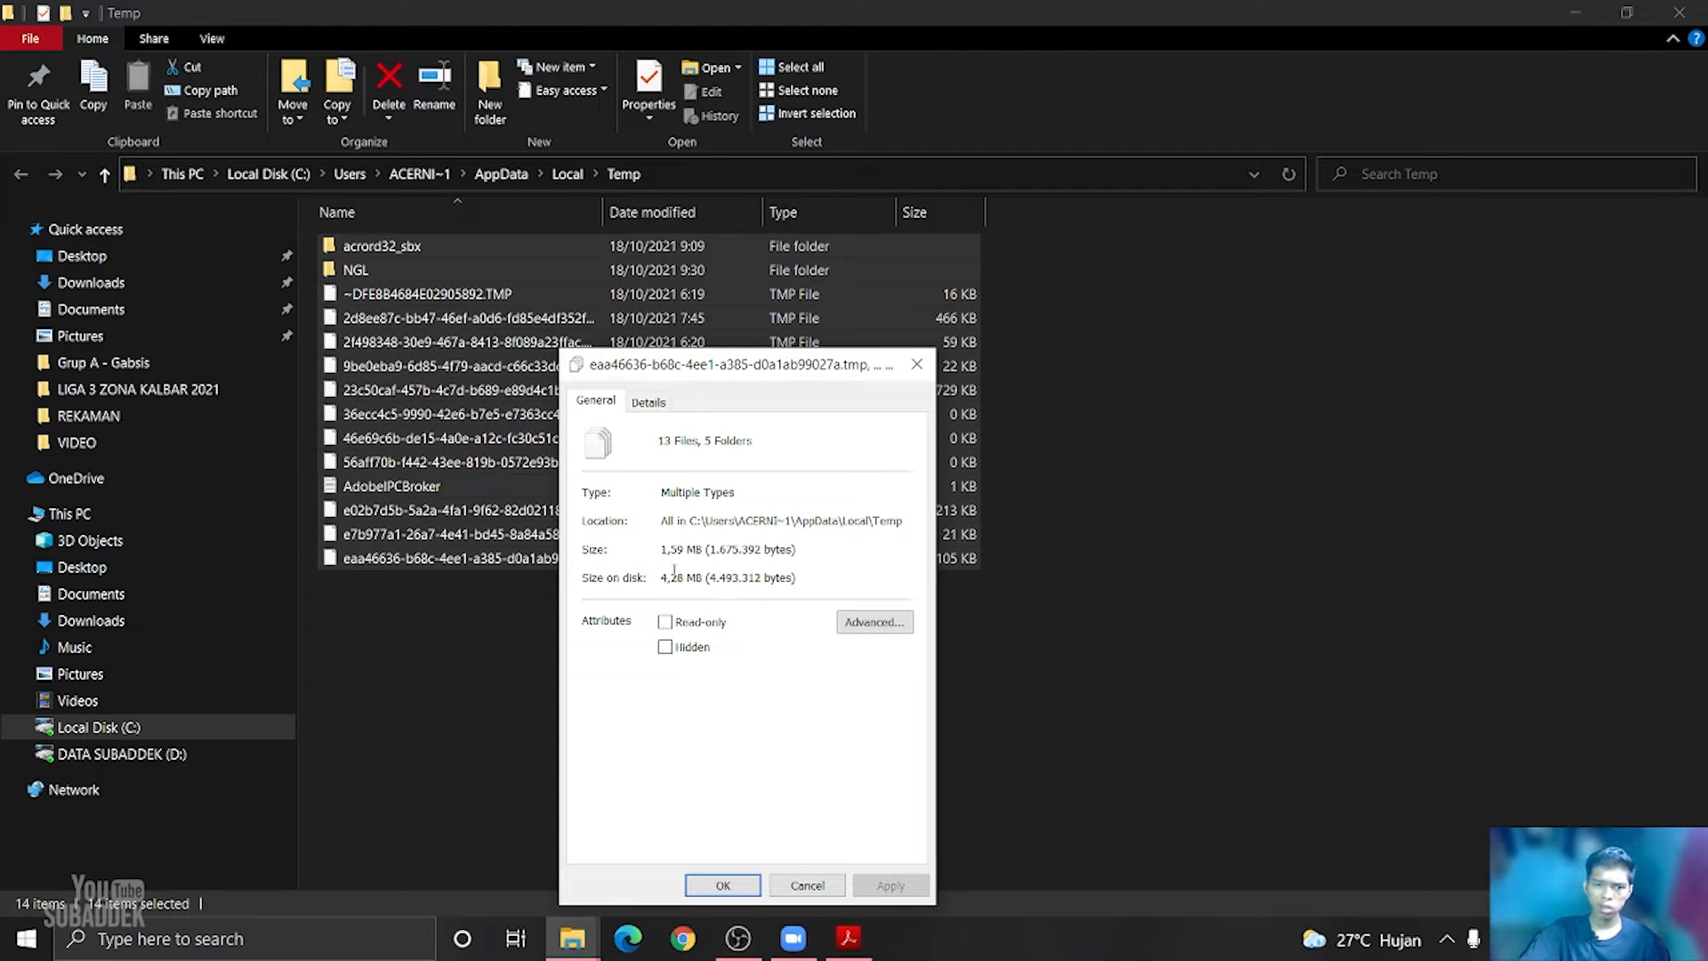
left_click_drag(664, 553, 685, 554)
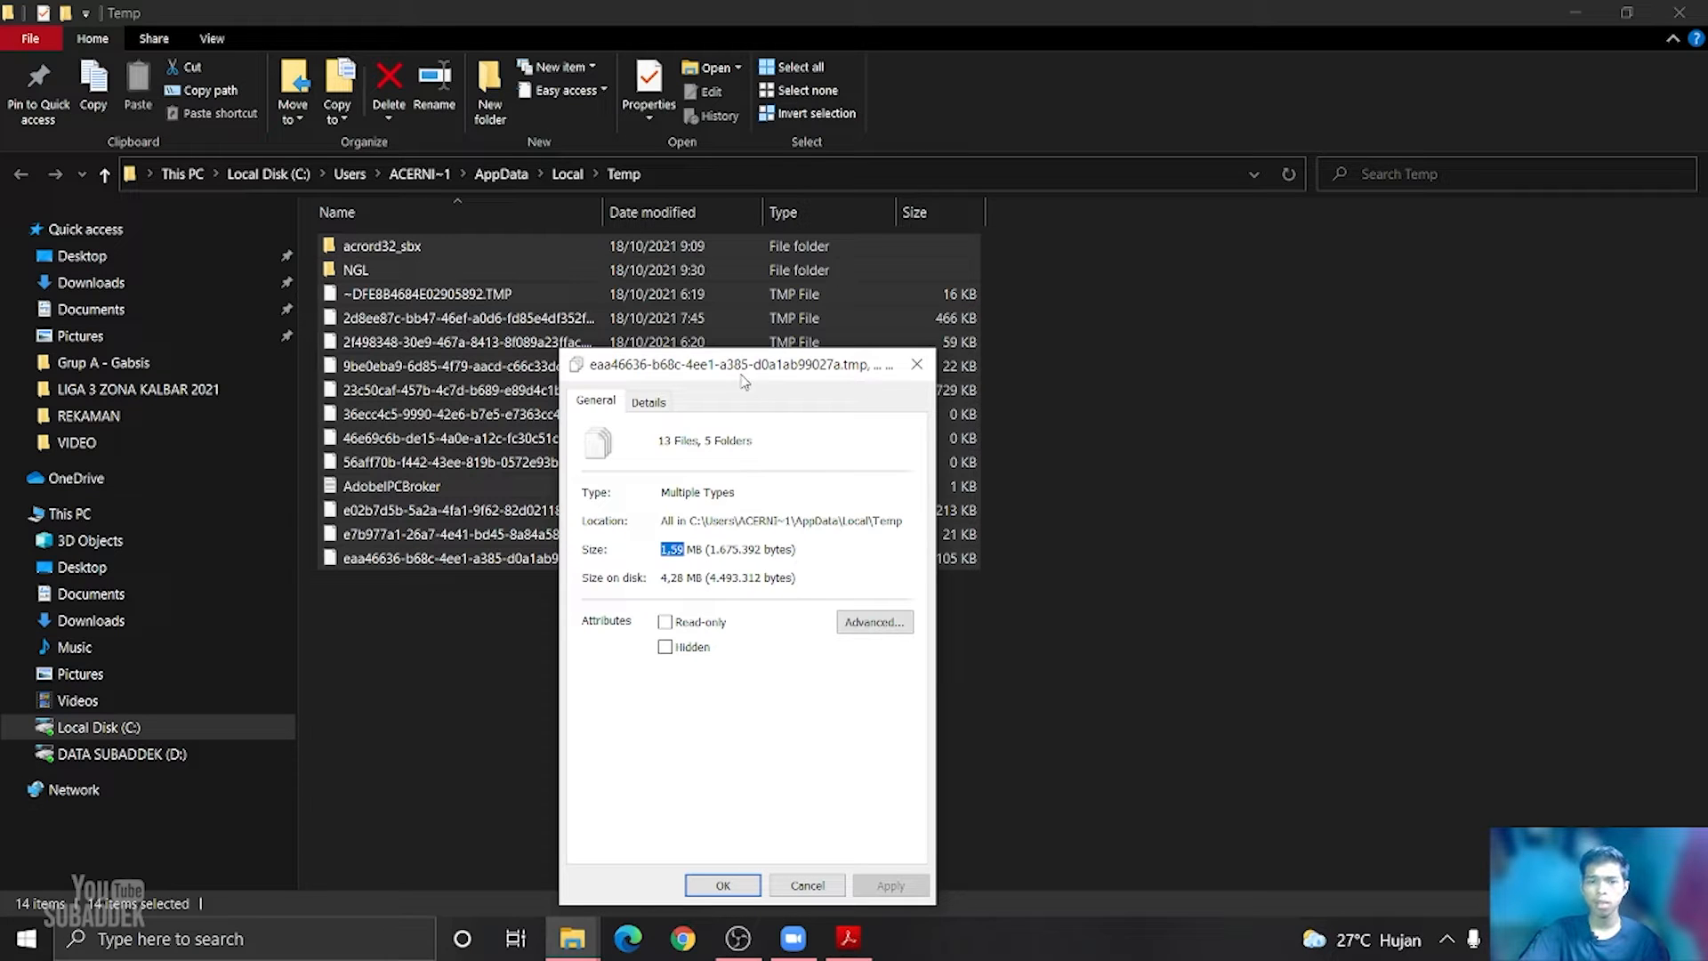
left_click_drag(736, 363, 738, 309)
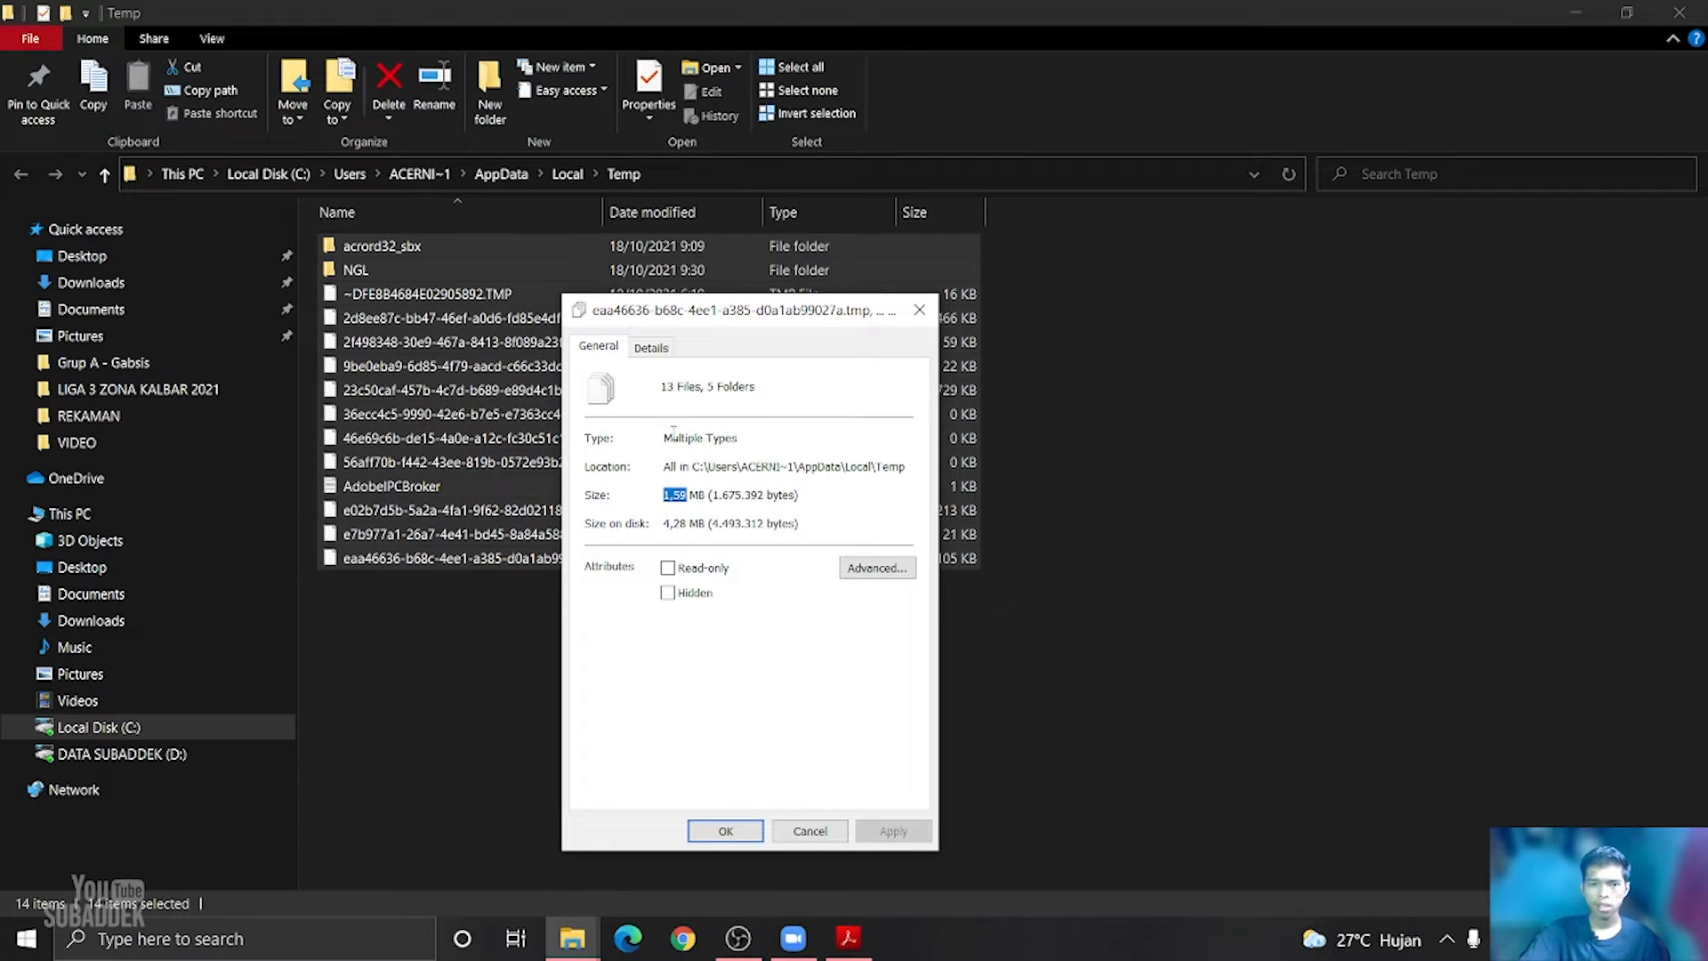
left_click(919, 310)
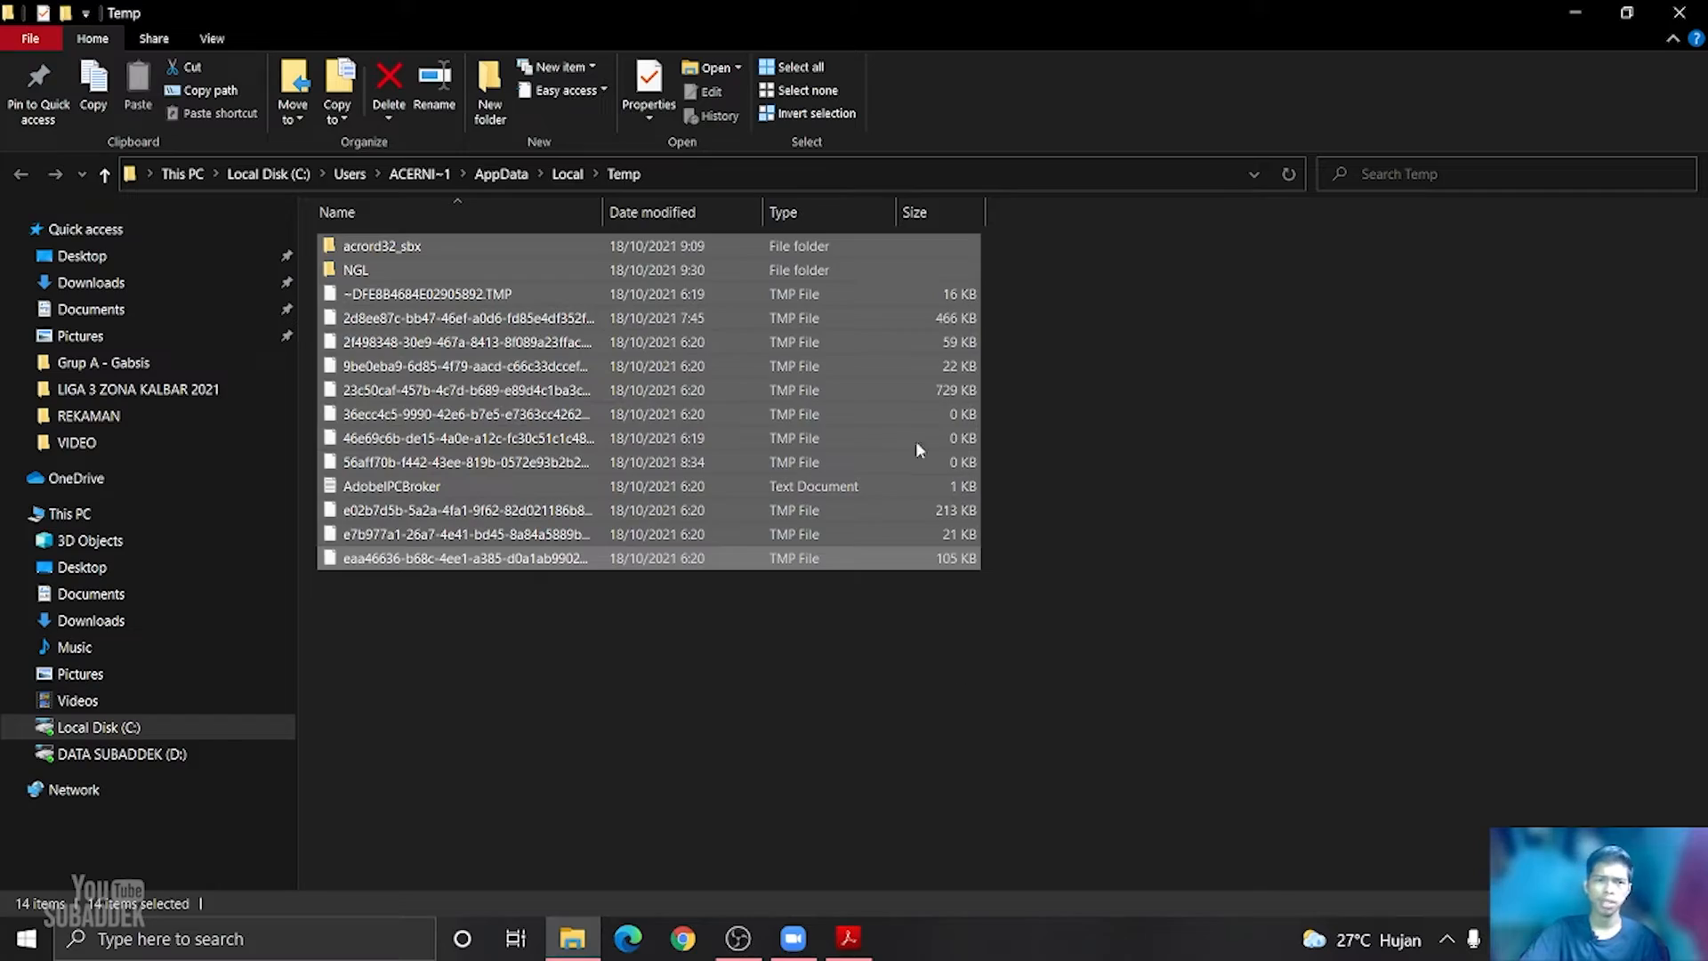
left_click(1680, 12)
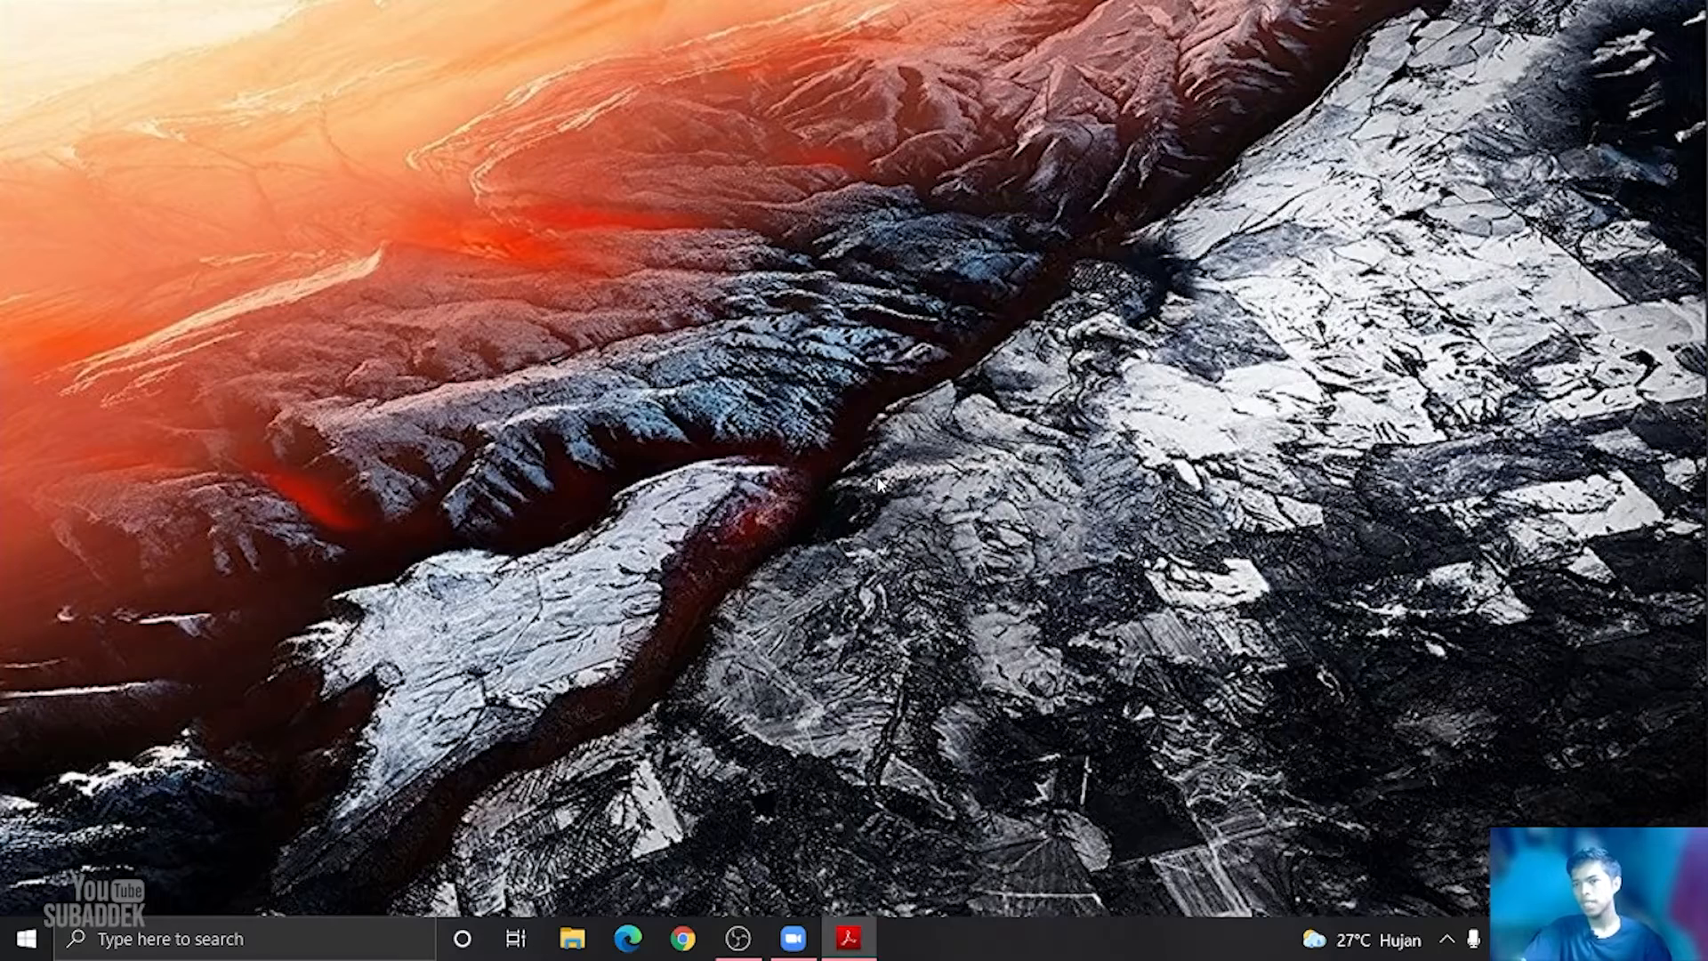
Open the Windows Prefetch folder by running the command prefetch
left_click(765, 412)
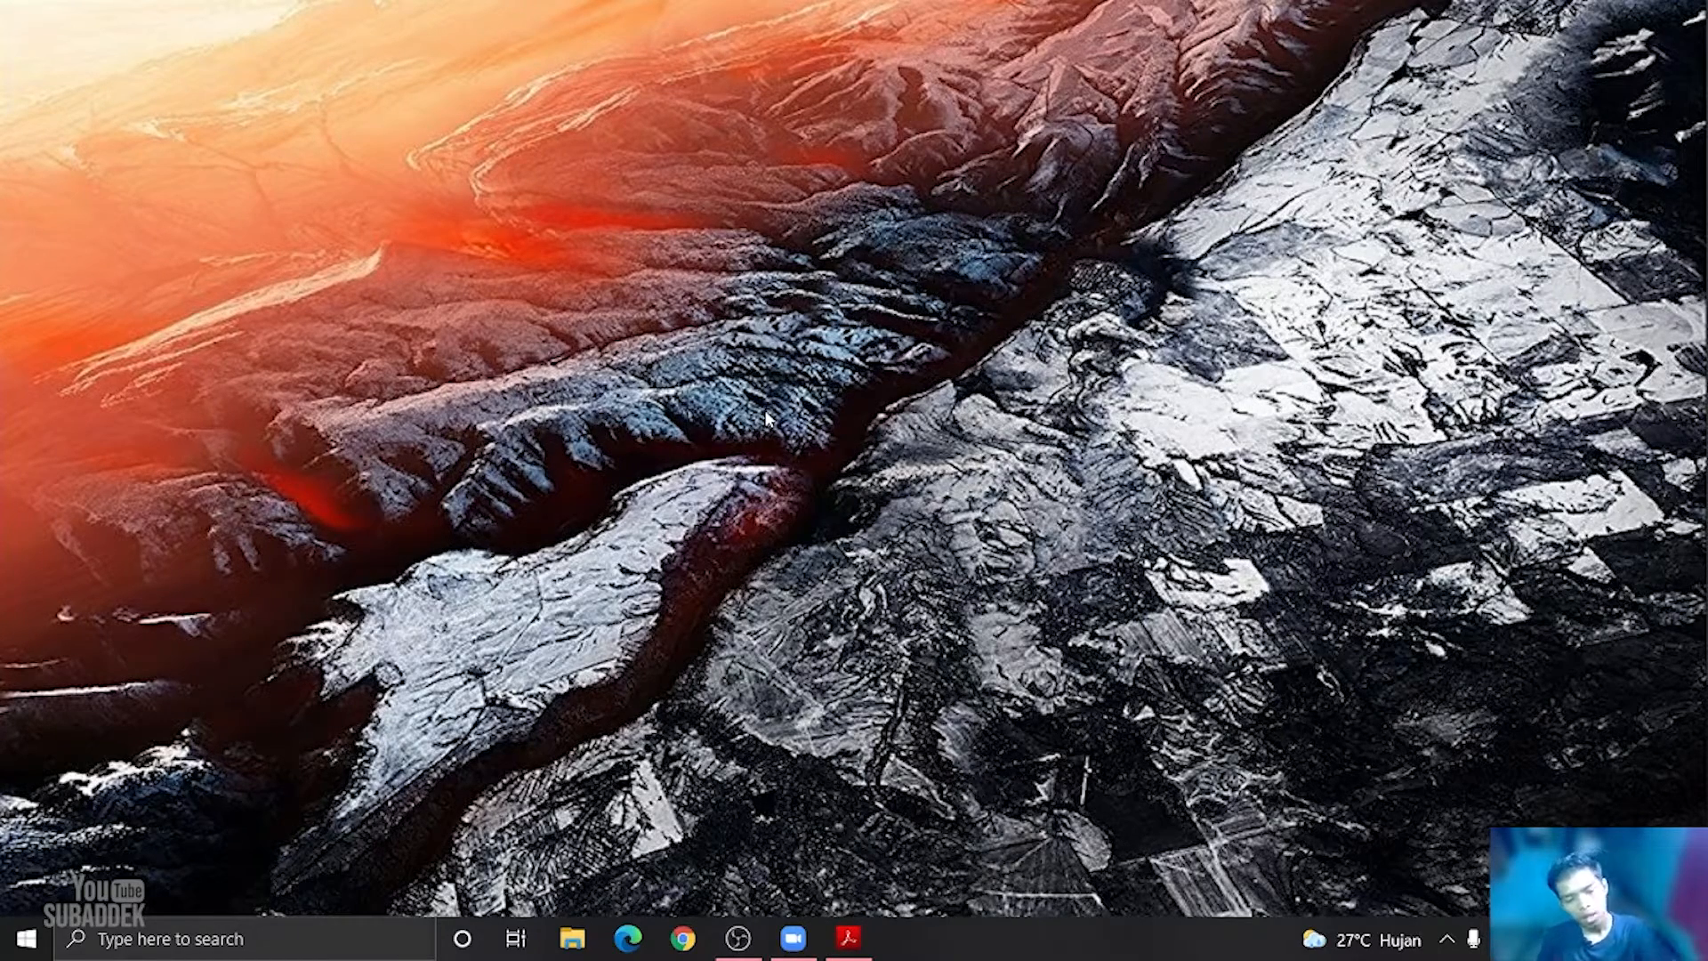
key("super+r")
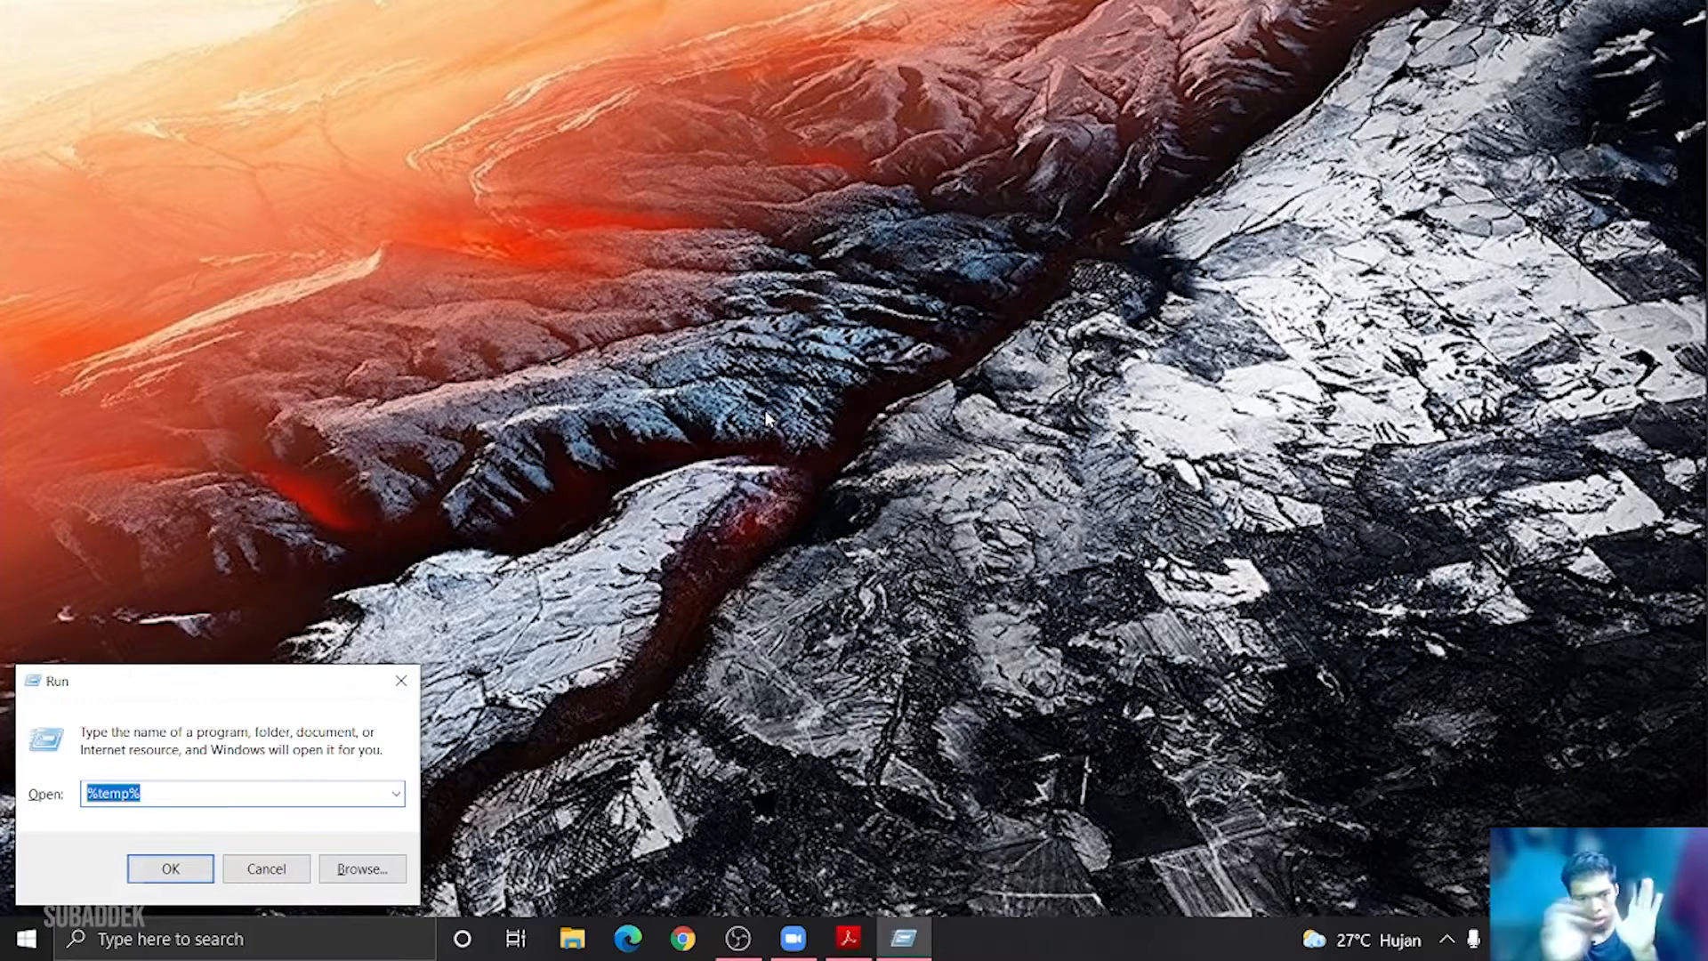
type("pre")
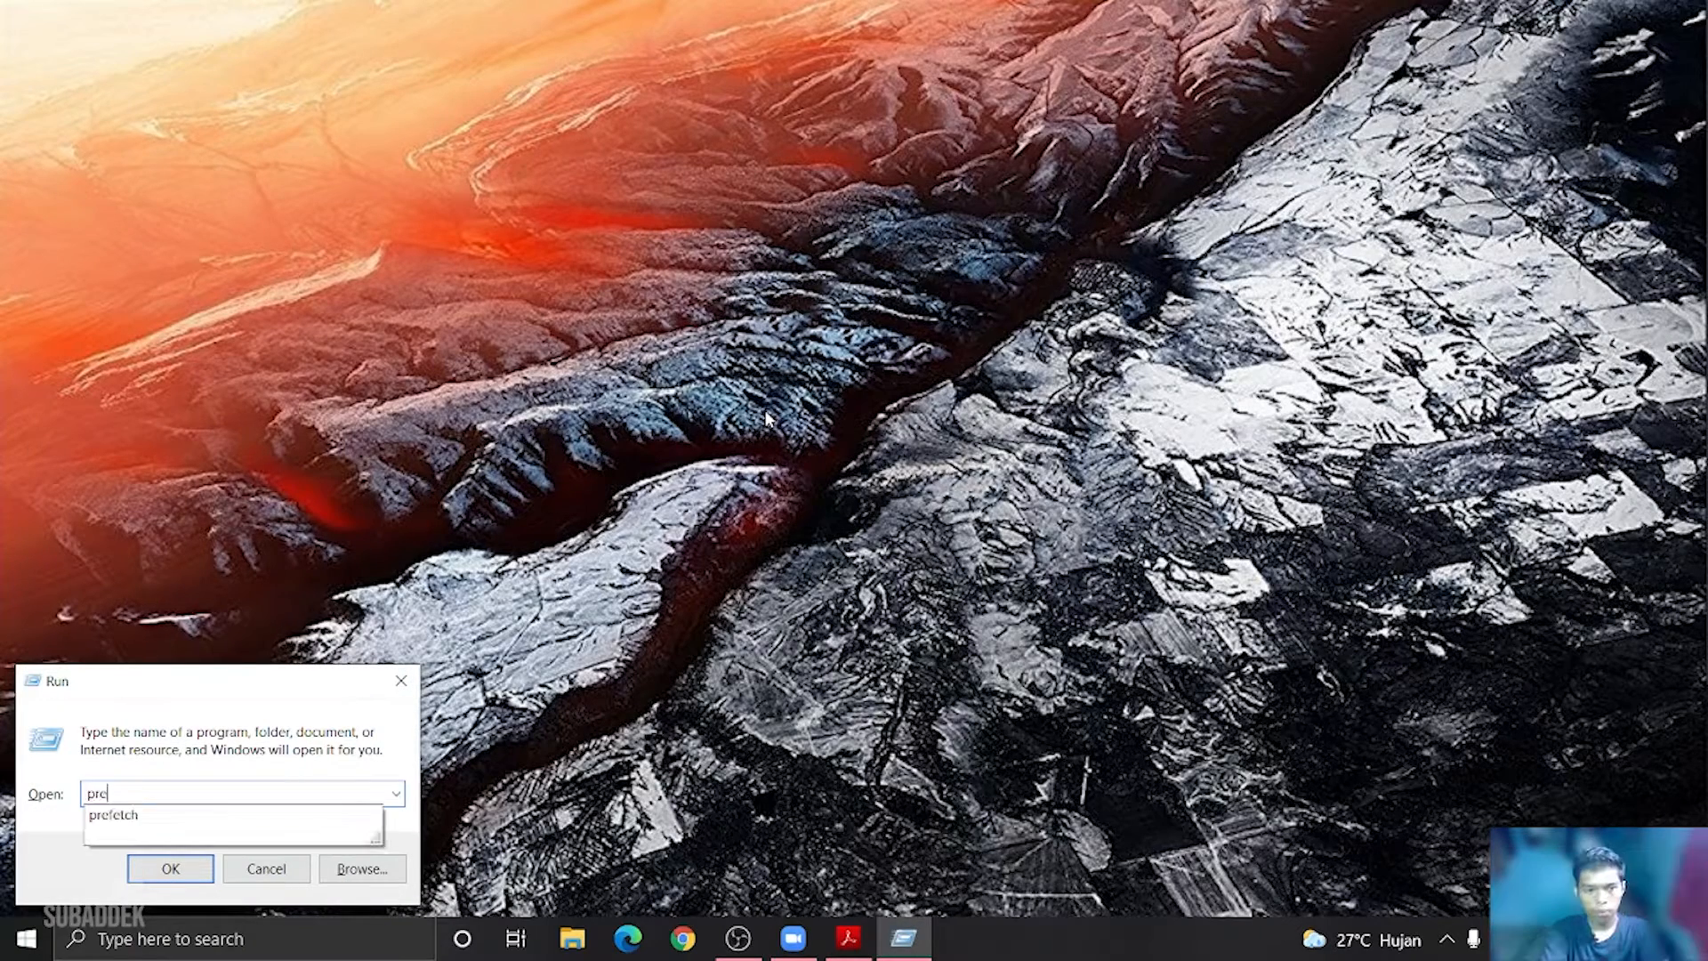
type("fe")
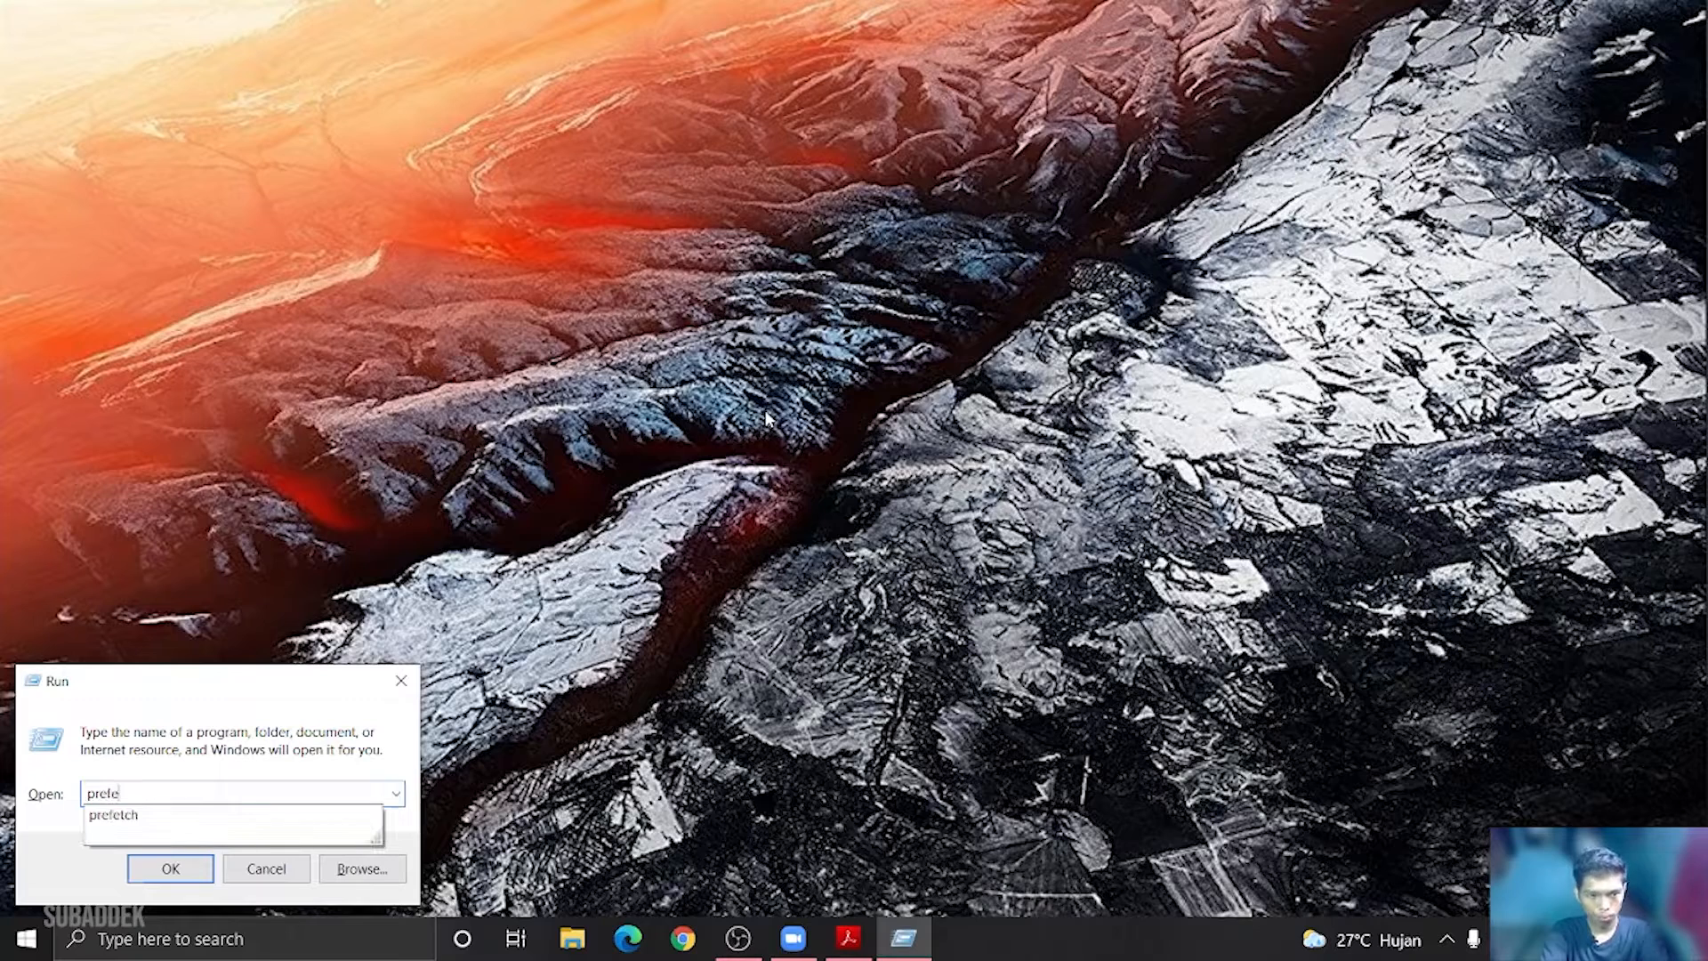
key("Down")
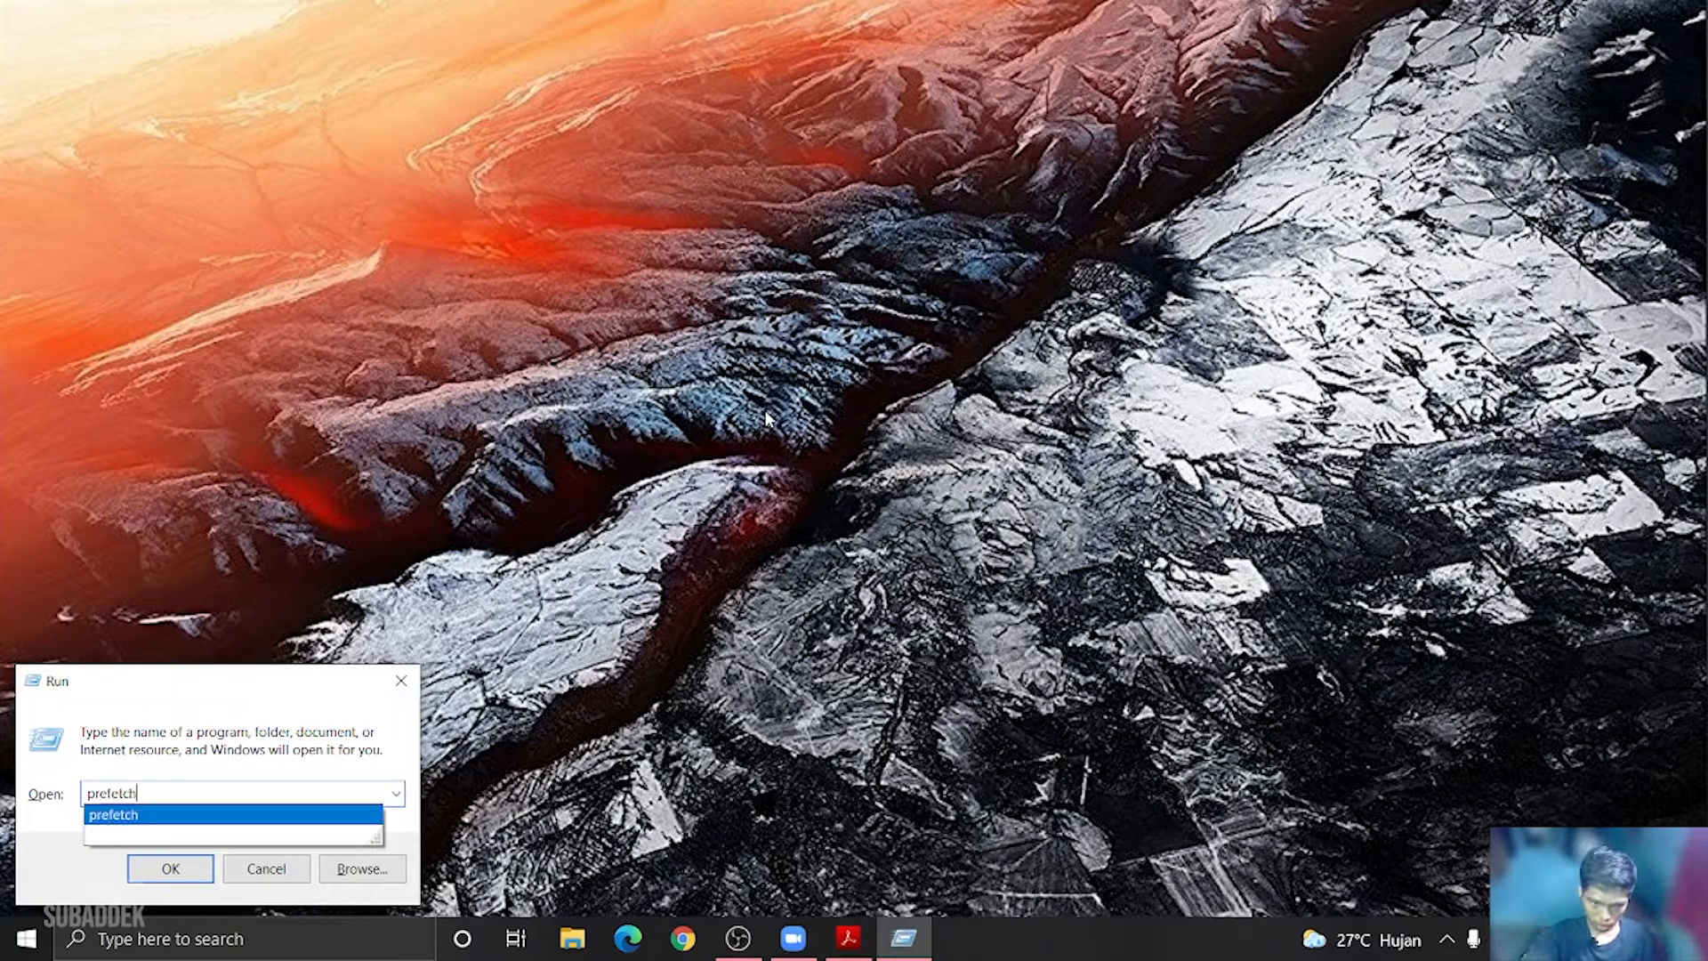
left_click(194, 809)
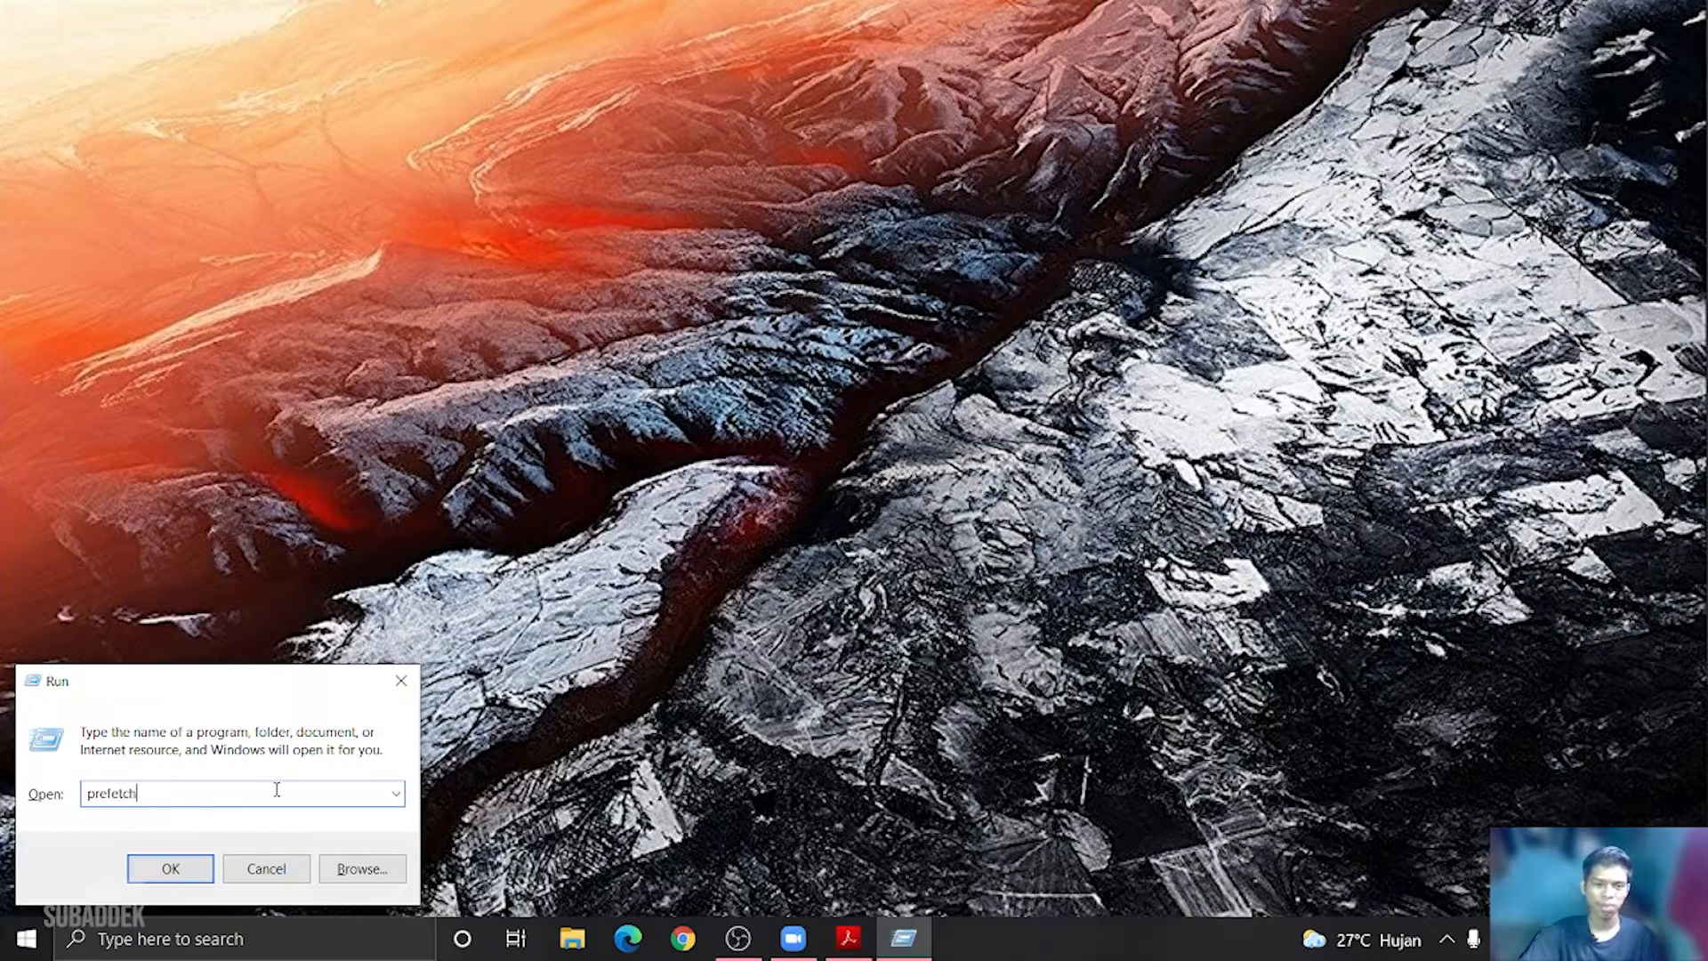
left_click(182, 867)
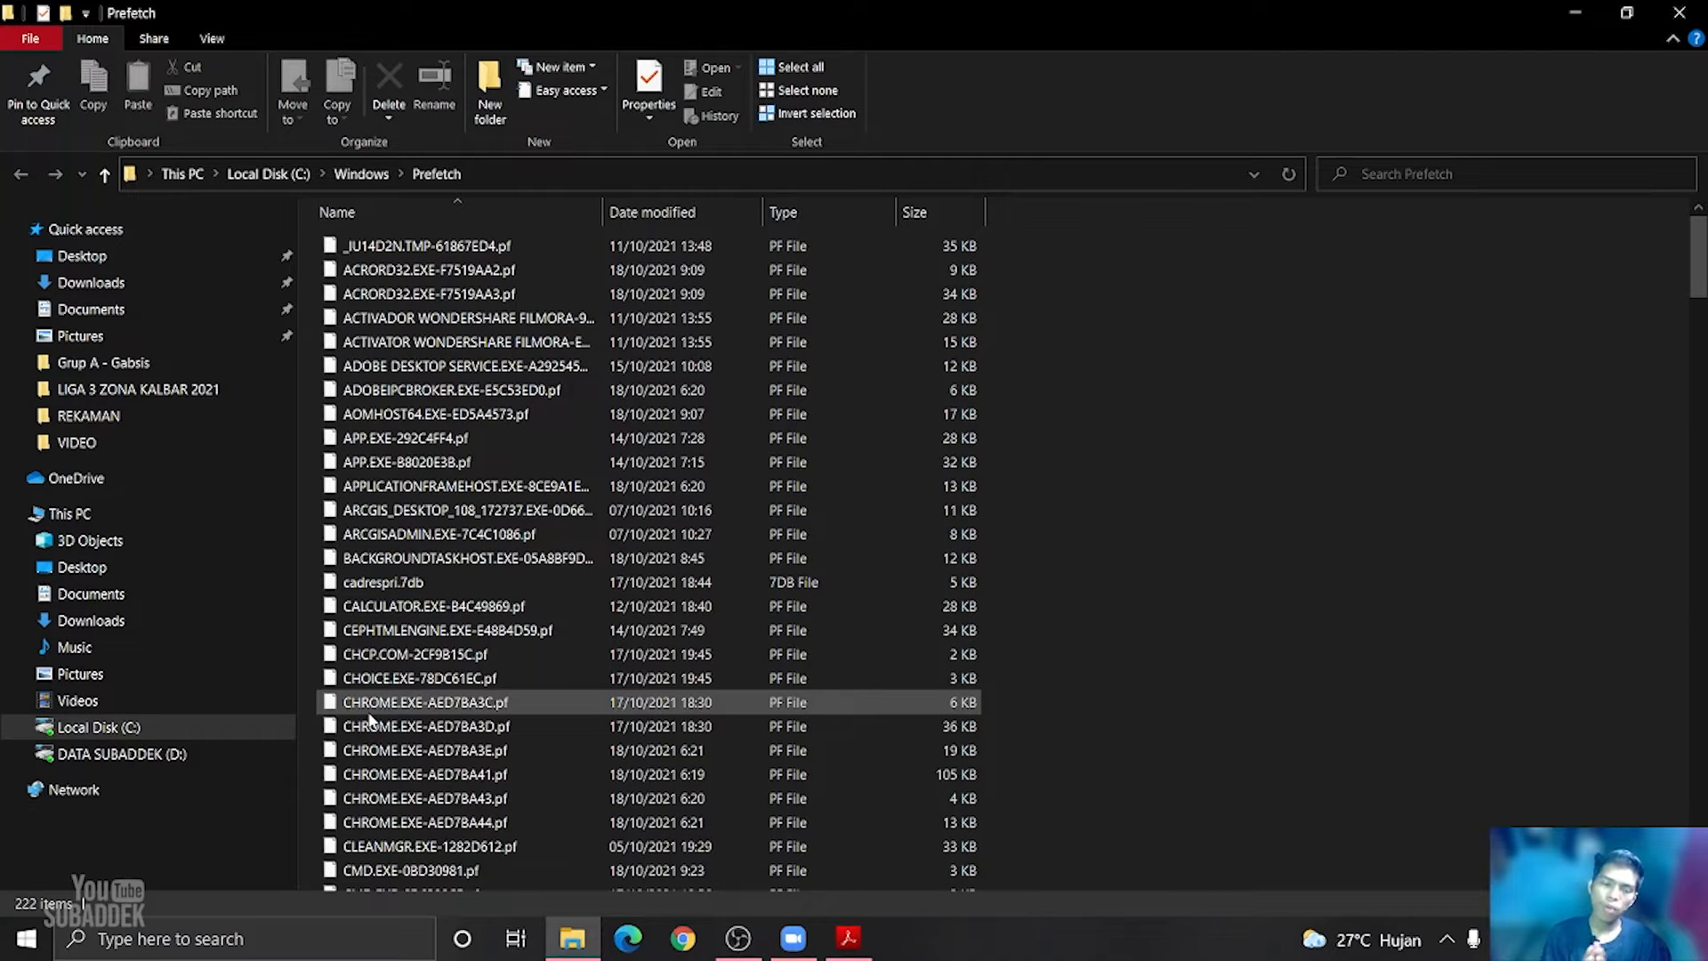
Permanently delete all items in the Prefetch folder, skipping files that are in use, and close the window
key("ctrl+a")
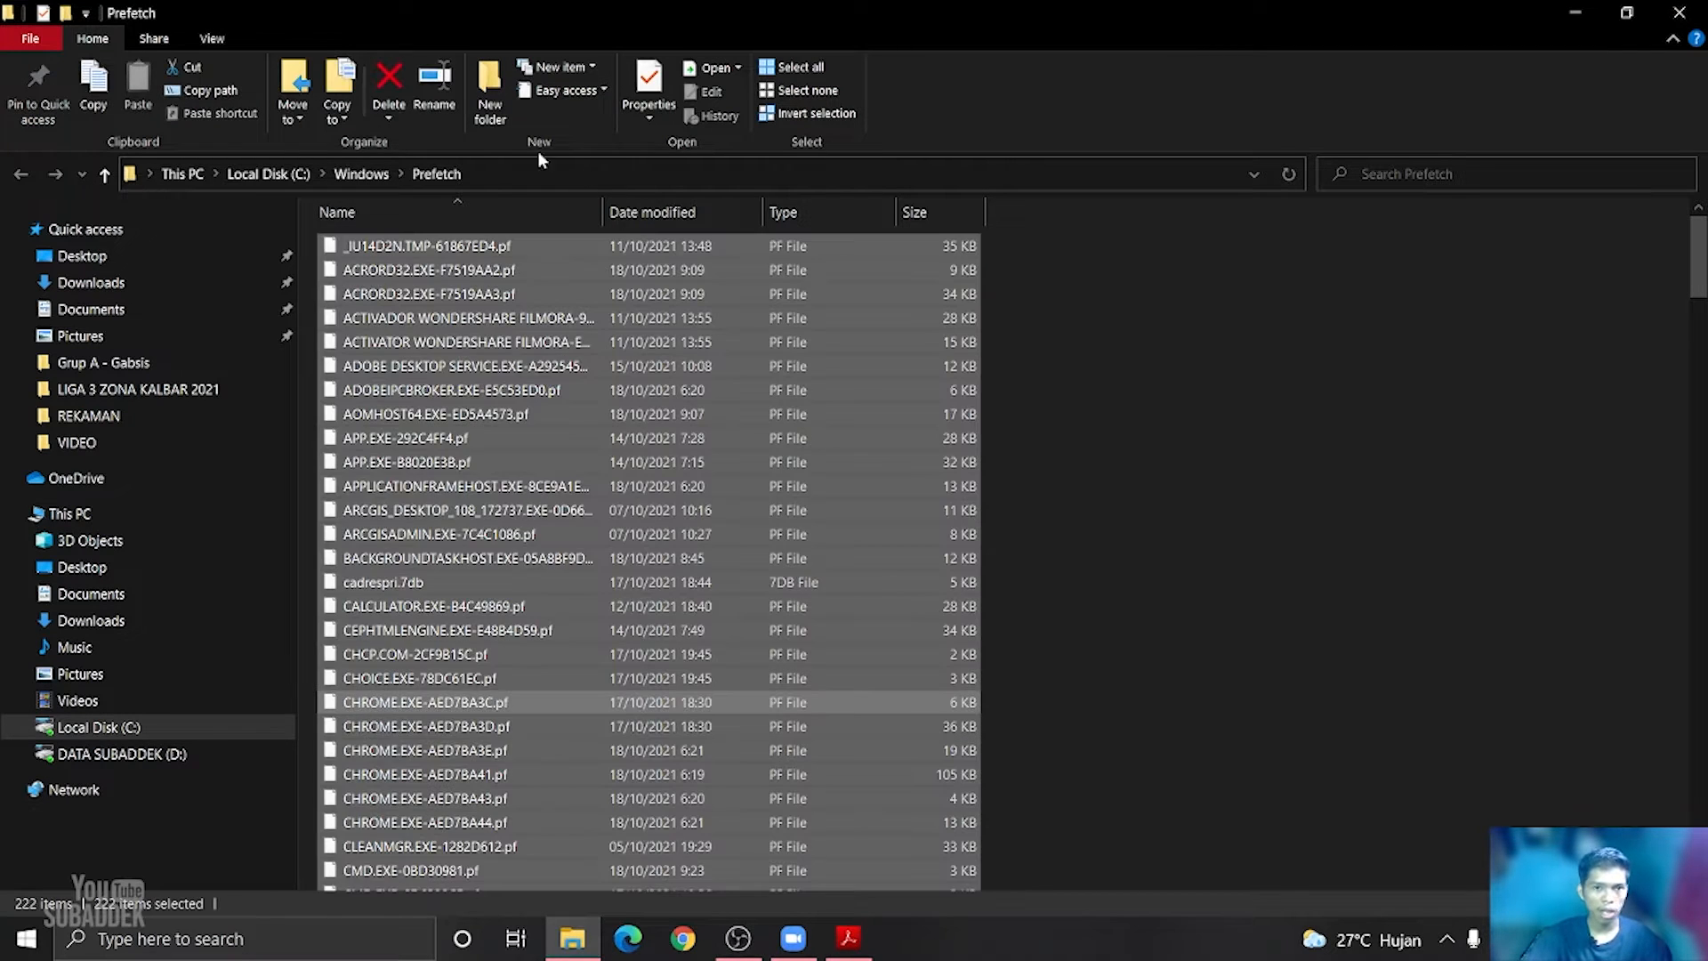
left_click(388, 115)
left_click(398, 167)
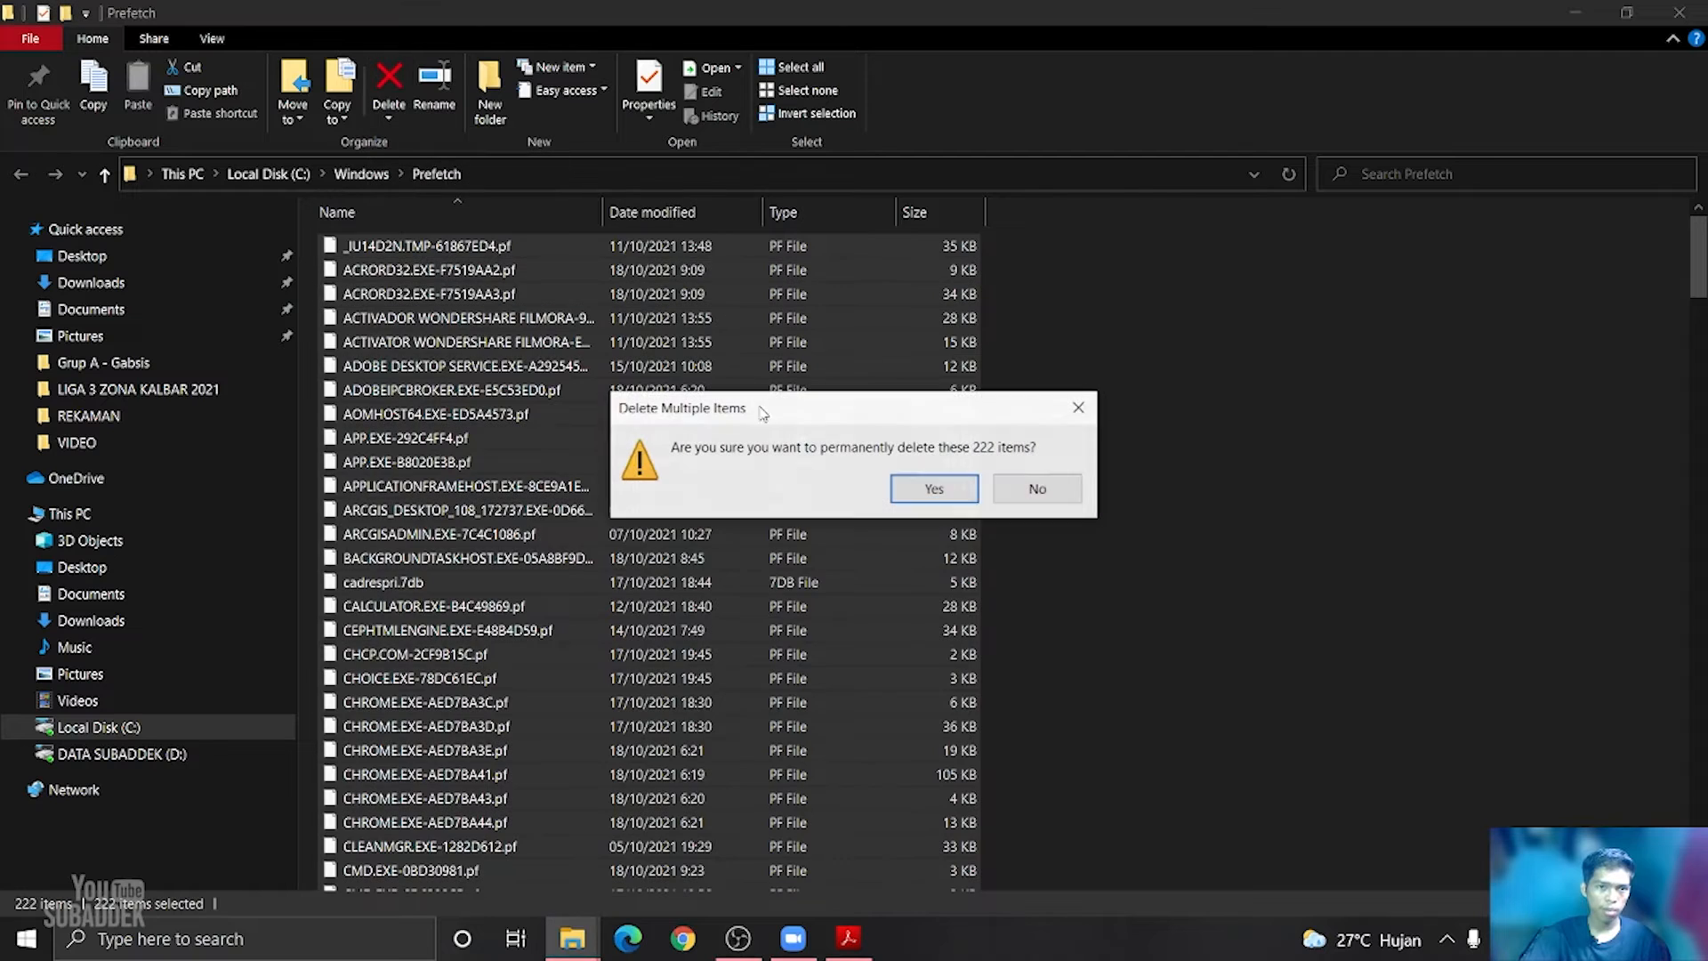
left_click(934, 488)
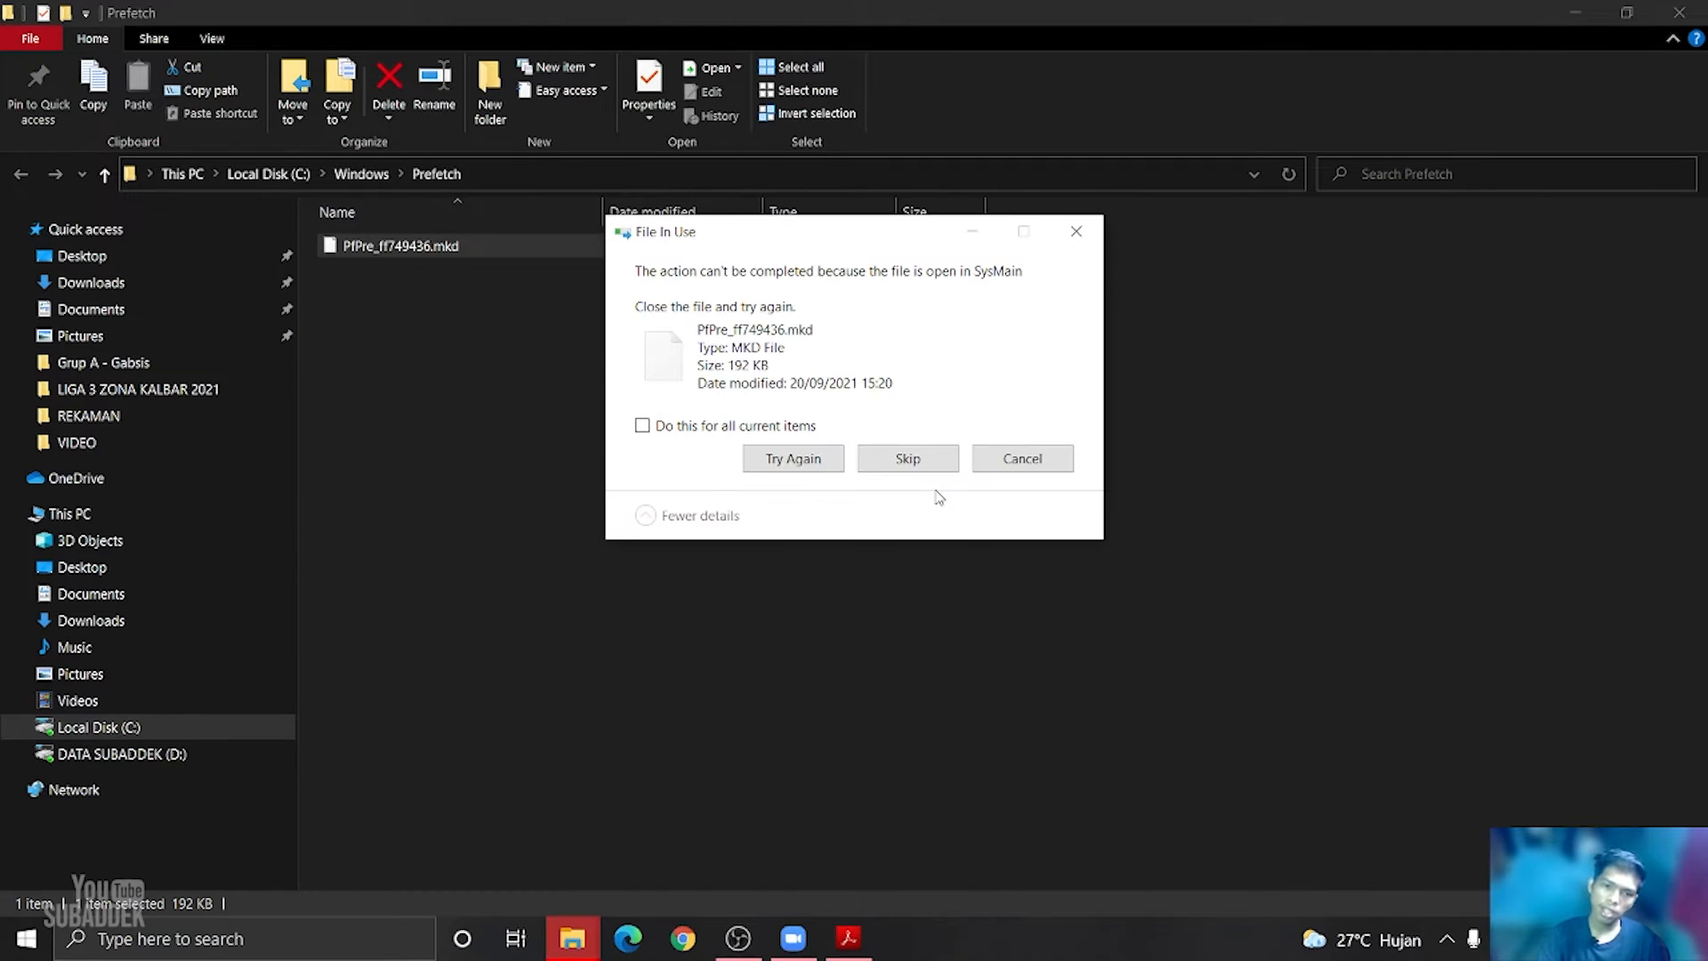
left_click(670, 426)
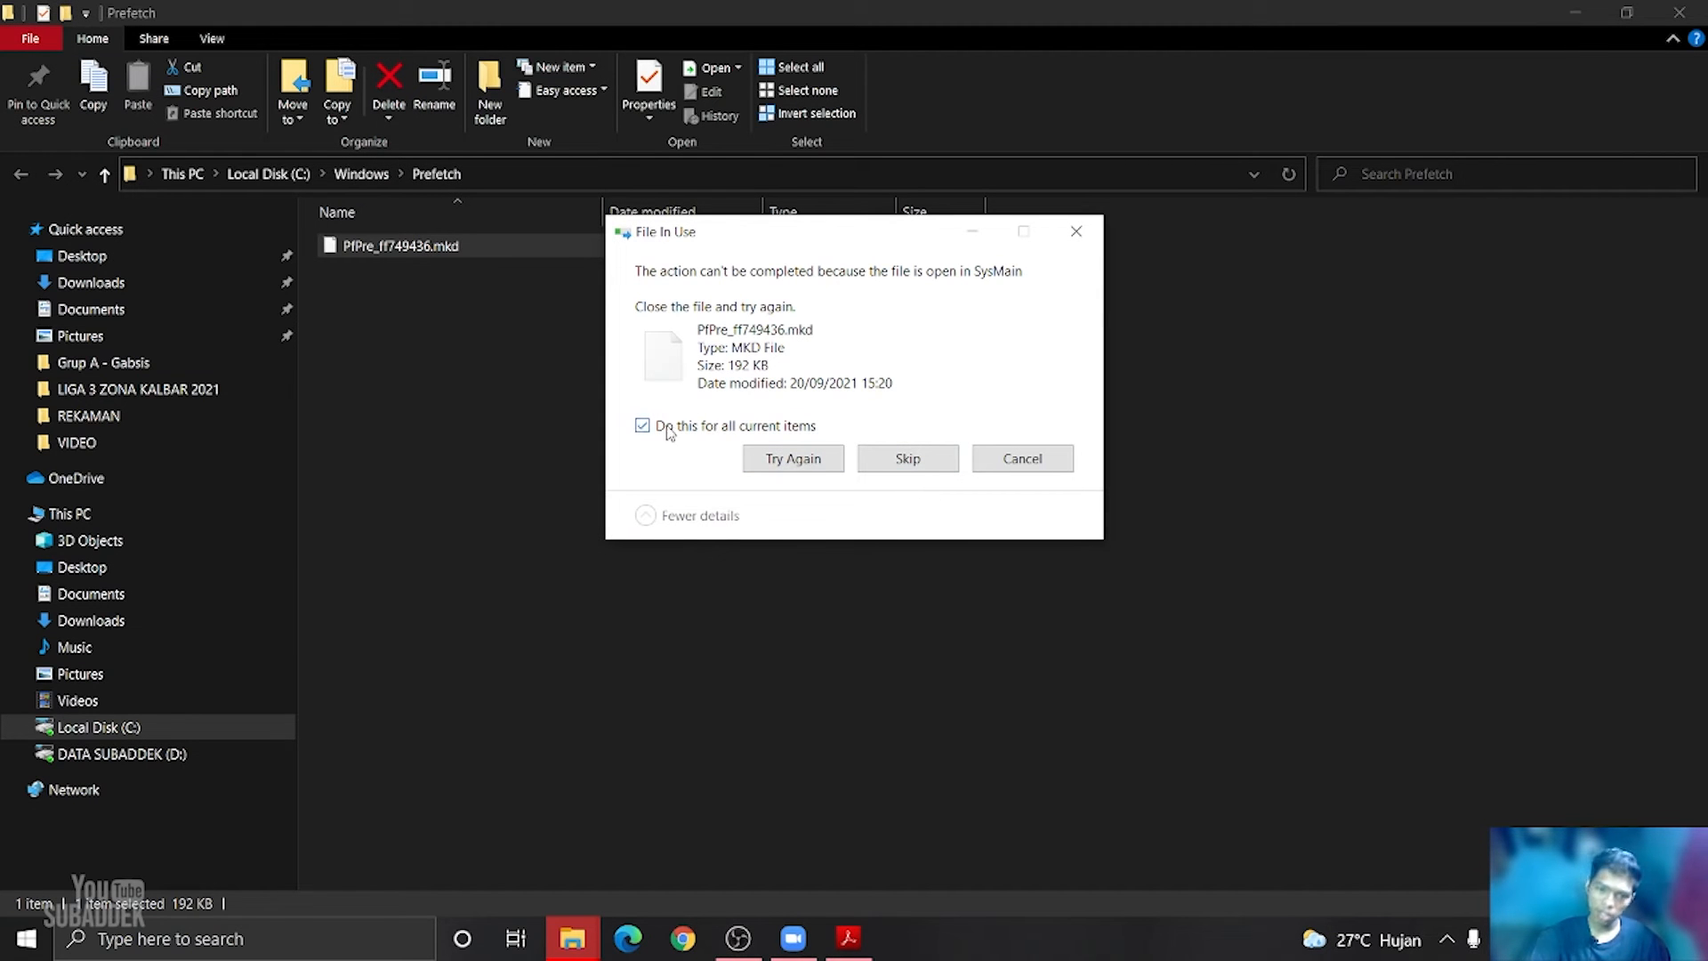
left_click(894, 470)
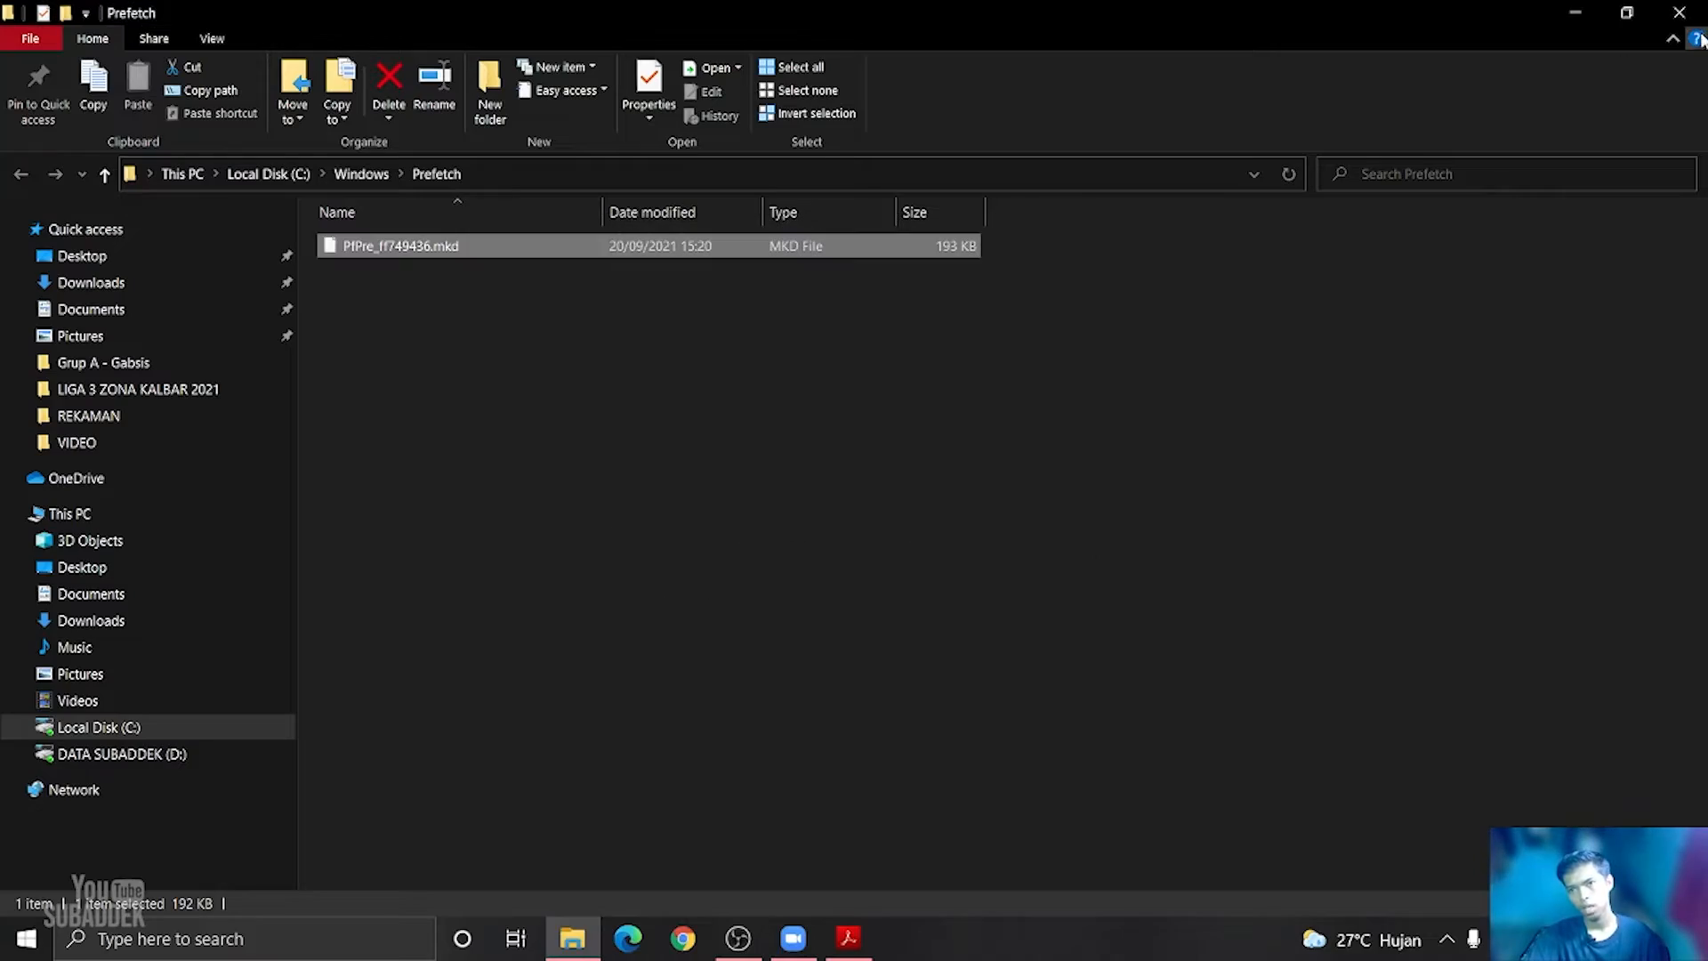
left_click(1679, 13)
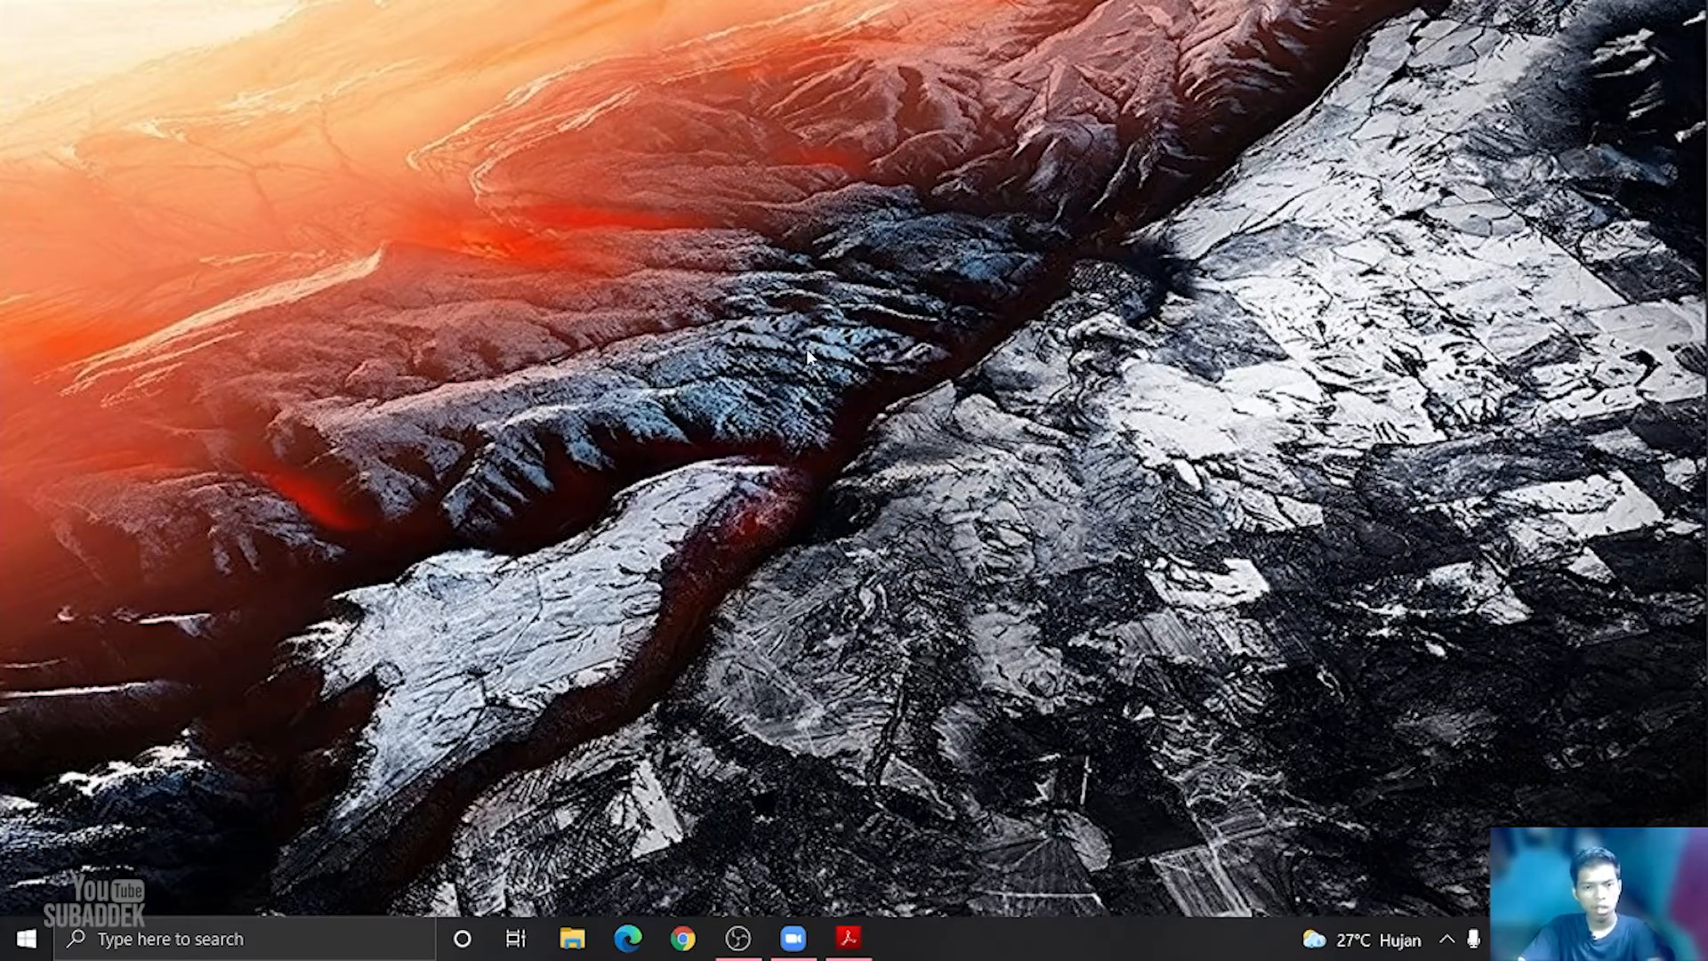
Open the properties of Local Disk (C:) from This PC and start Disk Cleanup for that drive
key("super+e")
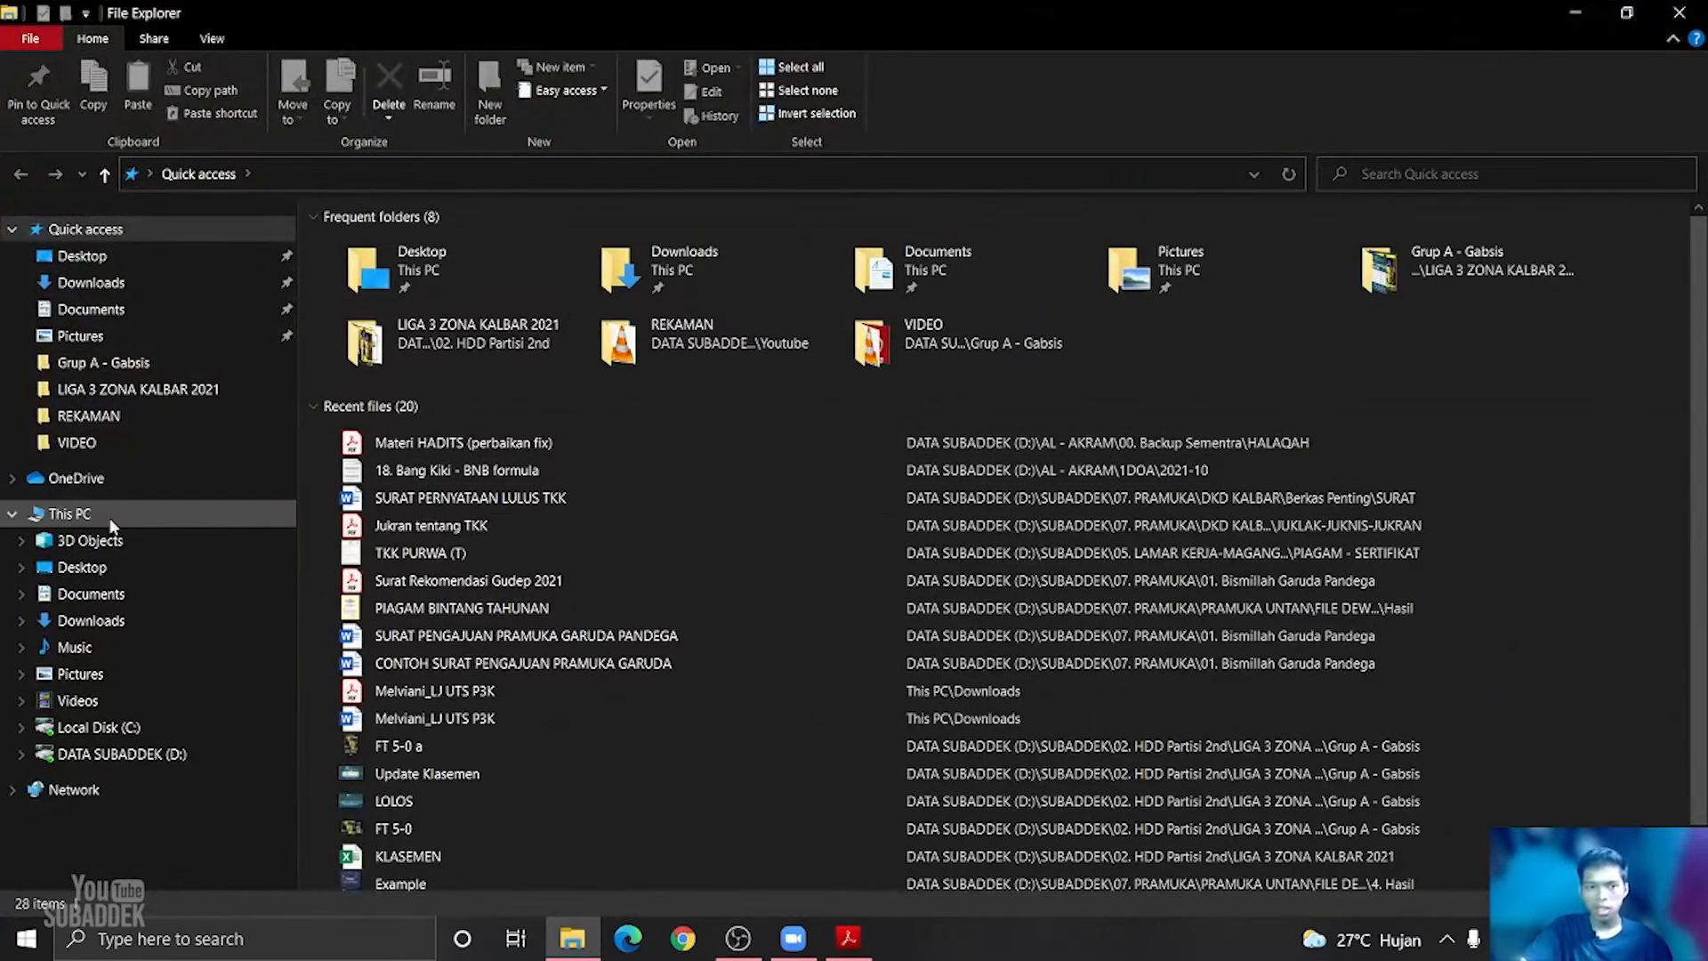
left_click(89, 517)
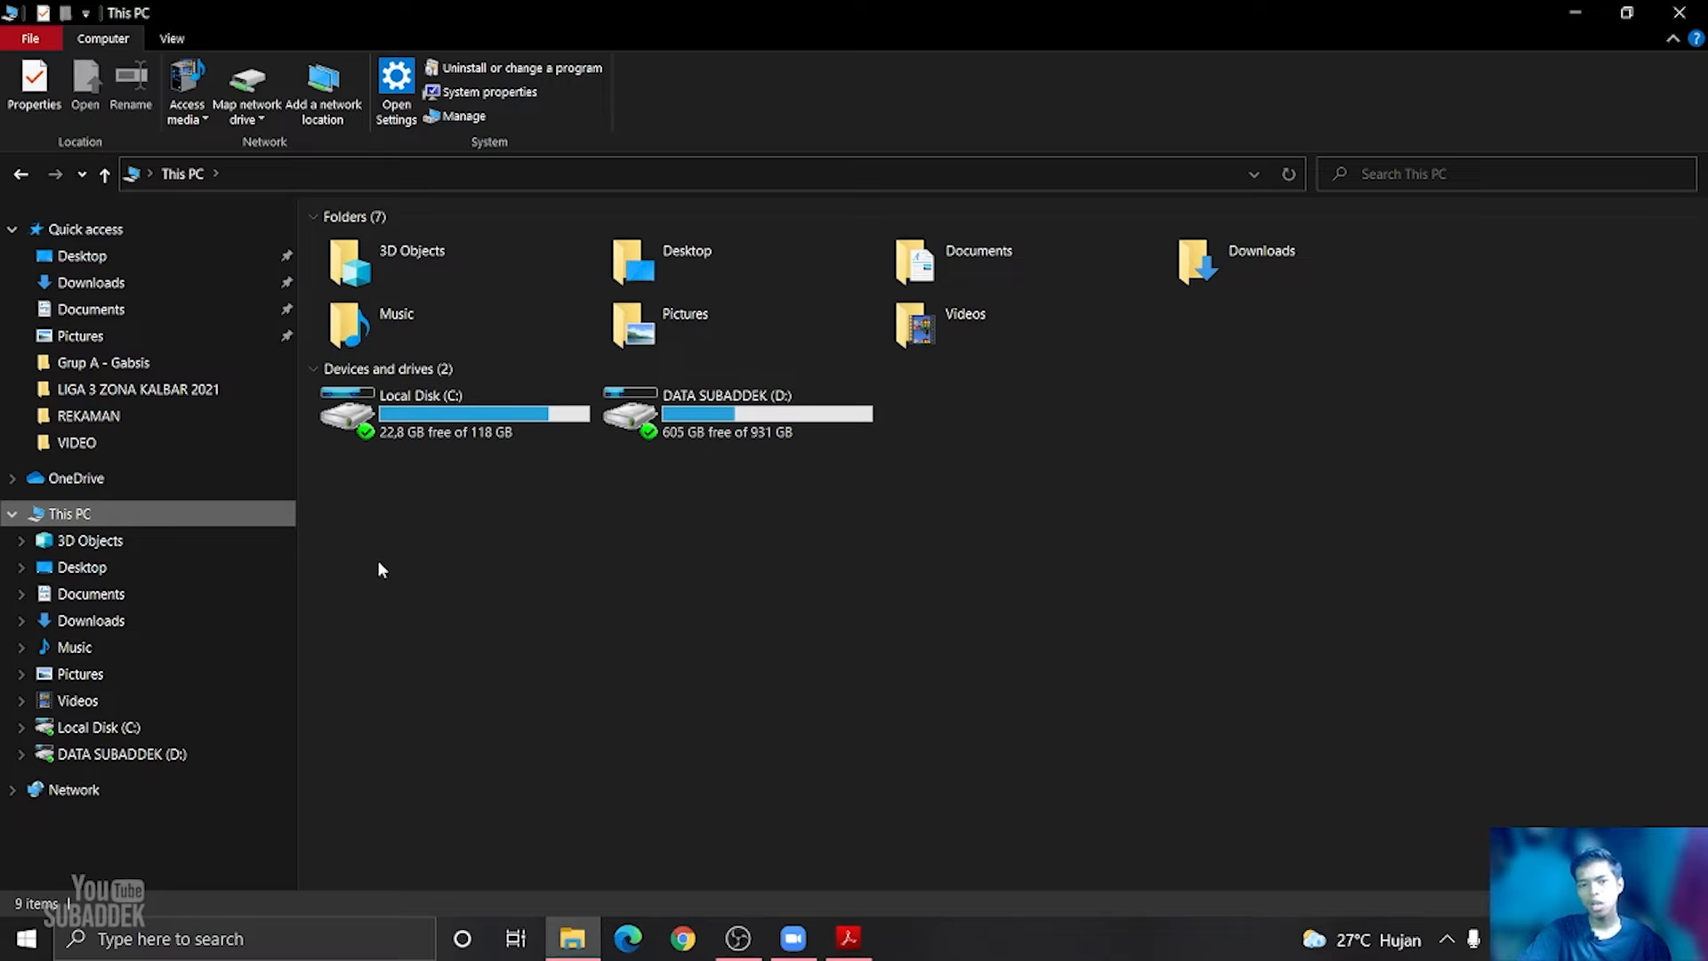
left_click(427, 427)
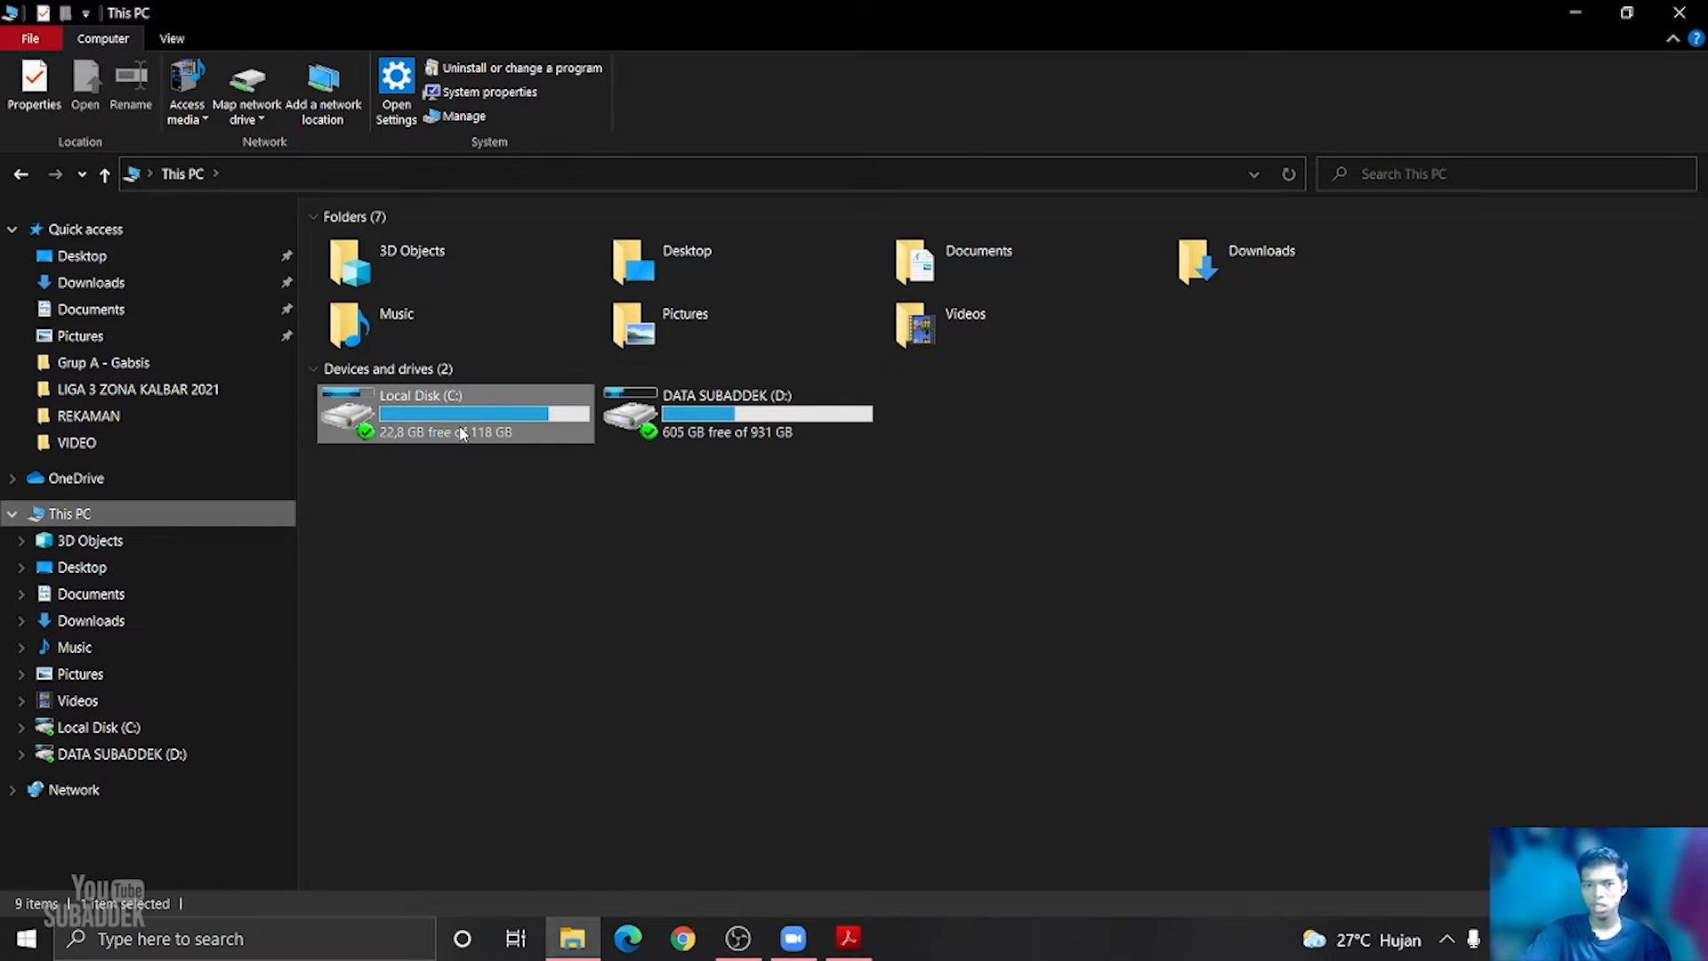
right_click(466, 435)
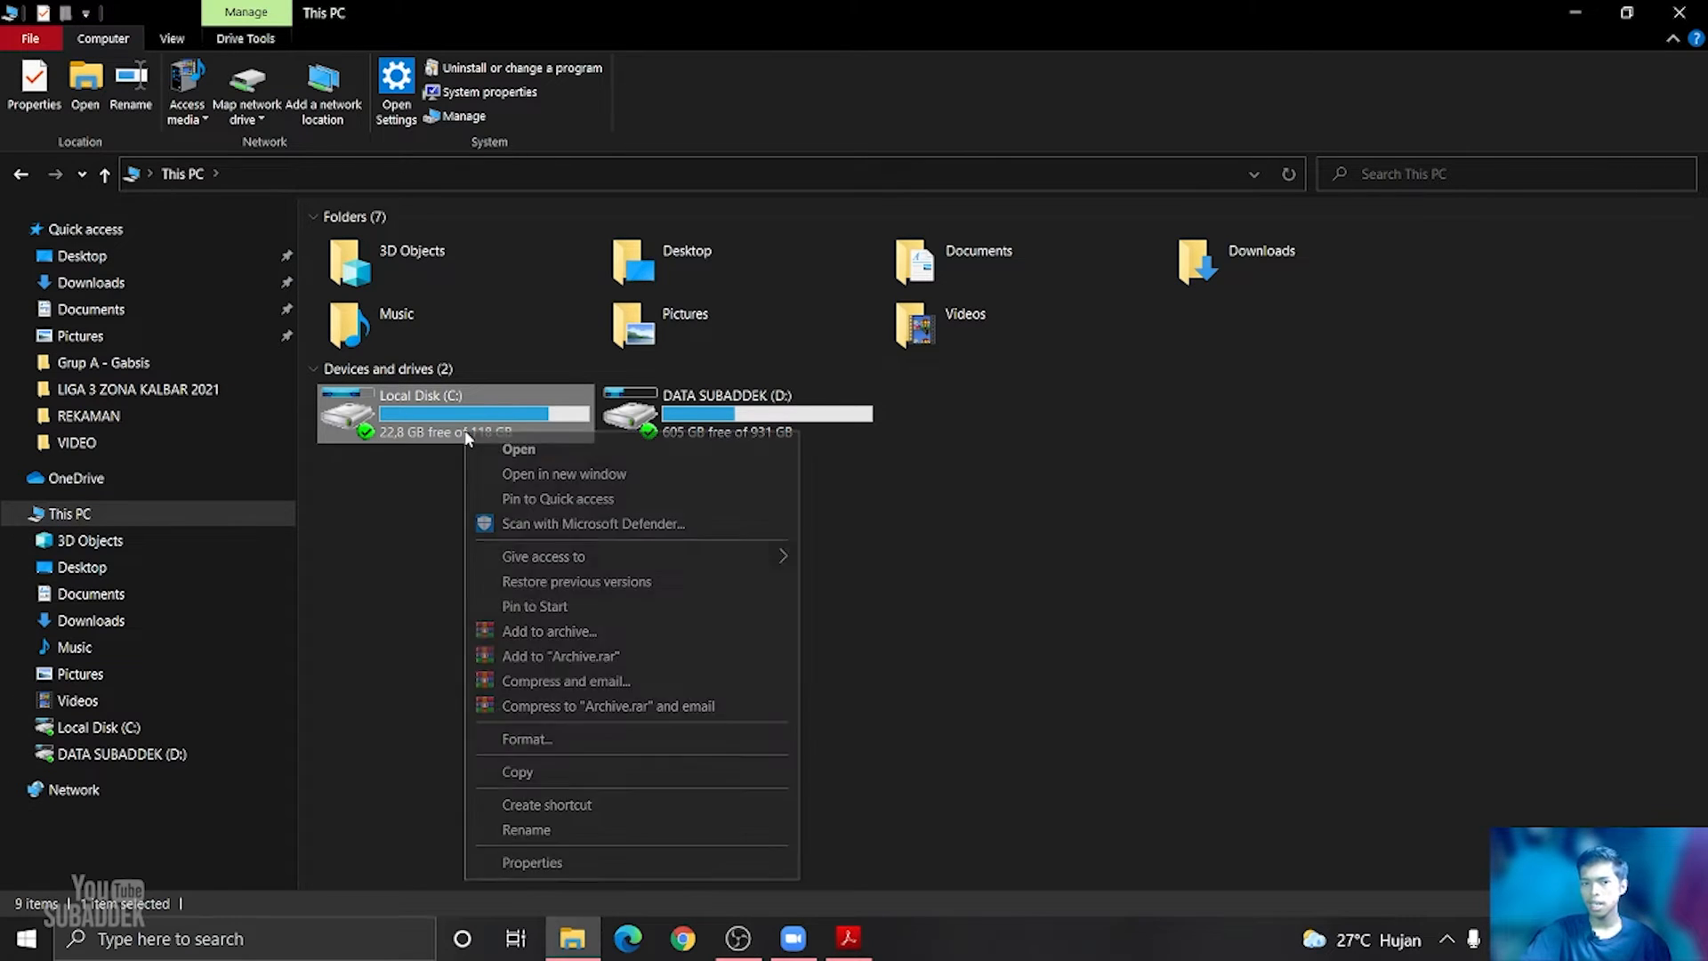
left_click(520, 868)
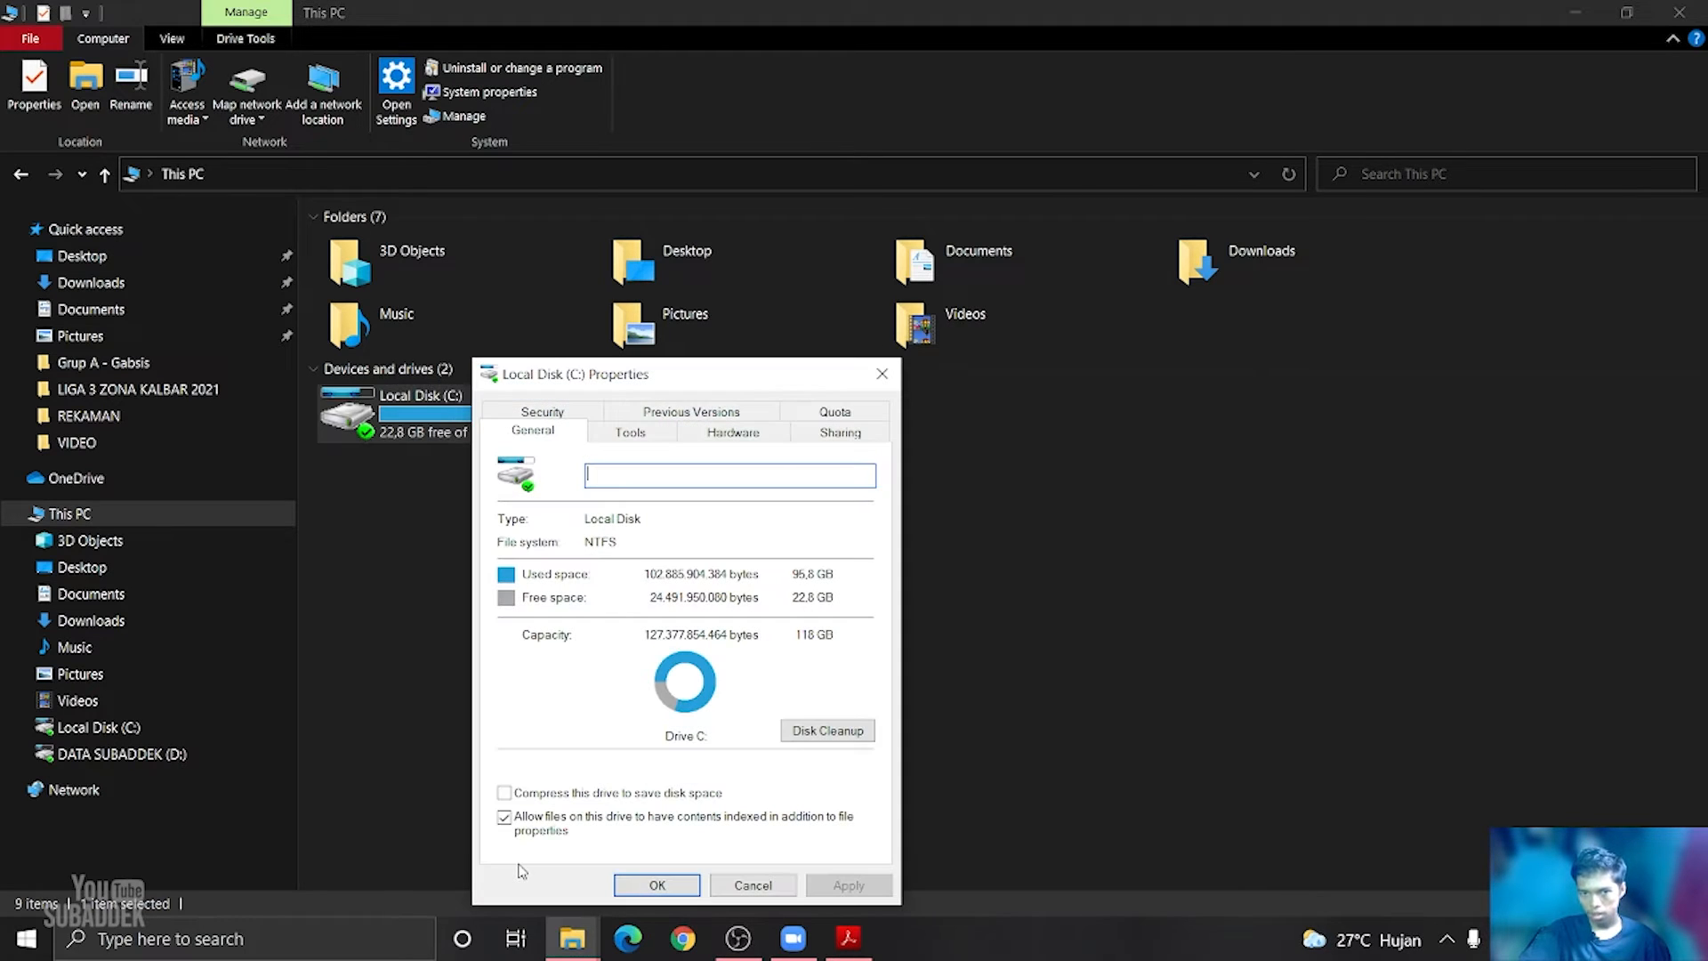
left_click_drag(666, 378, 733, 200)
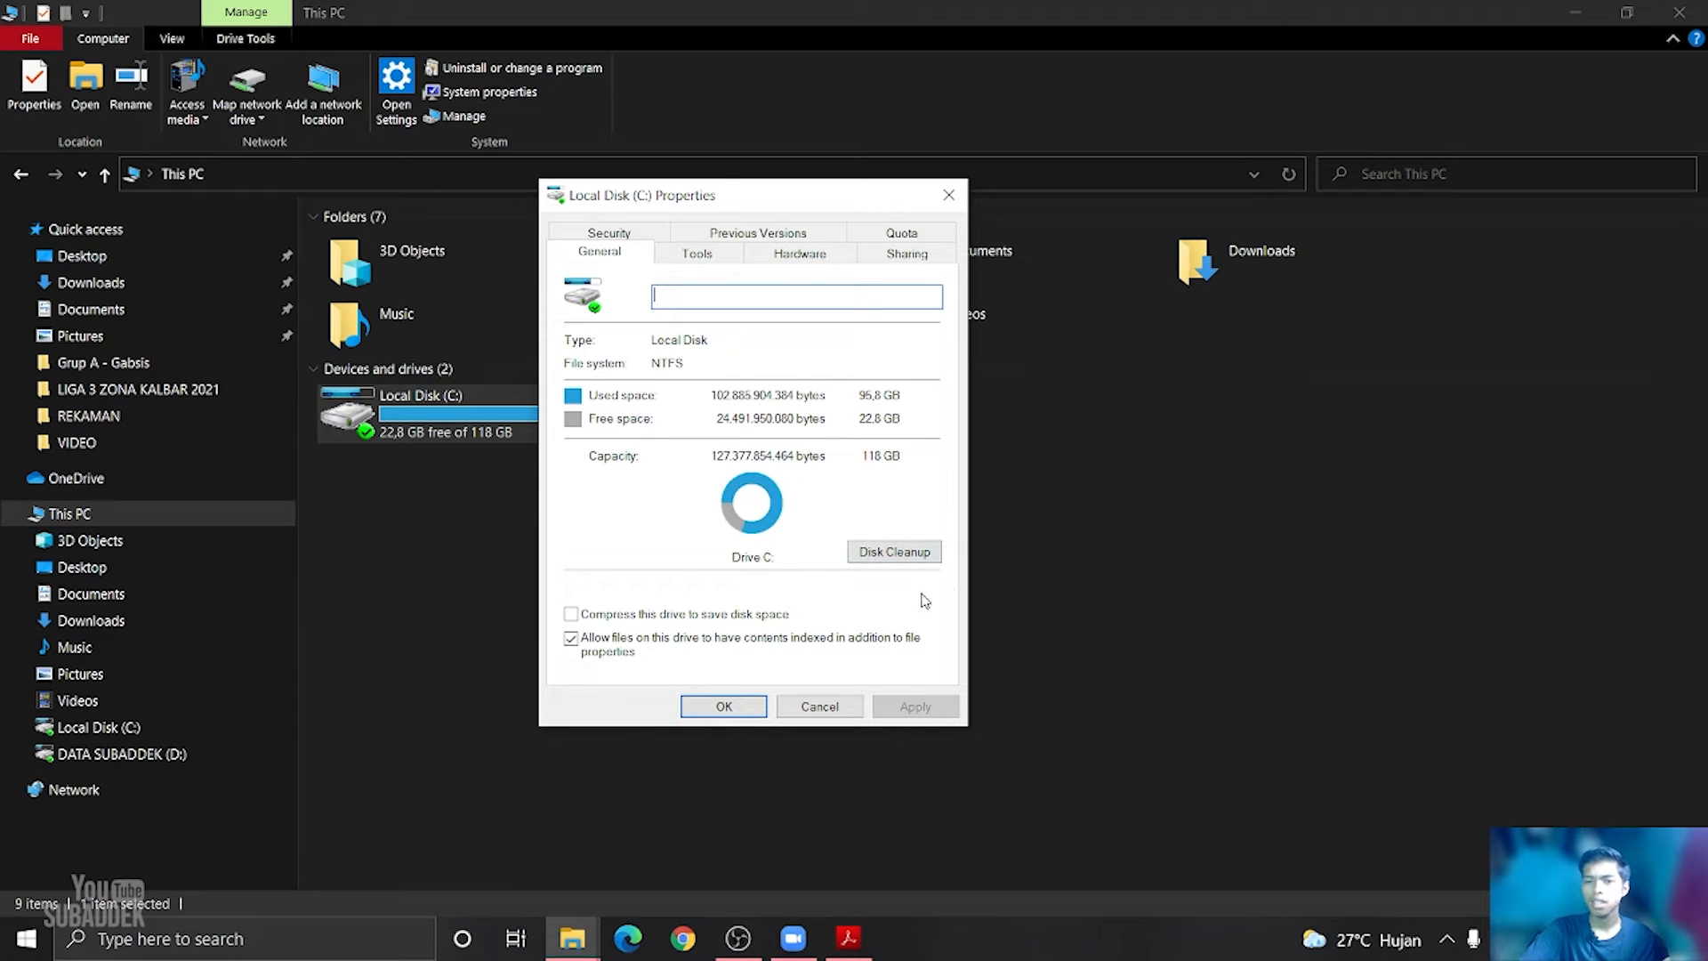
left_click(880, 561)
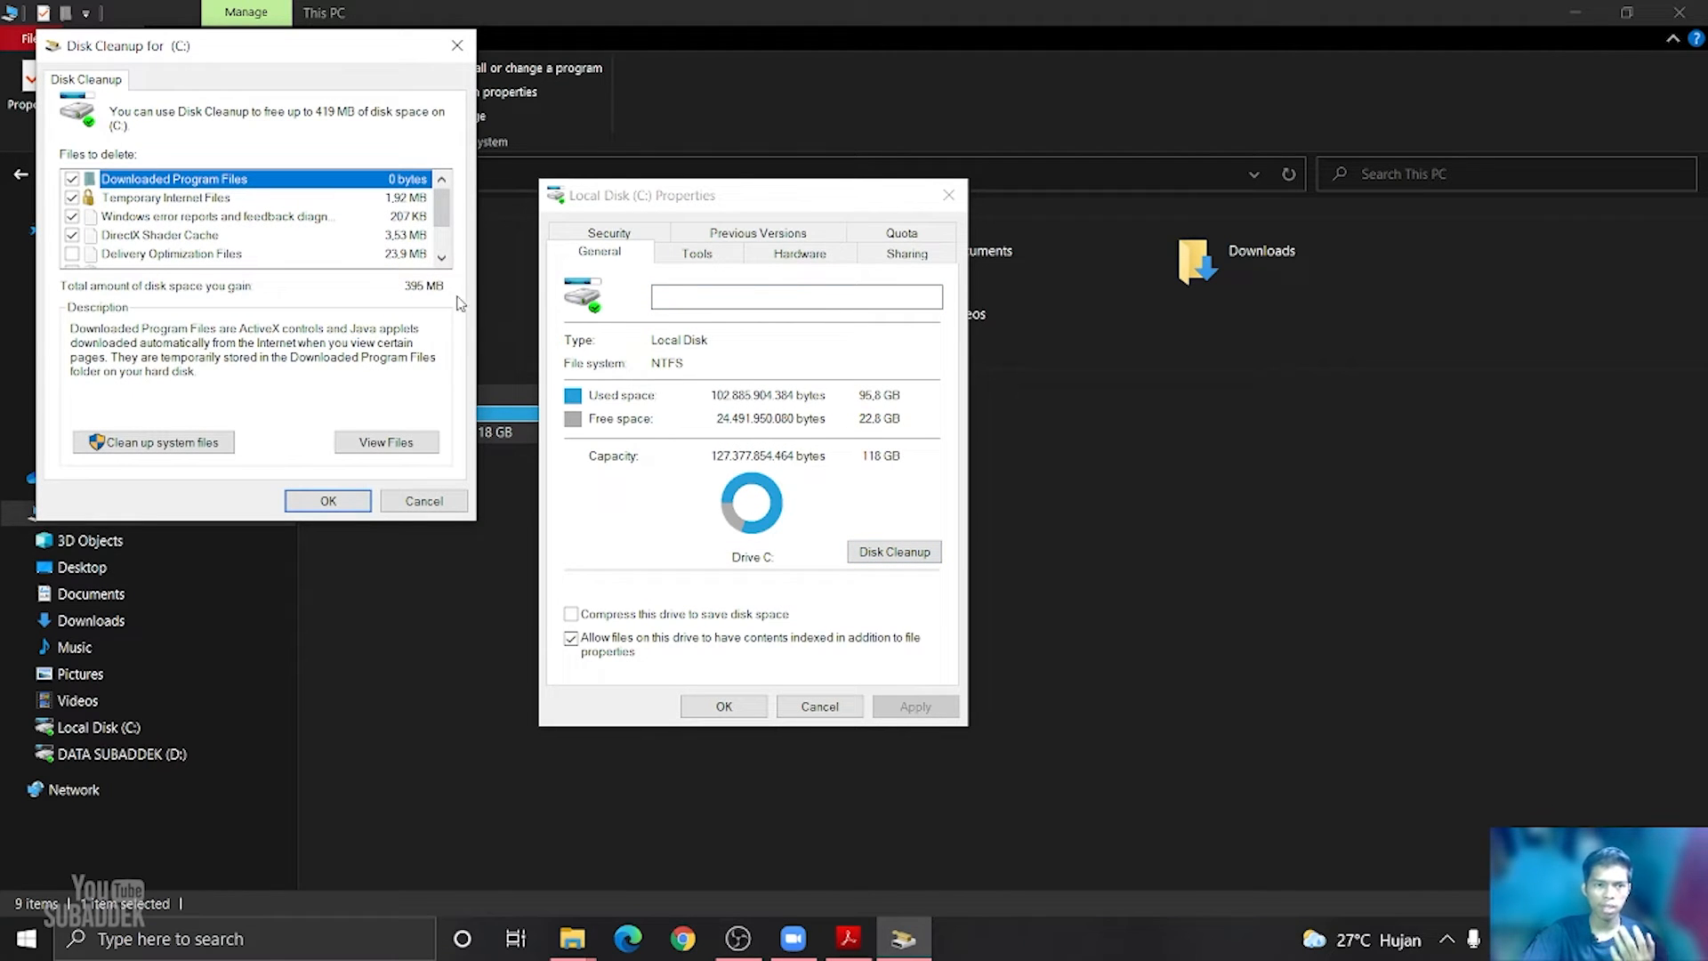
Include Delivery Optimization Files in the files to delete and check the Recycle Bin entry's description
mouse_move(445, 209)
left_mouse_down()
mouse_move(447, 229)
mouse_move(449, 211)
left_mouse_up()
left_click(73, 254)
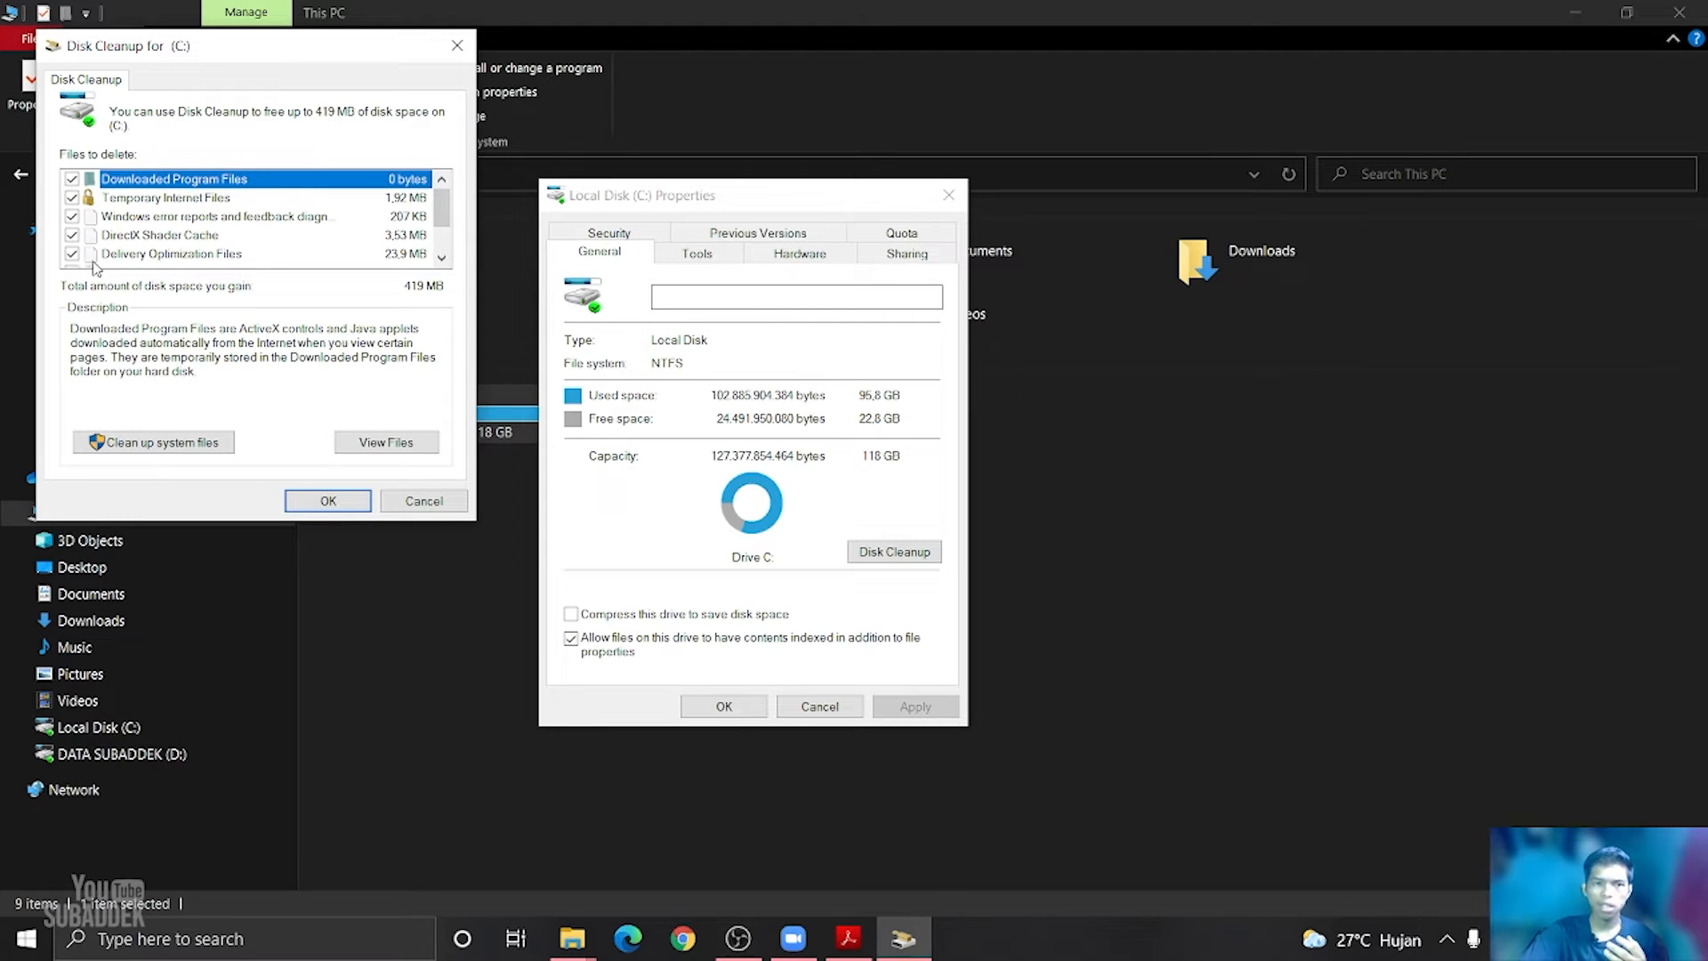
scroll(91, 258, "down", 1)
scroll(94, 249, "up", 1)
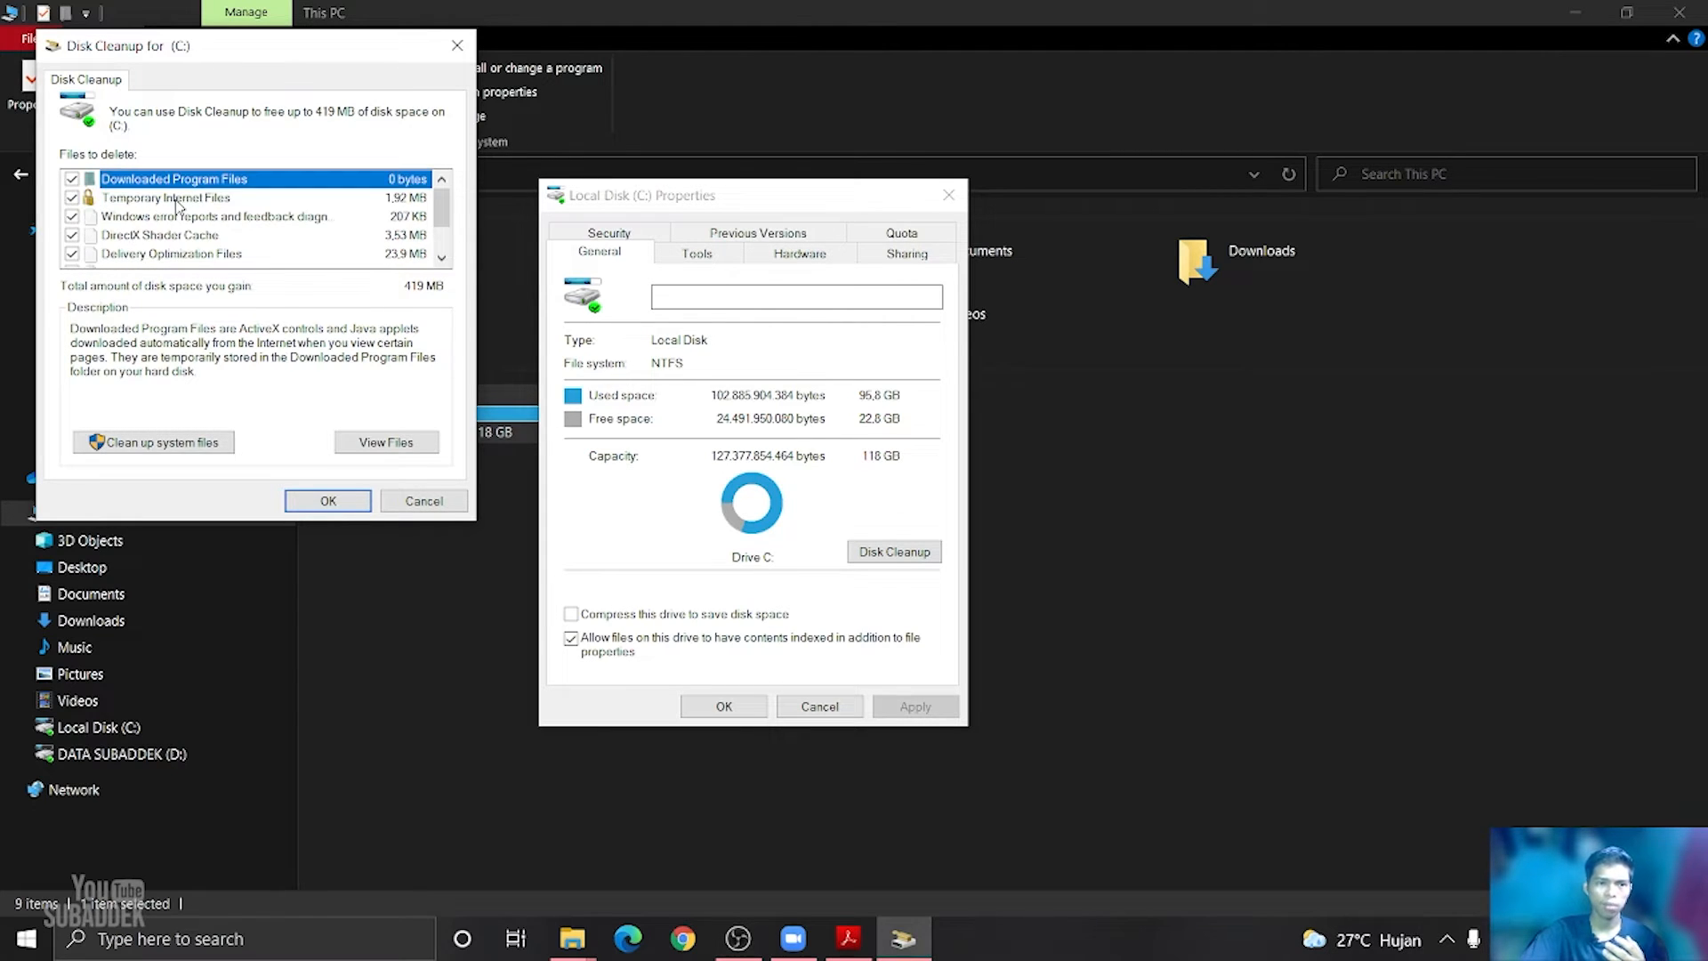
scroll(218, 238, "down", 1)
scroll(153, 220, "up", 1)
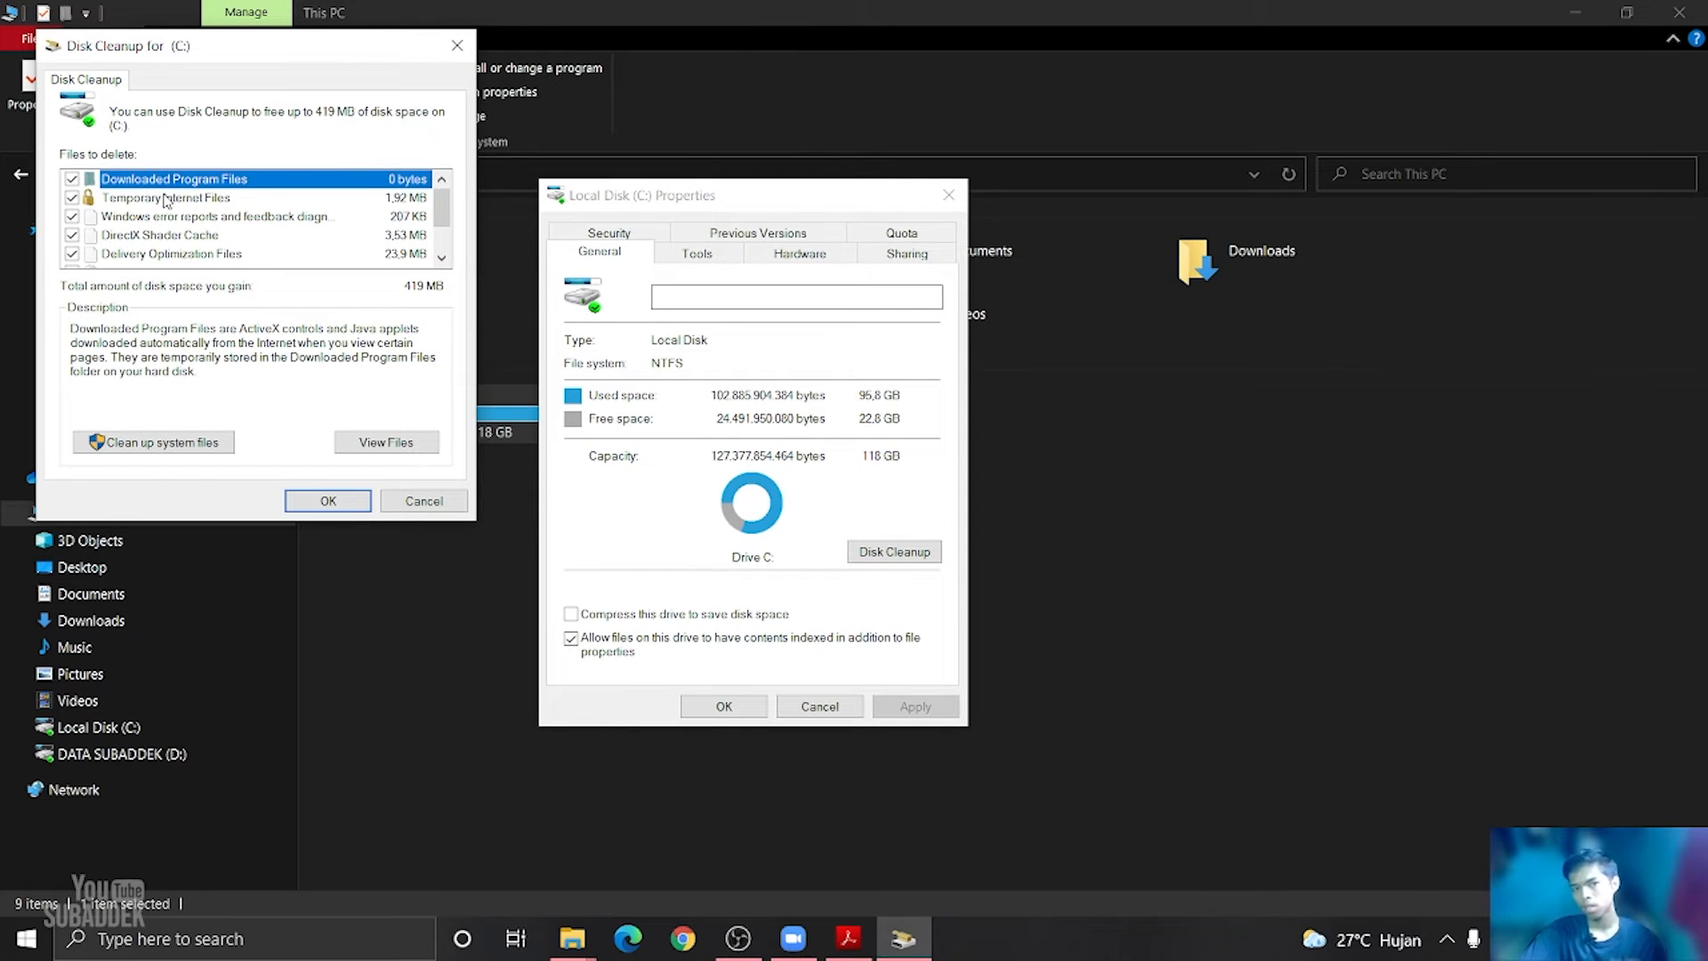
left_click_drag(442, 213, 443, 233)
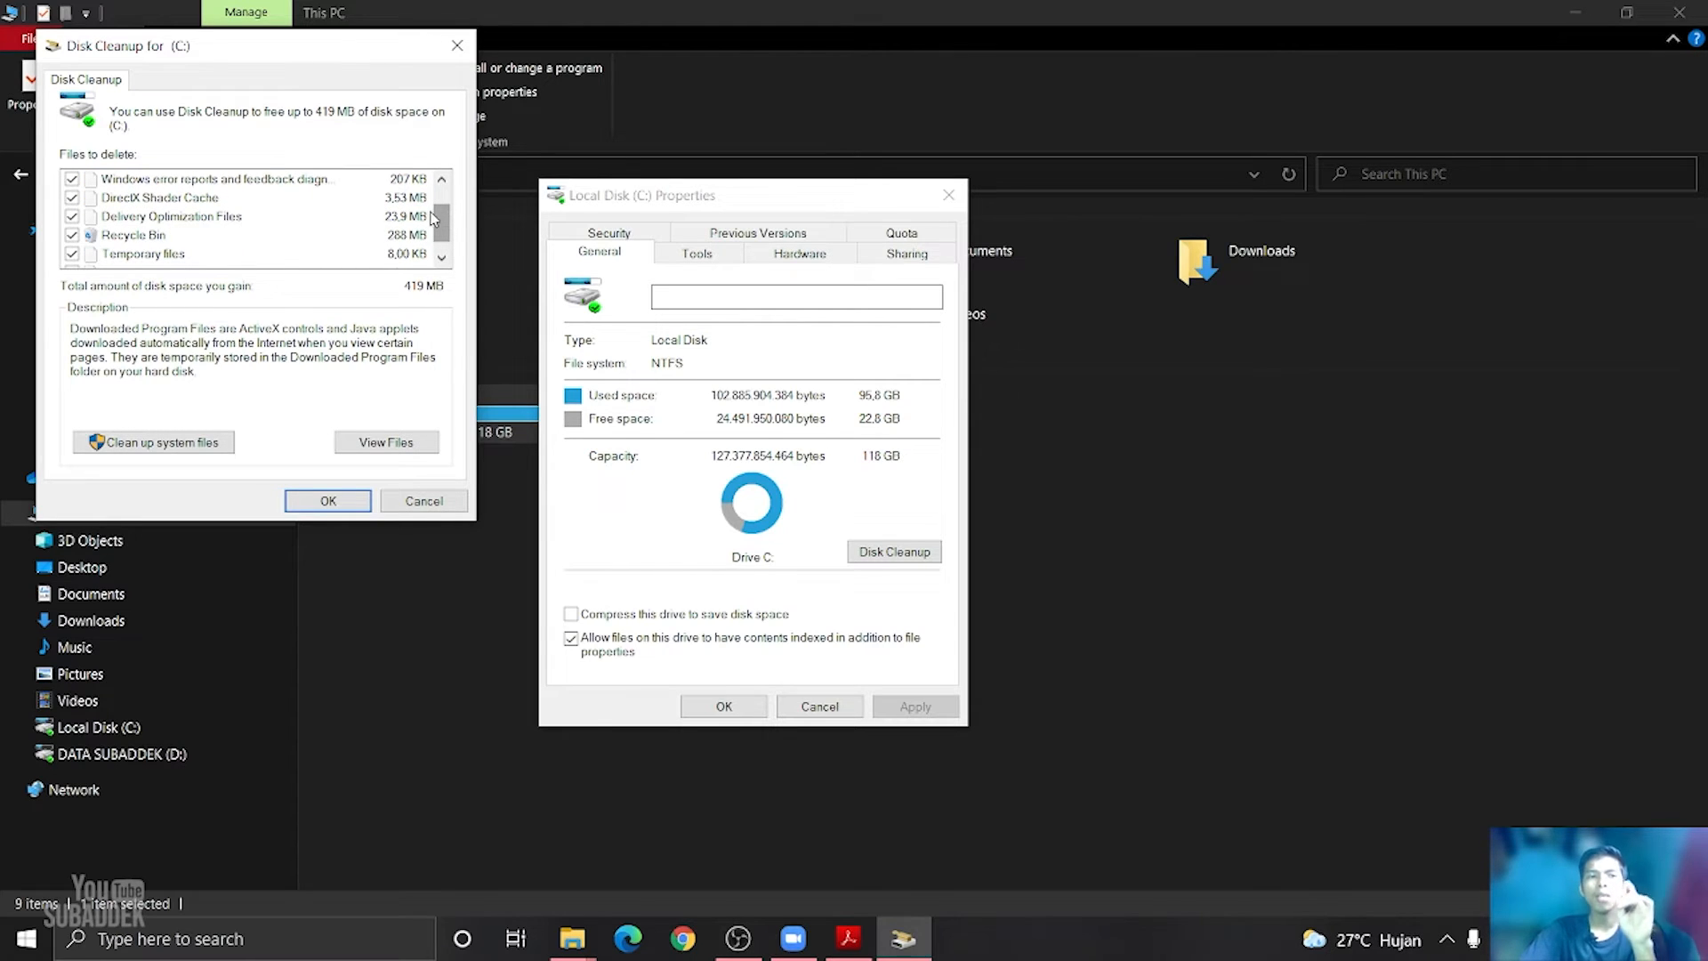
left_click(148, 236)
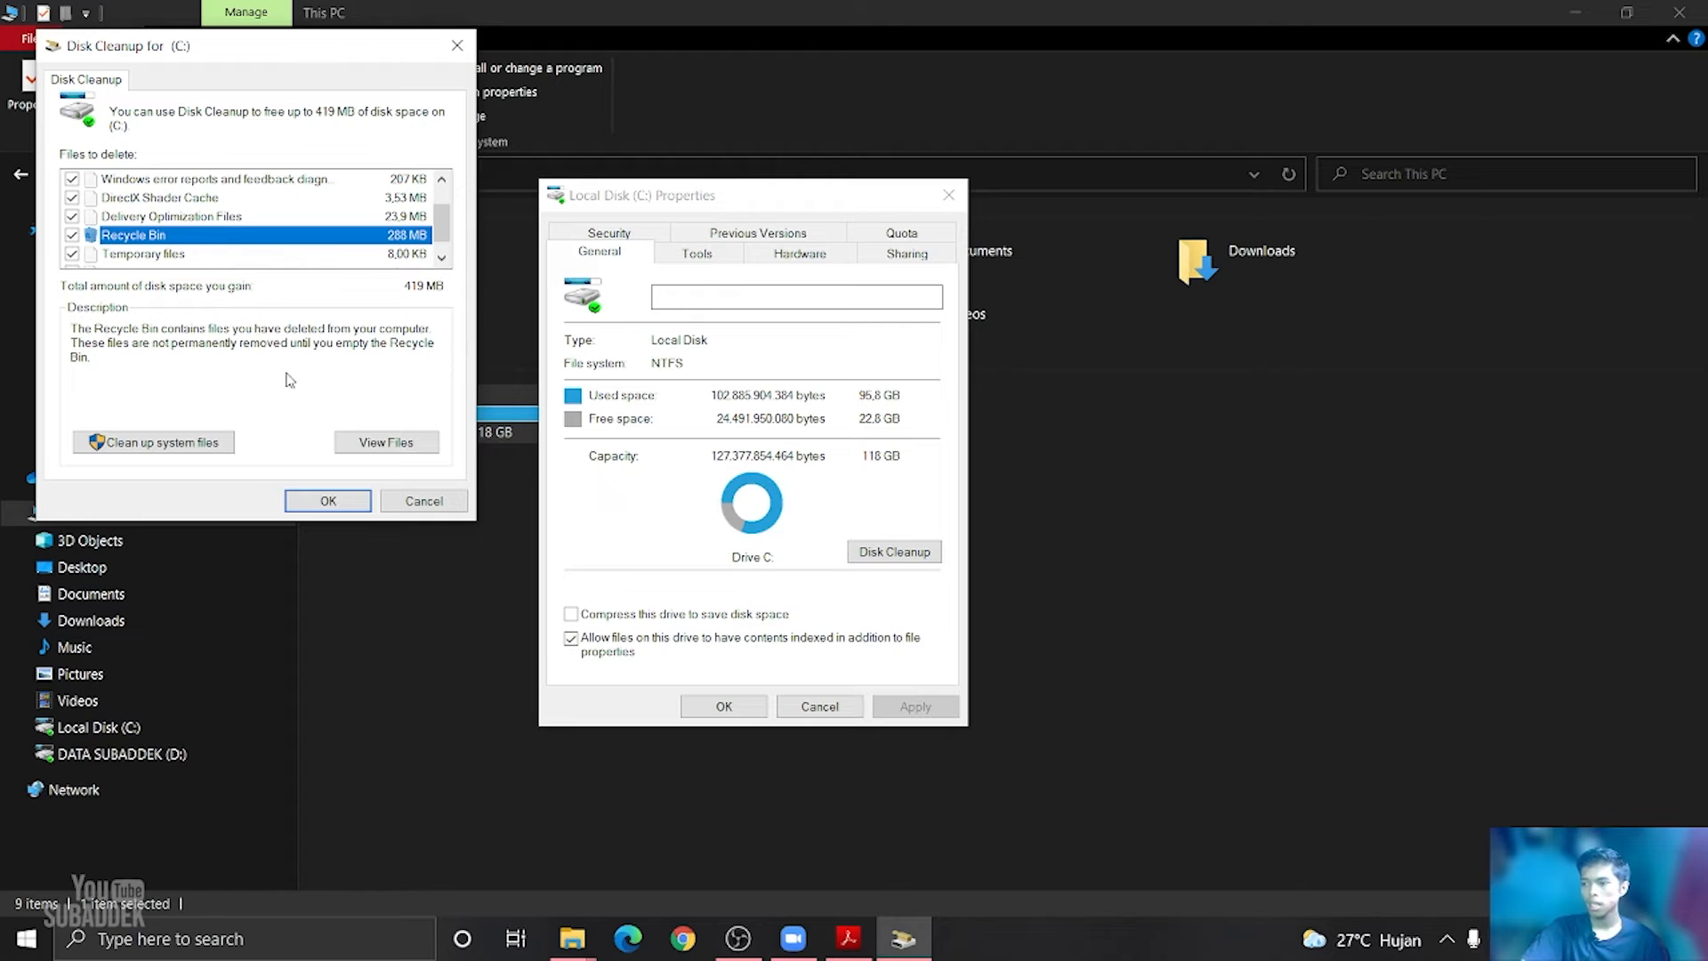
Extend the cleanup to system files, include all categories such as Windows Update Cleanup and Delivery Optimization Files, and permanently delete them
left_click(165, 442)
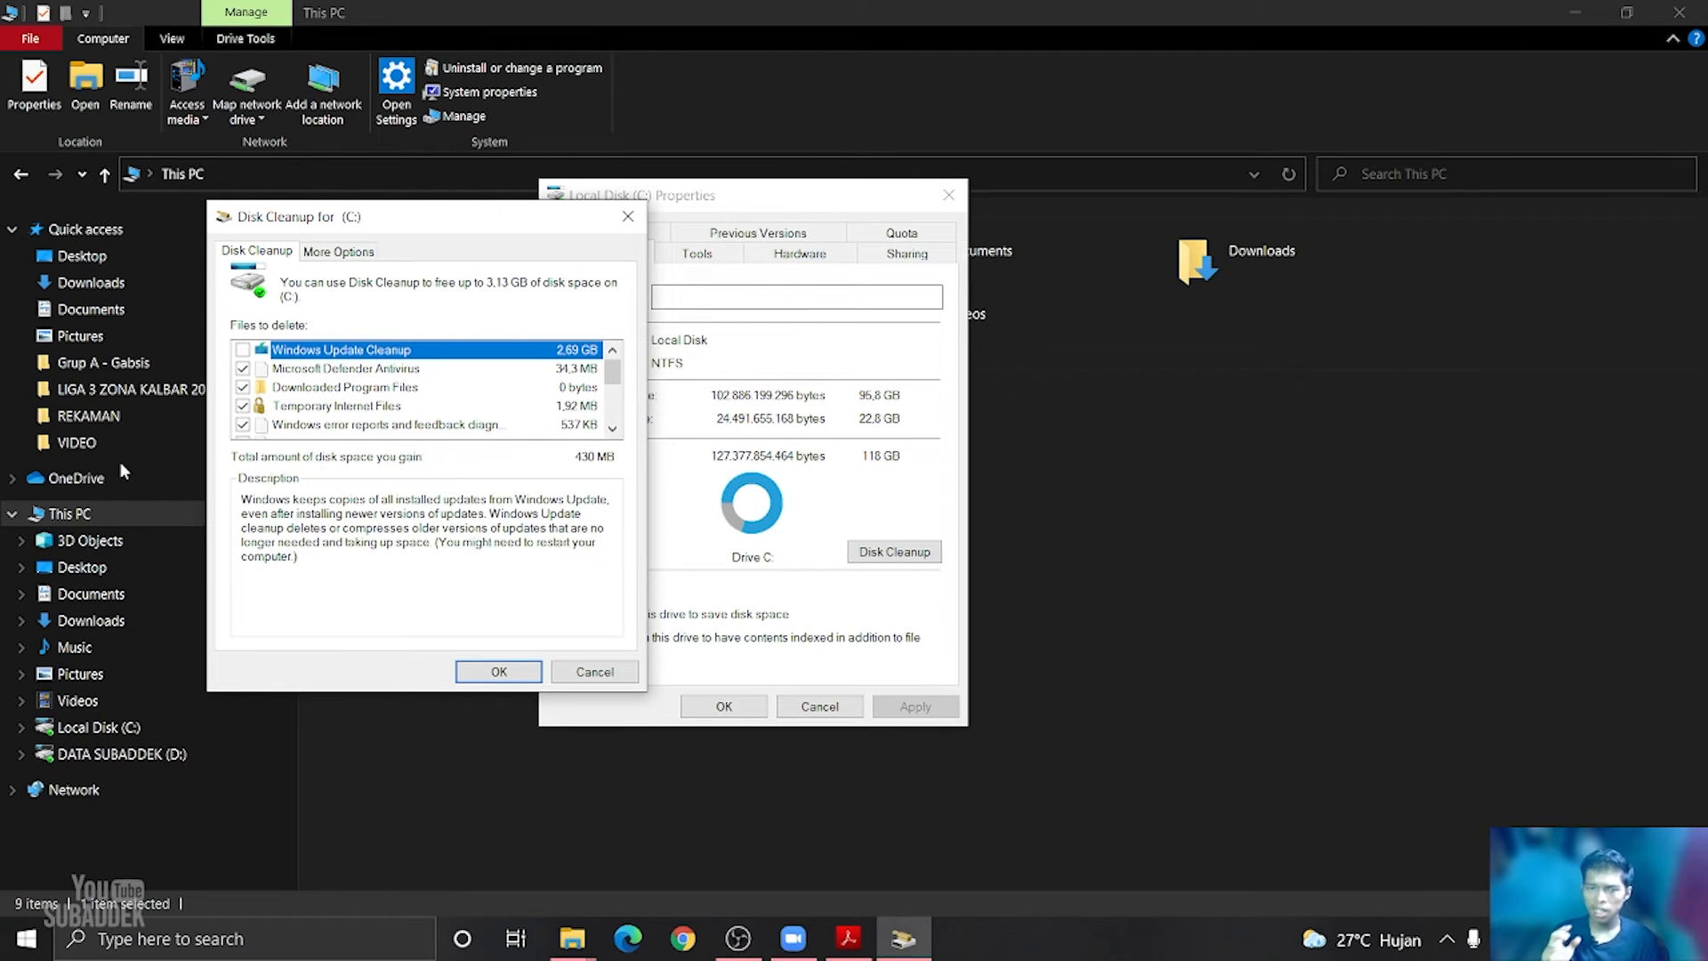
mouse_move(614, 385)
left_mouse_down()
mouse_move(614, 421)
mouse_move(615, 364)
left_mouse_up()
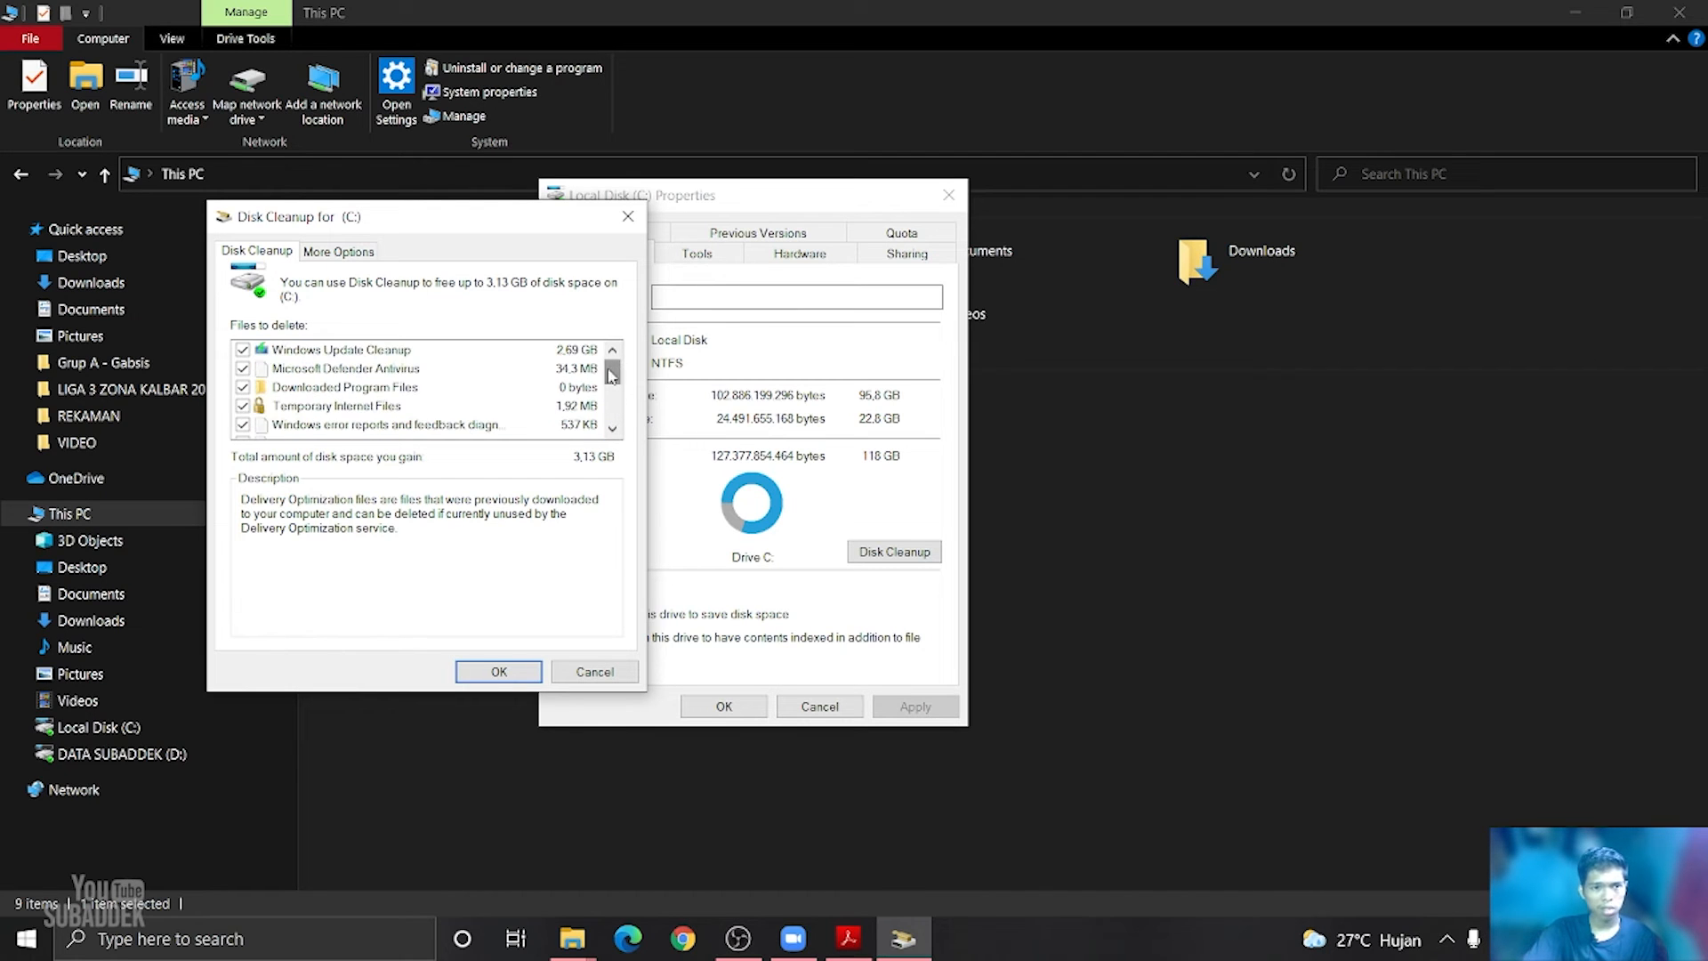
left_click(481, 674)
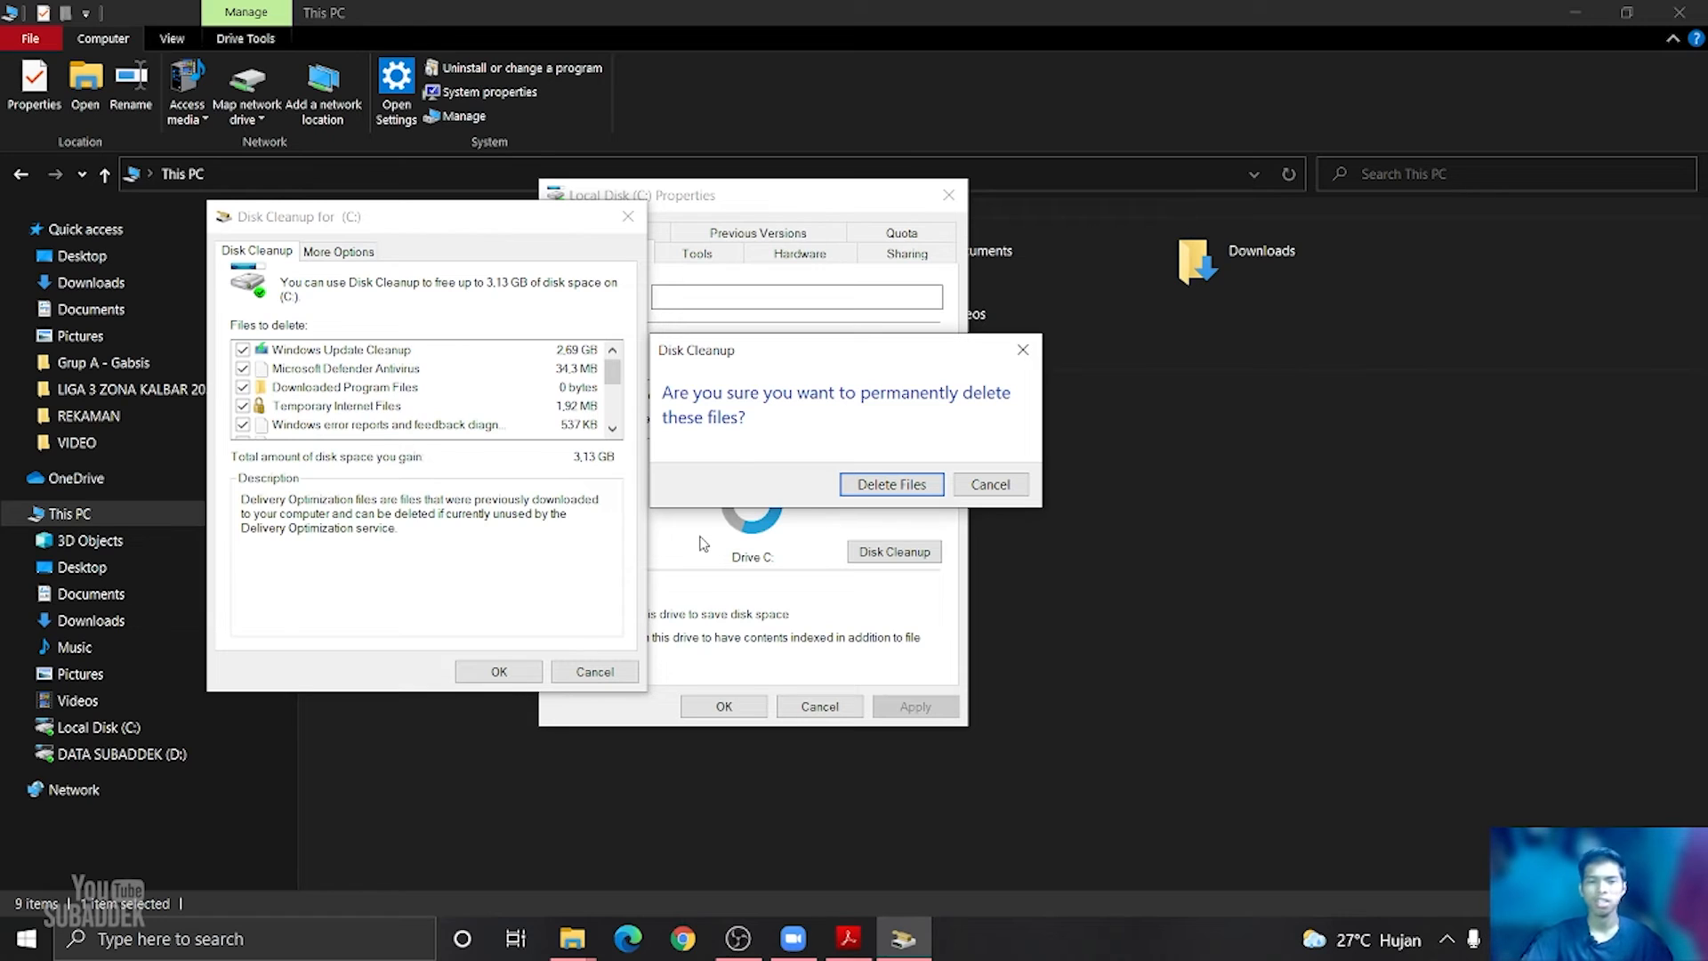
left_click(879, 486)
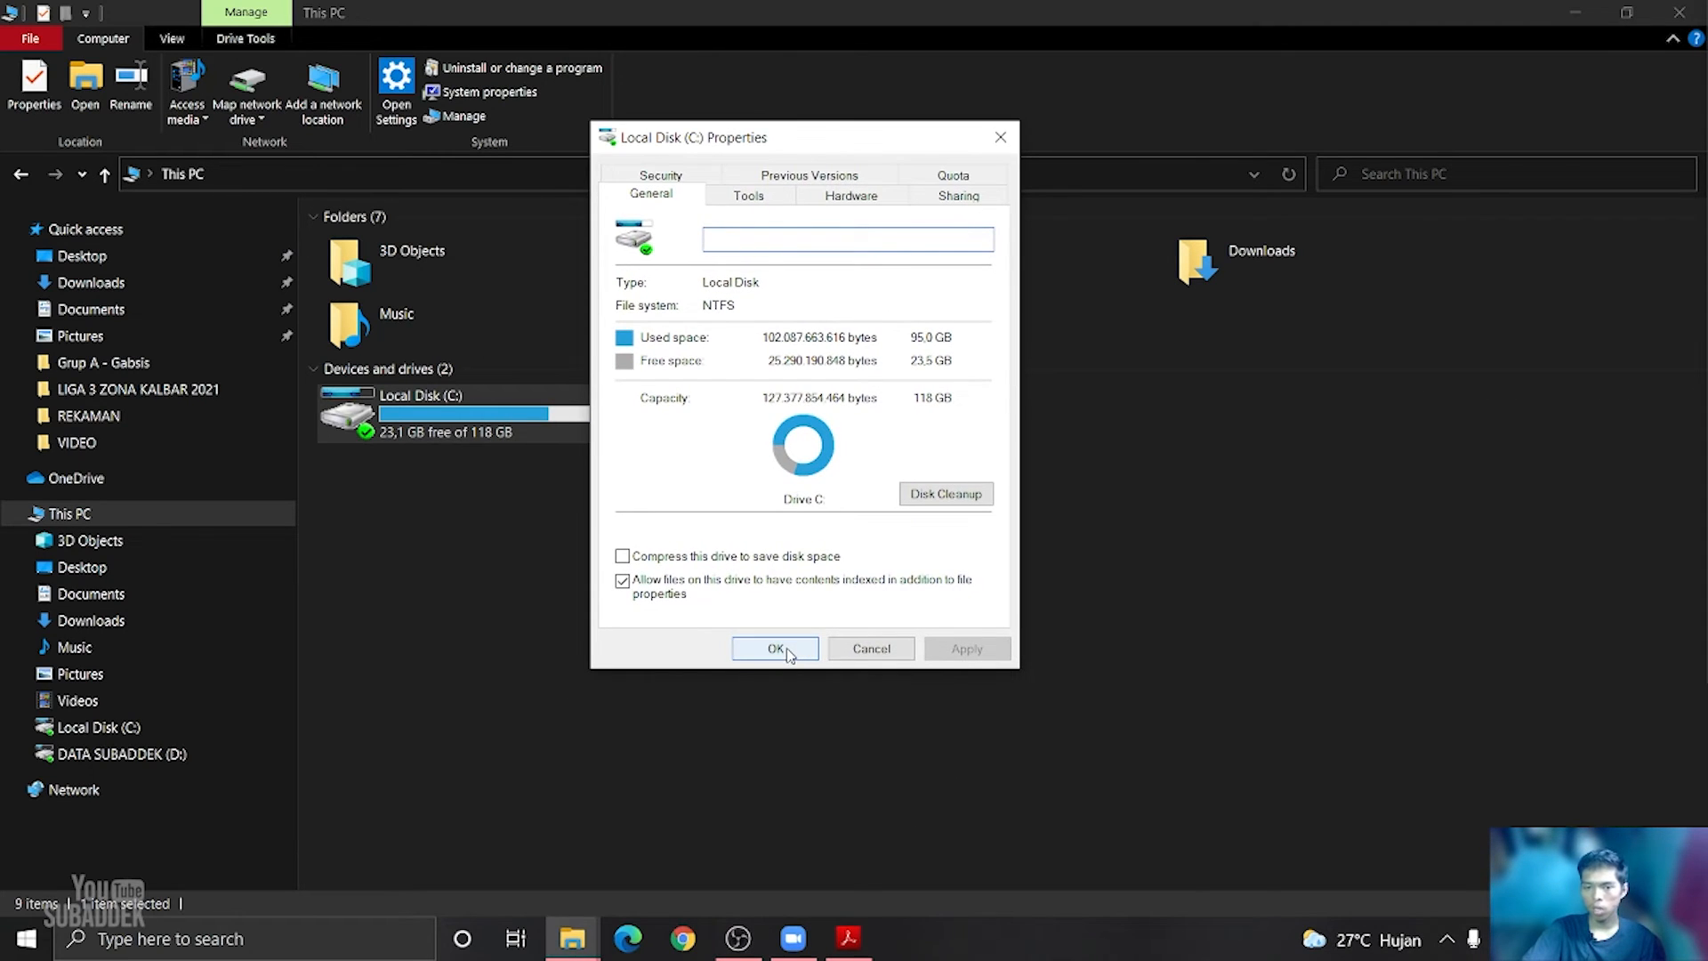
Close the Local Disk (C:) properties and refresh This PC to check the drive's free space
left_click(776, 638)
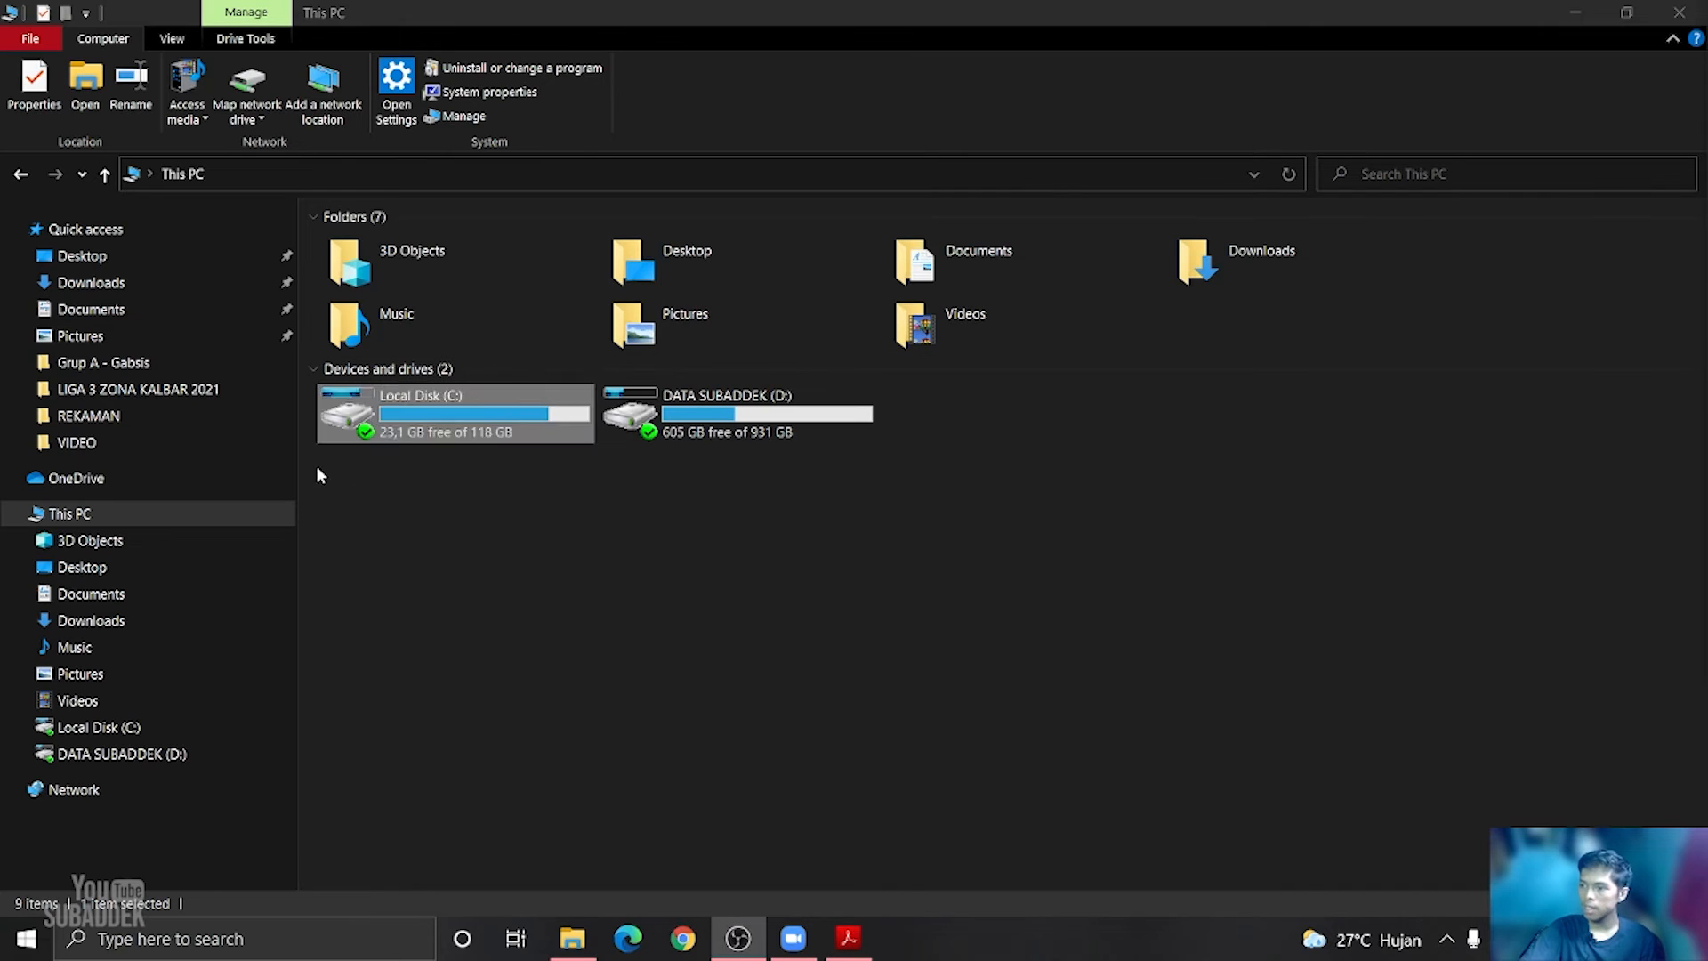
left_click(446, 500)
right_click(452, 504)
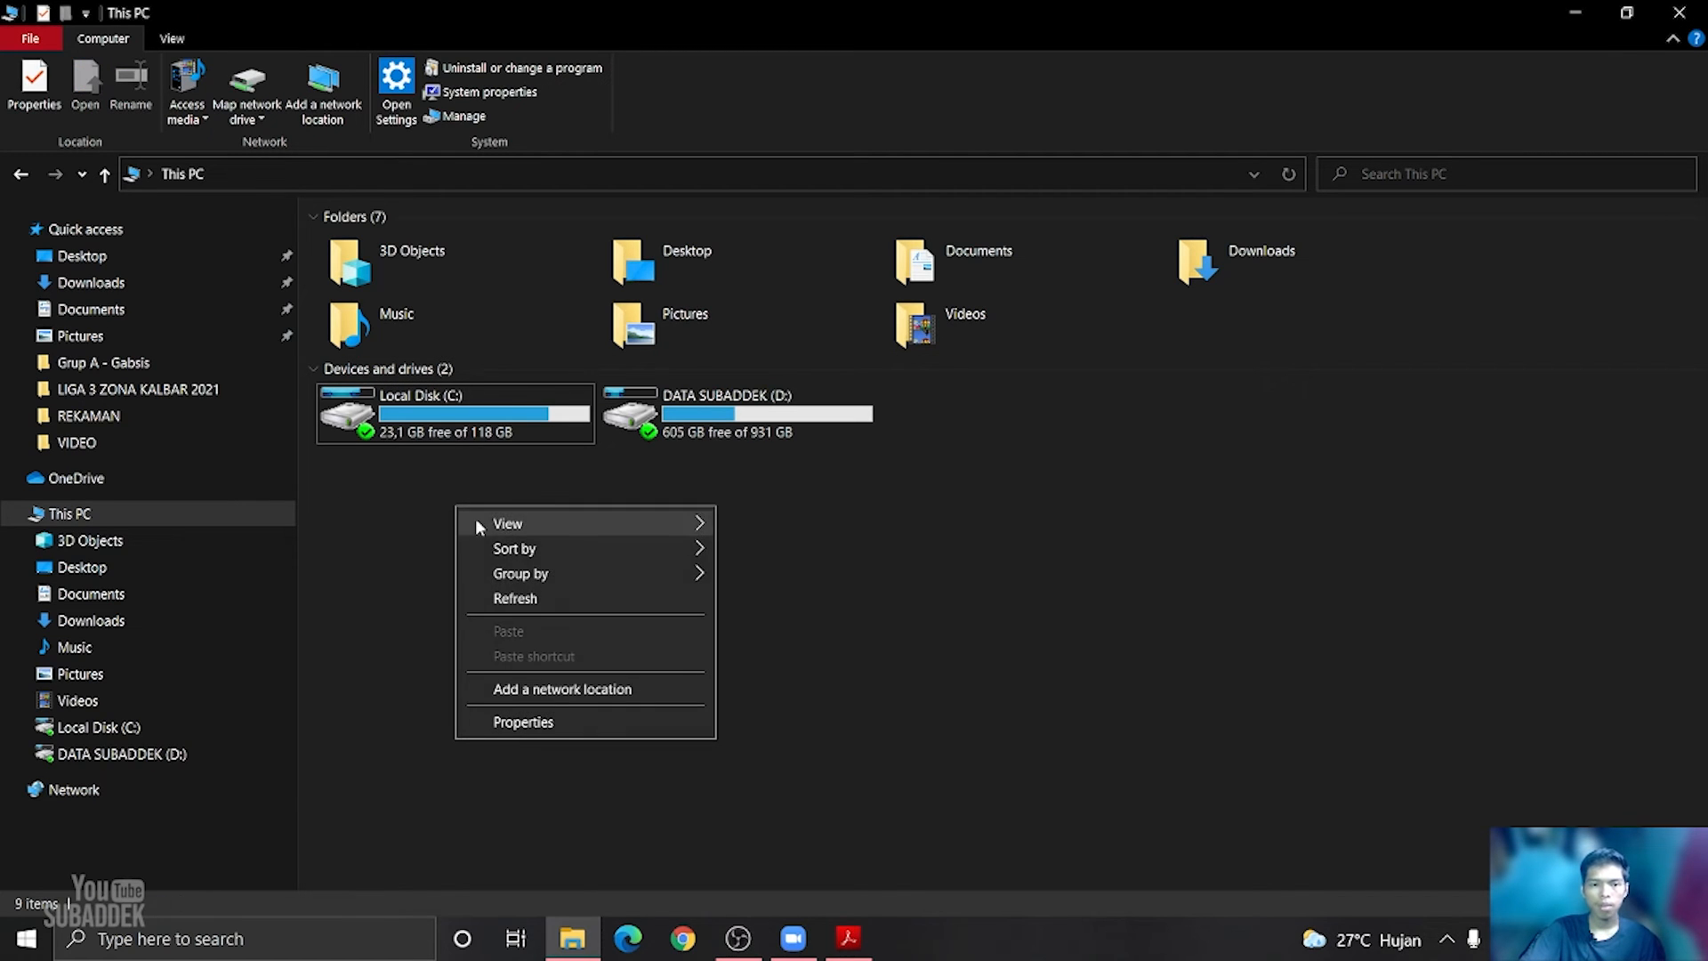
left_click(511, 598)
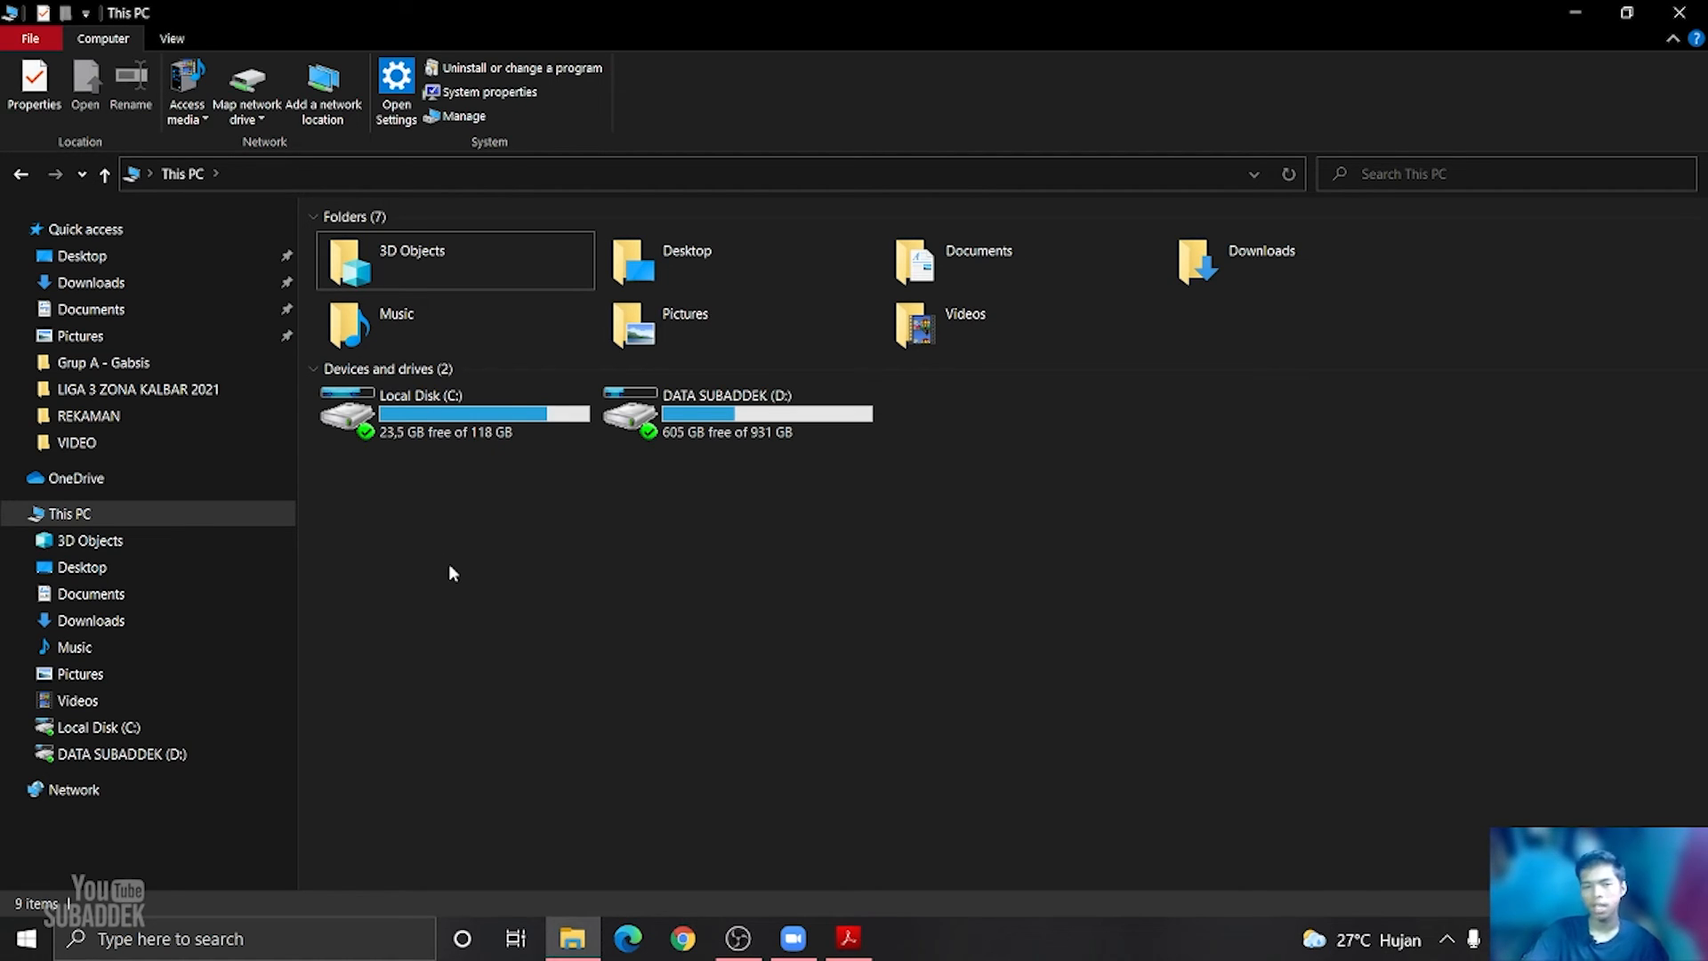
right_click(480, 502)
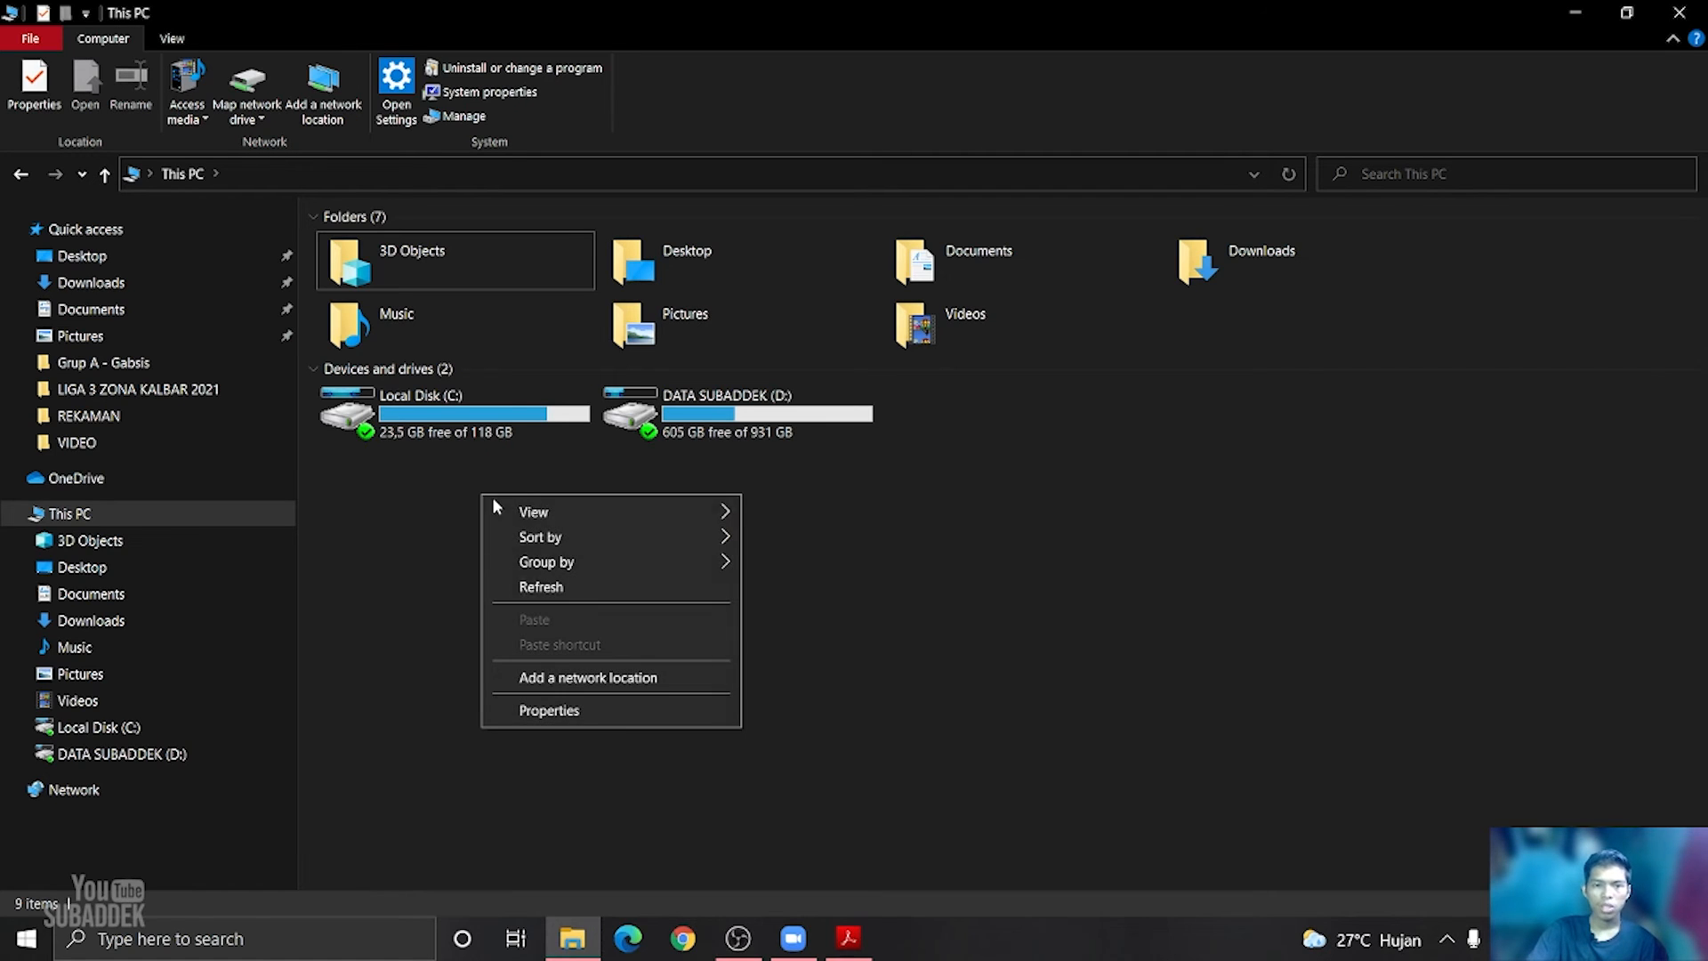
left_click(539, 586)
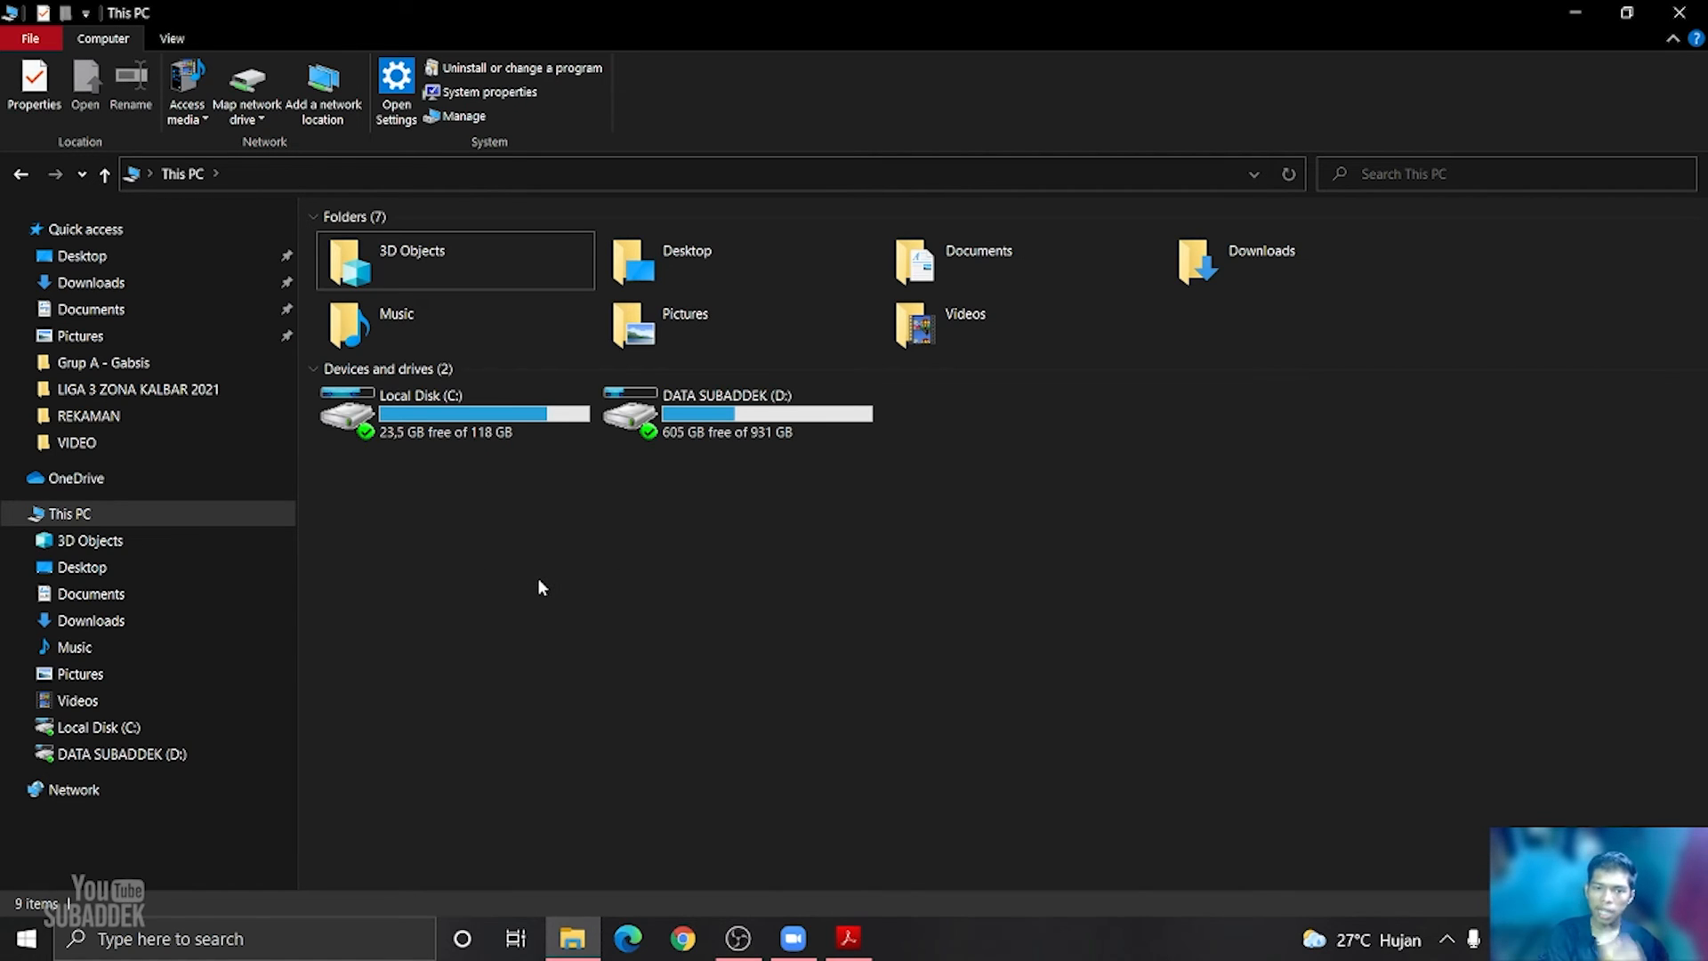